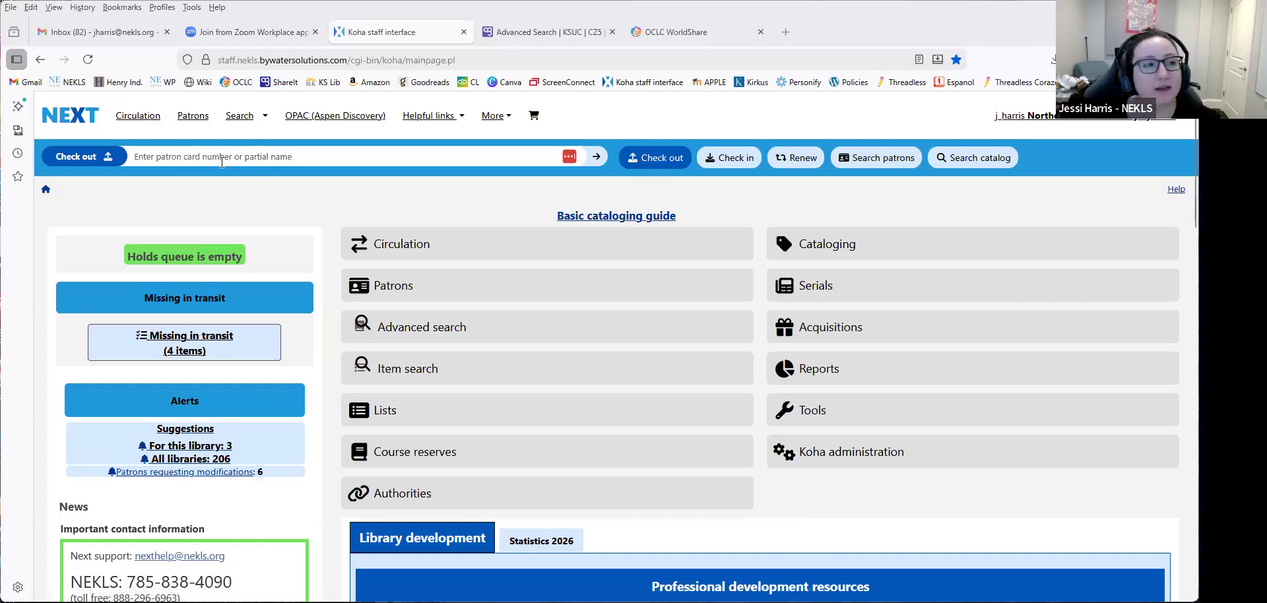
pyautogui.click(965, 160)
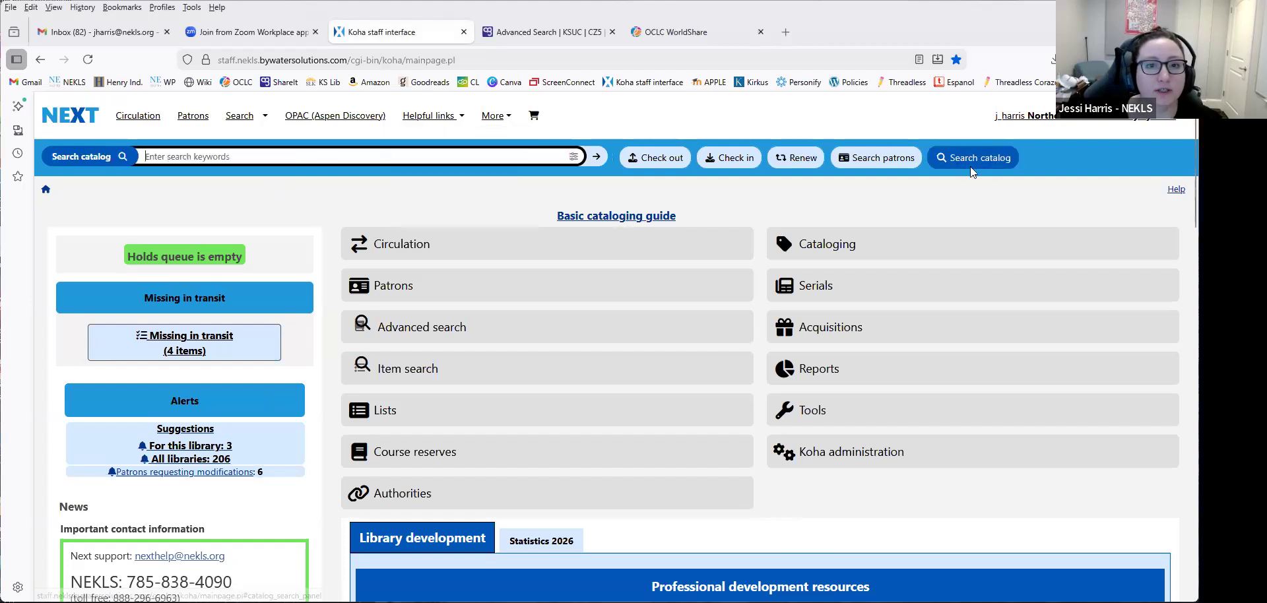
pyautogui.click(352, 155)
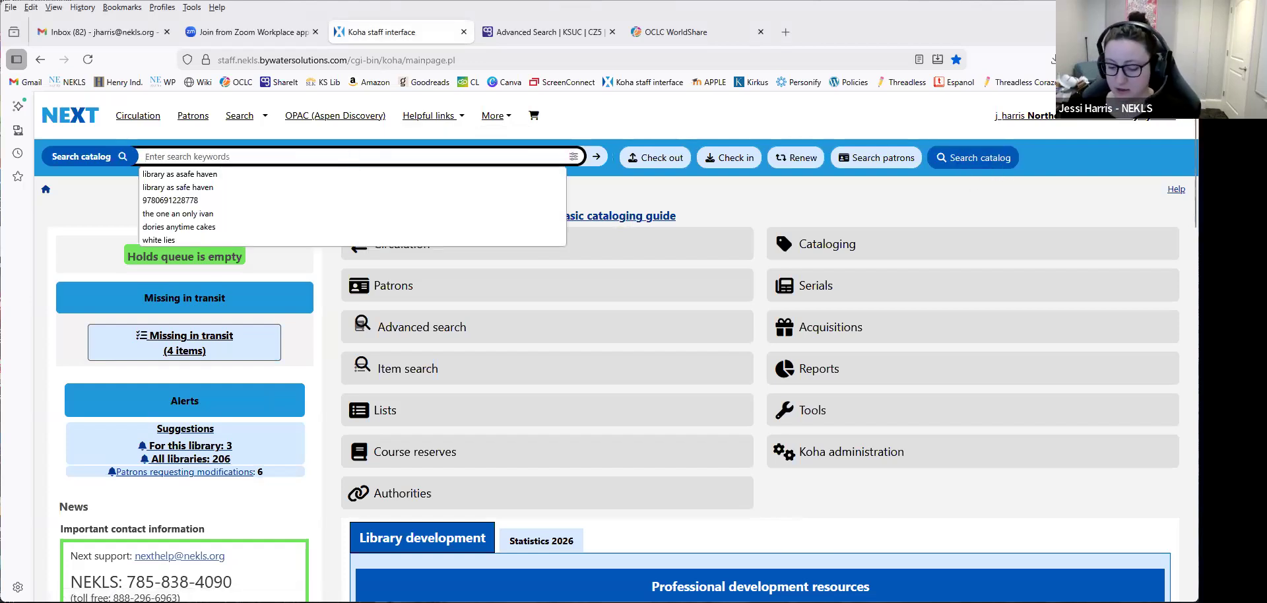
pyautogui.write('9781555709136')
pyautogui.press('Return')
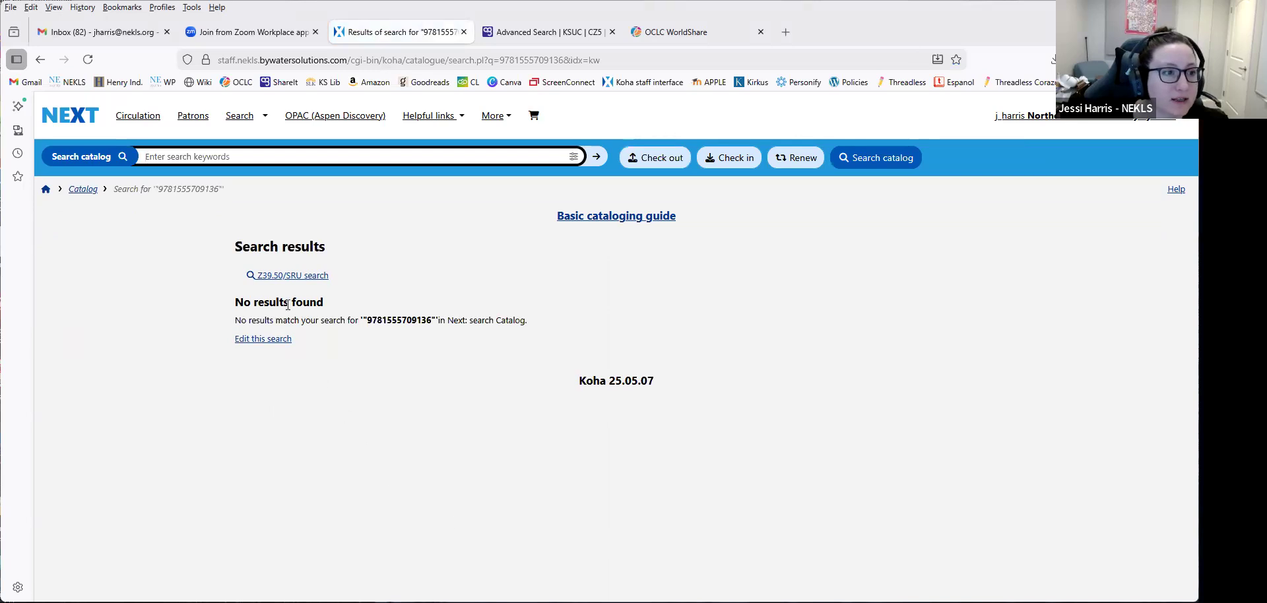
pyautogui.click(313, 280)
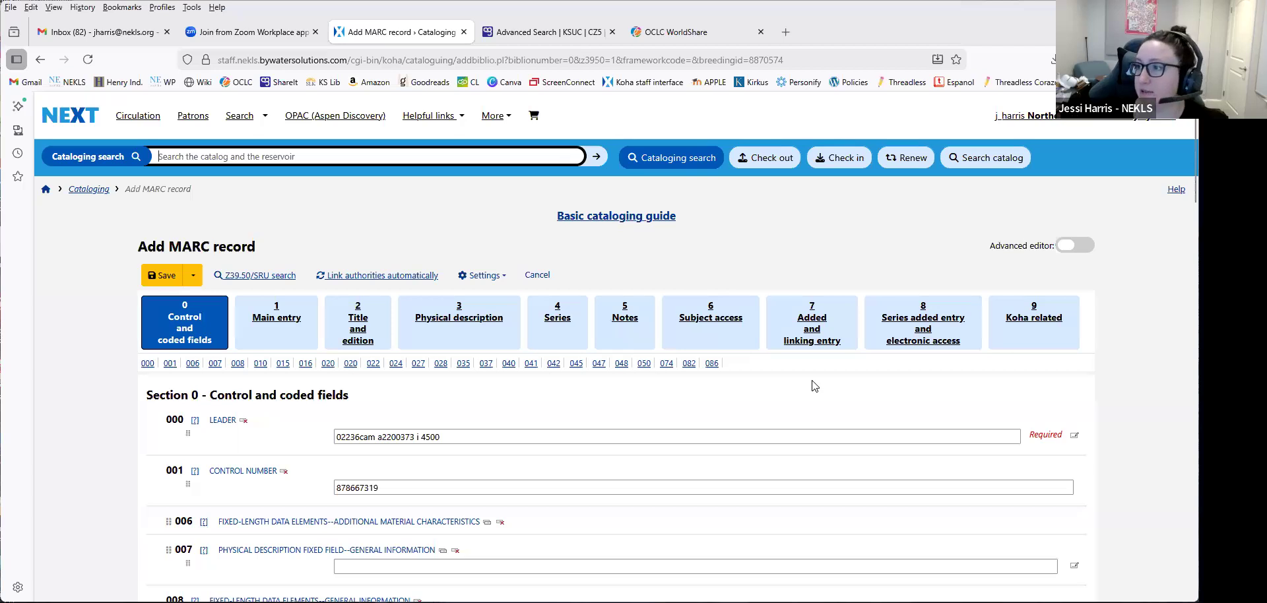
# Open the Koha staff home page in a separate browser tab, keeping the Add MARC record page open.
pyautogui.scroll(-5, 490, 439)
pyautogui.scroll(6, 377, 167)
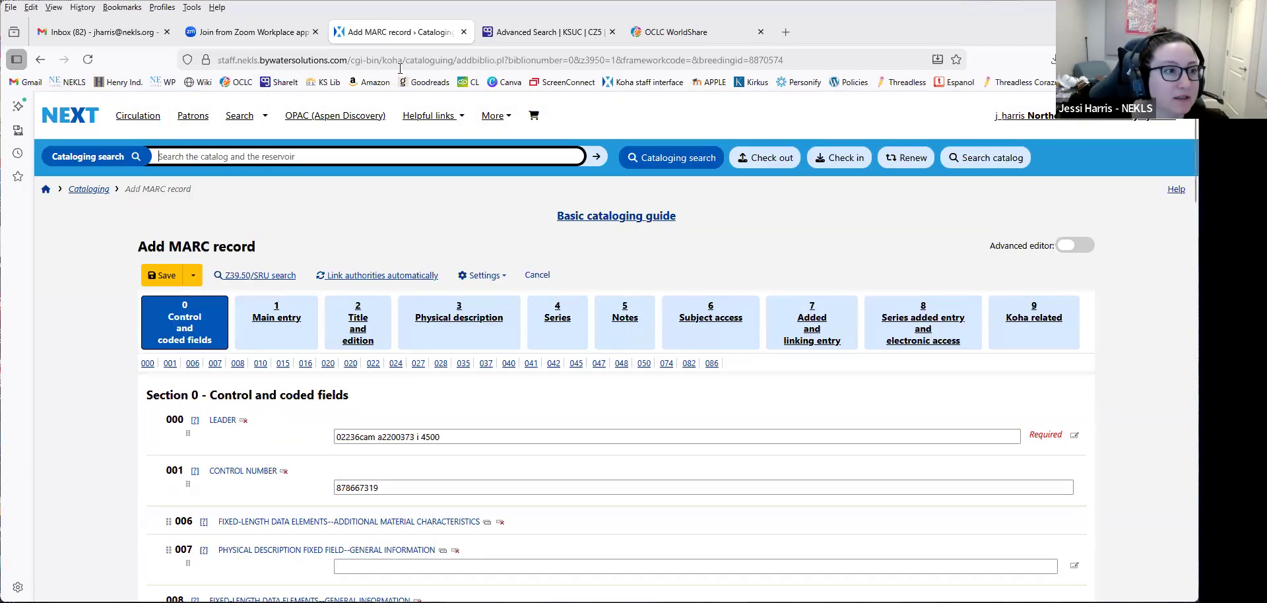
pyautogui.rightClick(77, 119)
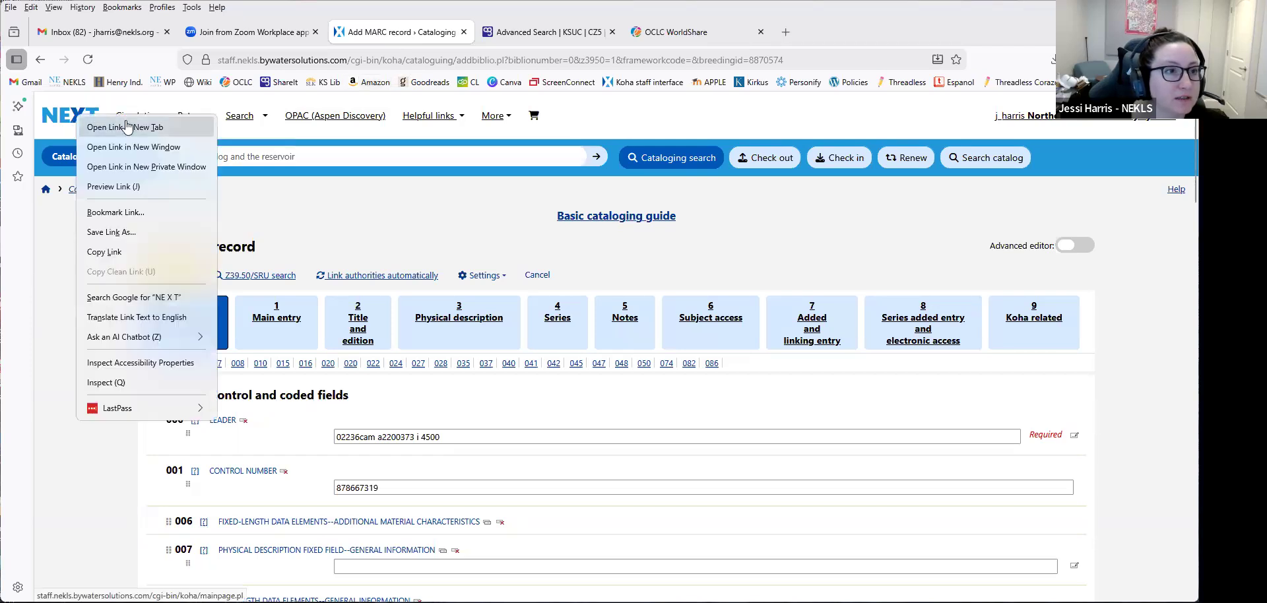
pyautogui.click(127, 126)
pyautogui.click(525, 32)
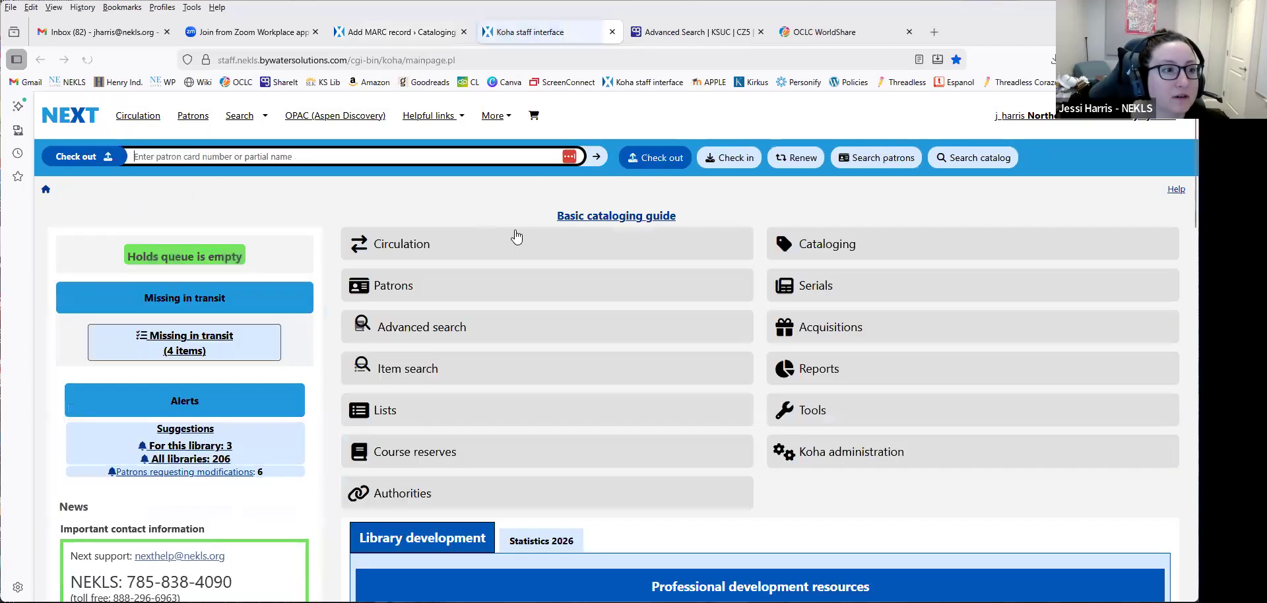
pyautogui.click(404, 33)
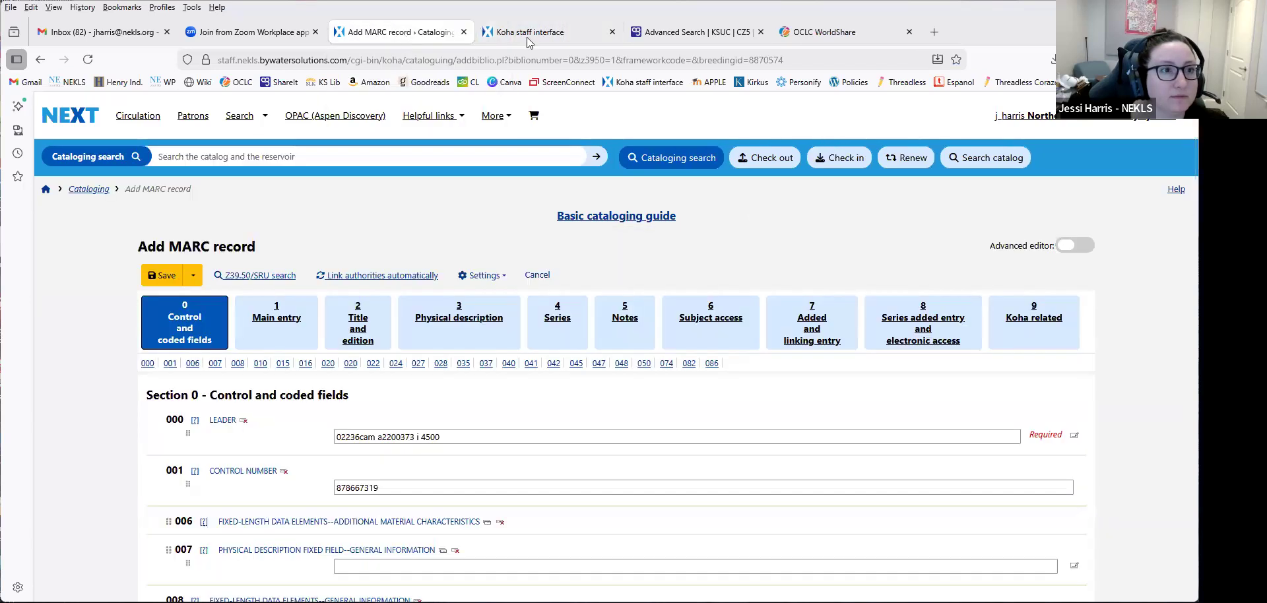
pyautogui.click(528, 38)
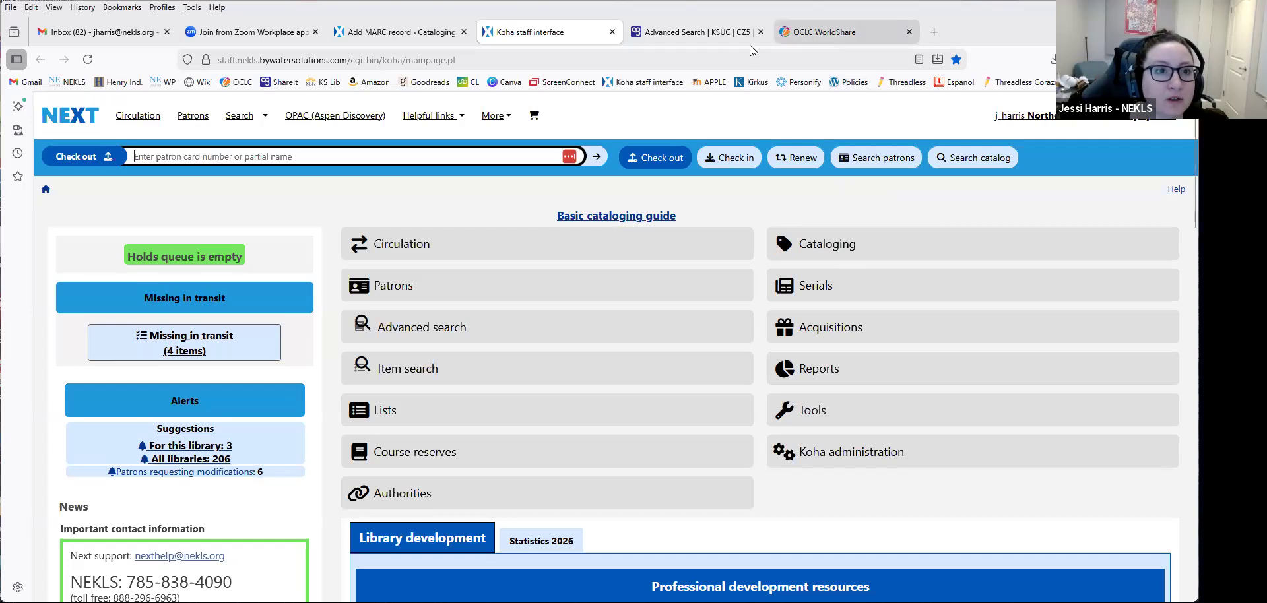
# Switch to the SHAREit advanced search and select all Kansas Libraries catalogs to search.
pyautogui.moveTo(707, 43)
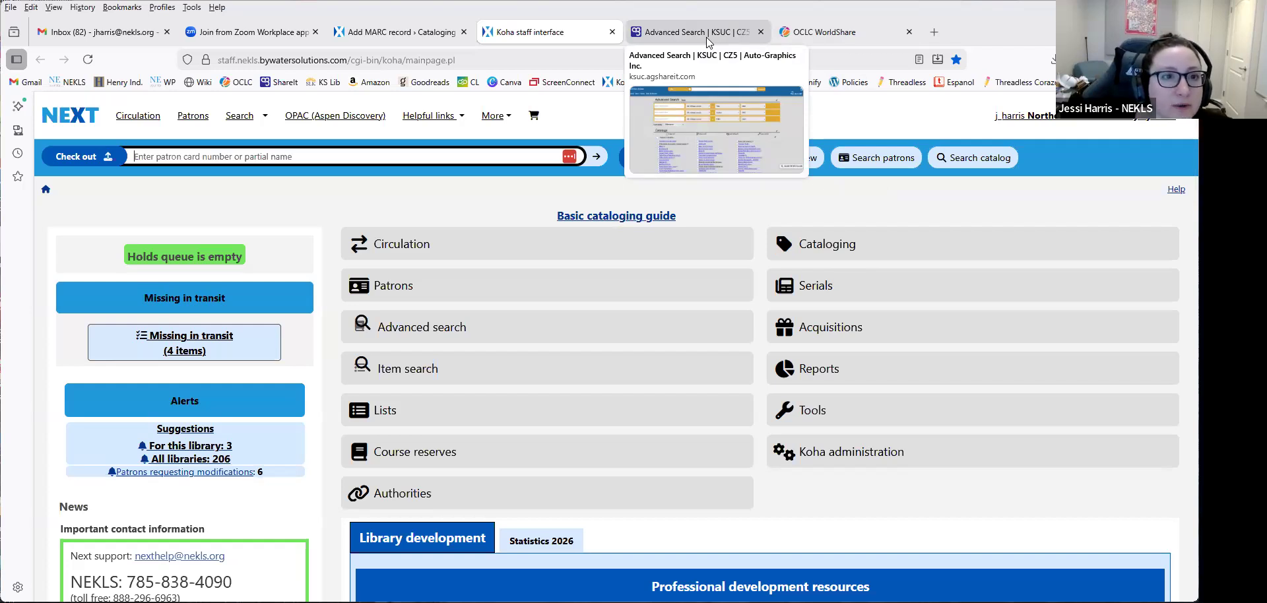
pyautogui.click(707, 41)
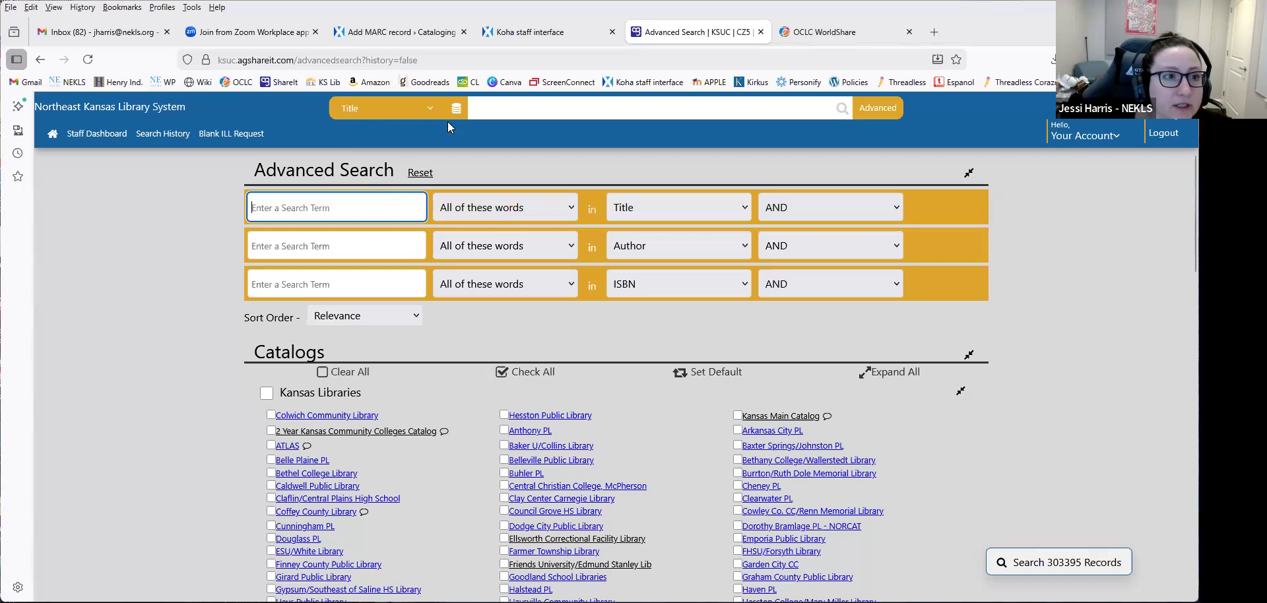
pyautogui.click(891, 117)
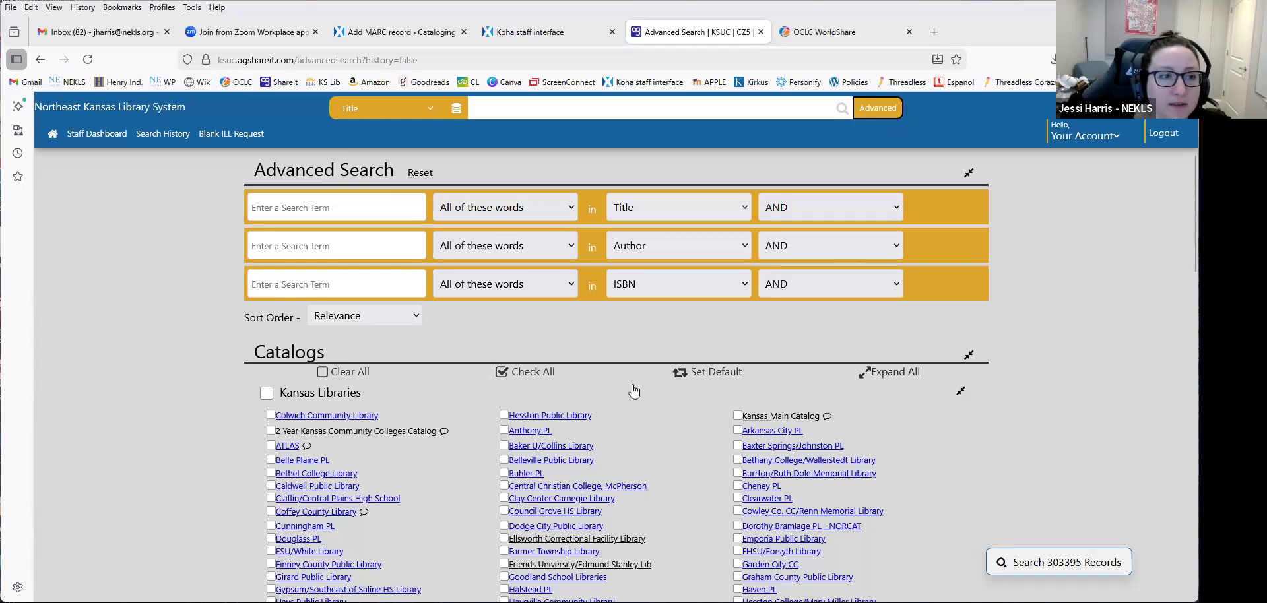
pyautogui.click(283, 395)
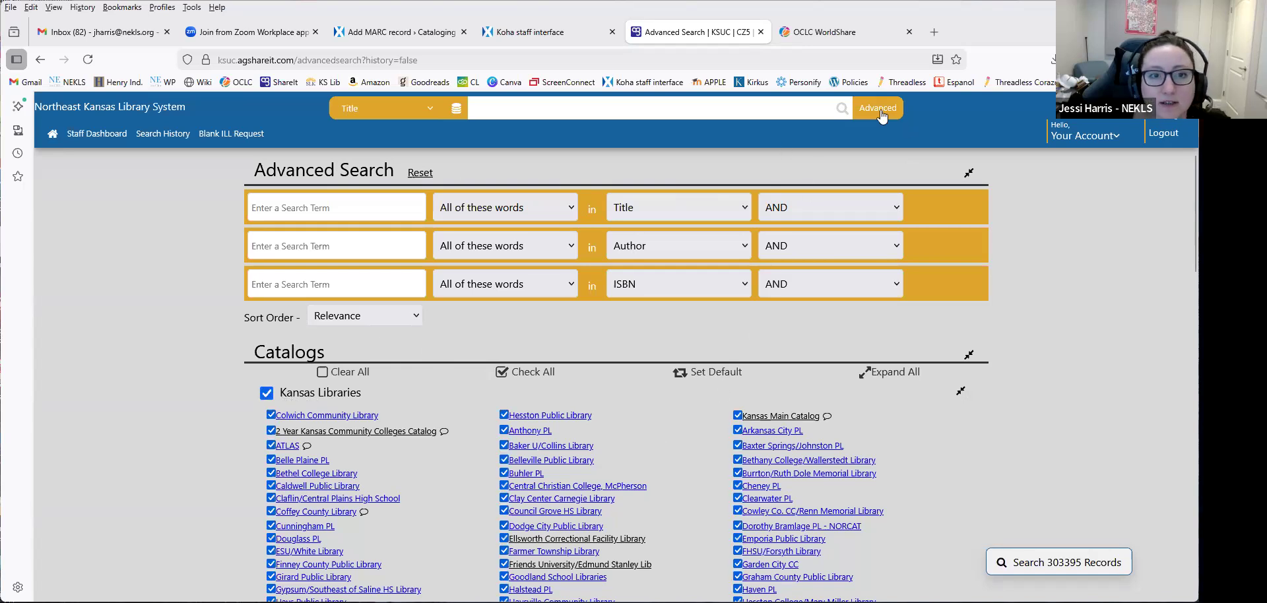
pyautogui.click(316, 201)
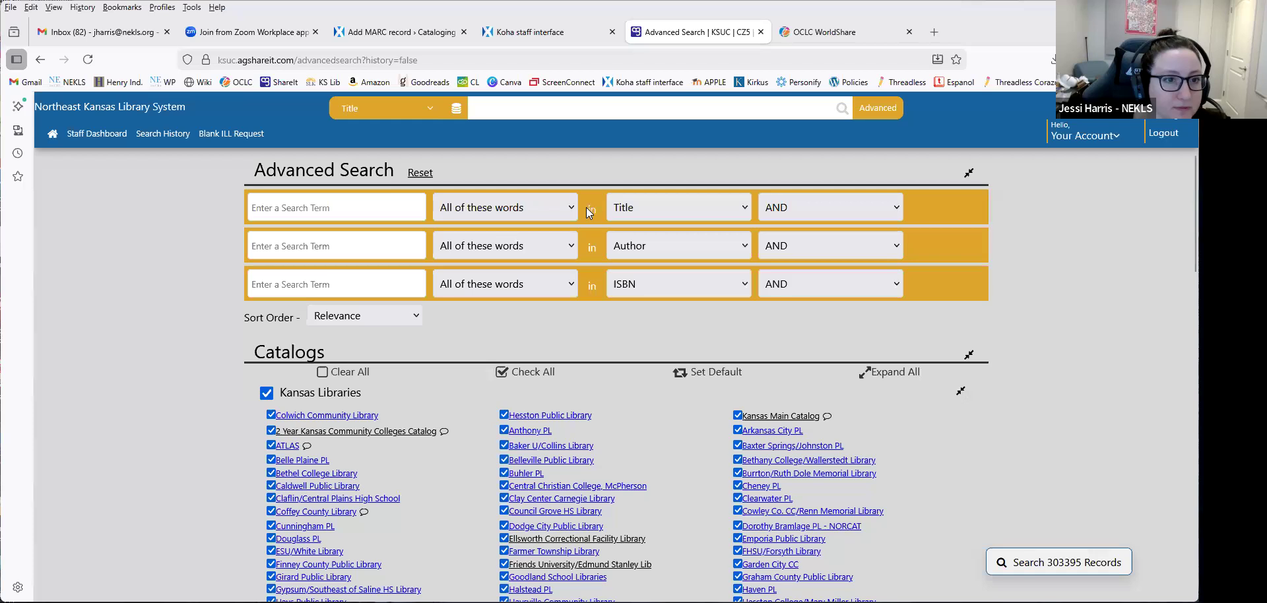
pyautogui.click(745, 208)
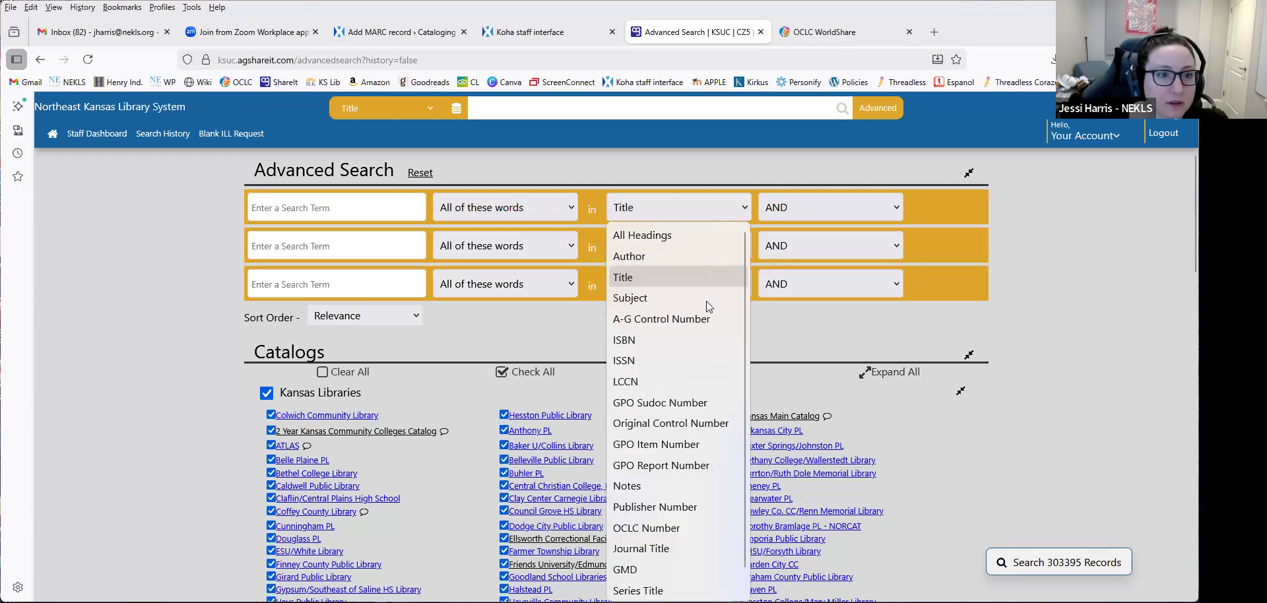
pyautogui.click(687, 338)
pyautogui.click(354, 212)
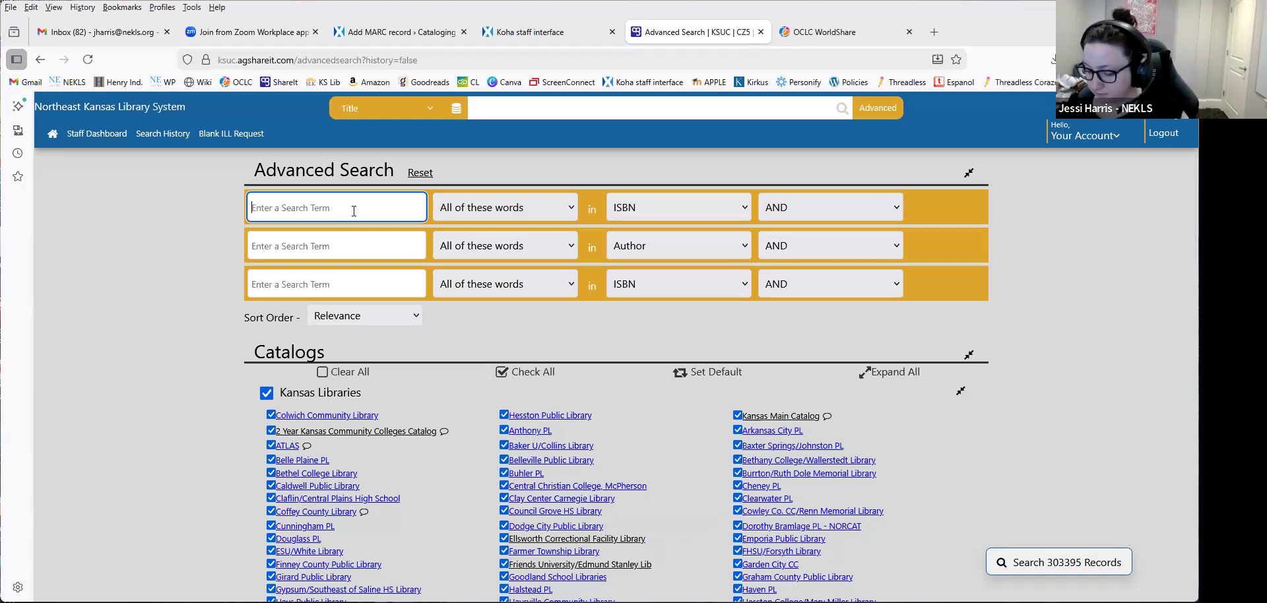
pyautogui.write('9780')
pyautogui.press('Return')
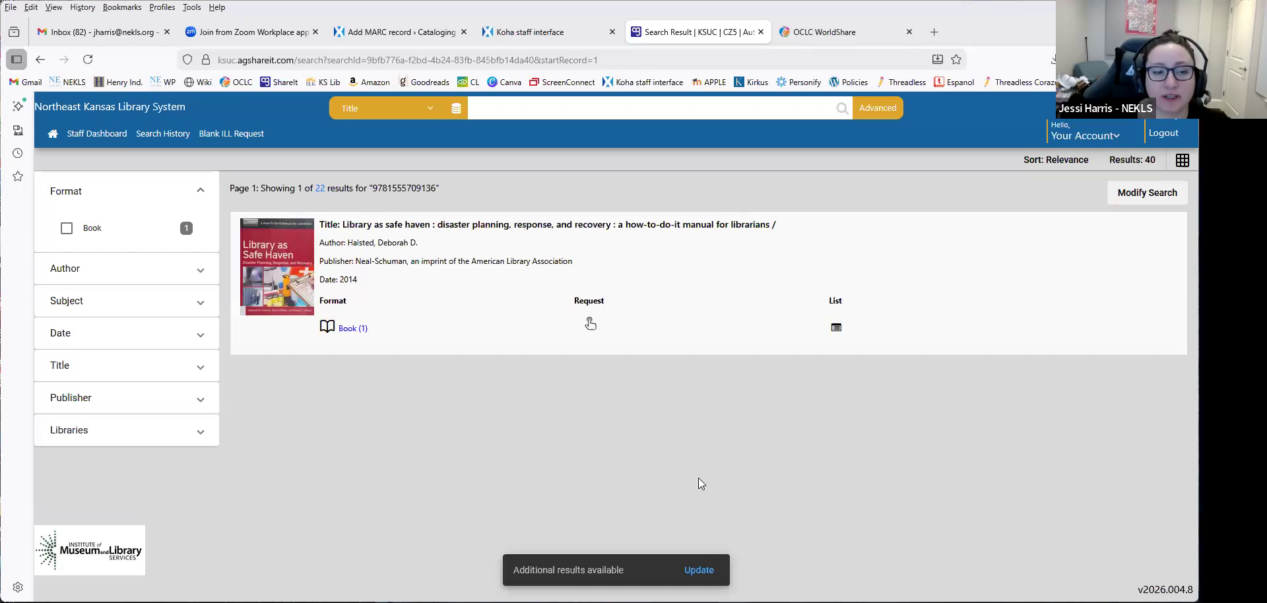
pyautogui.click(702, 570)
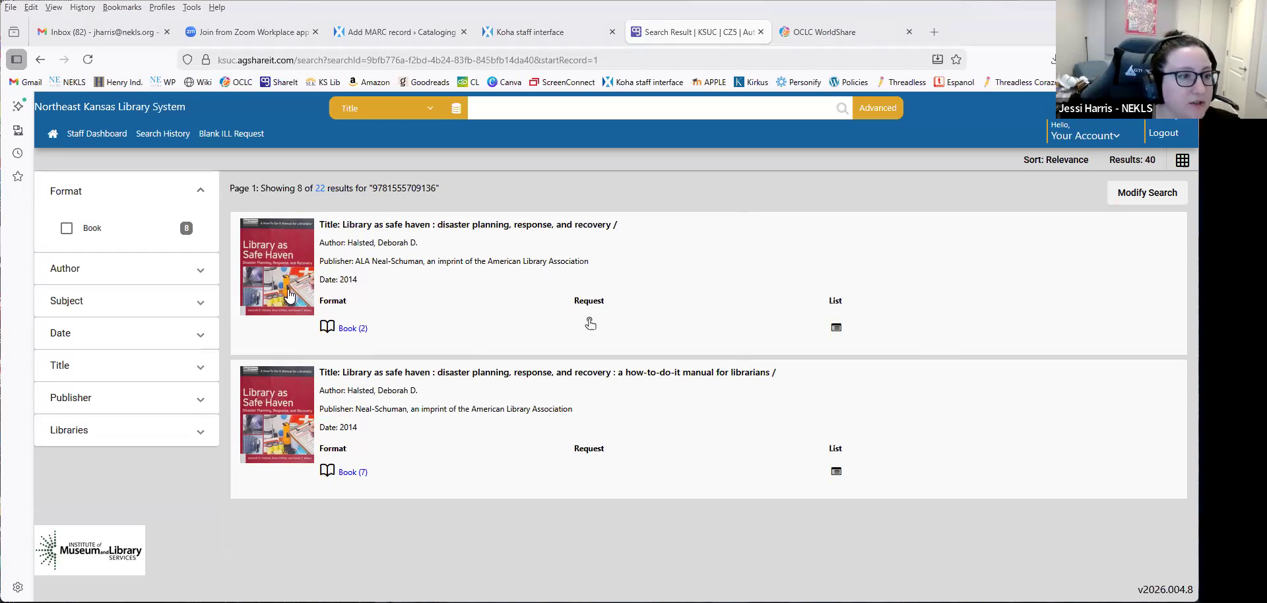
# Open the full record of the ALA Neal-Schuman "Library as safe haven" result and download its MARC record.
pyautogui.click(283, 270)
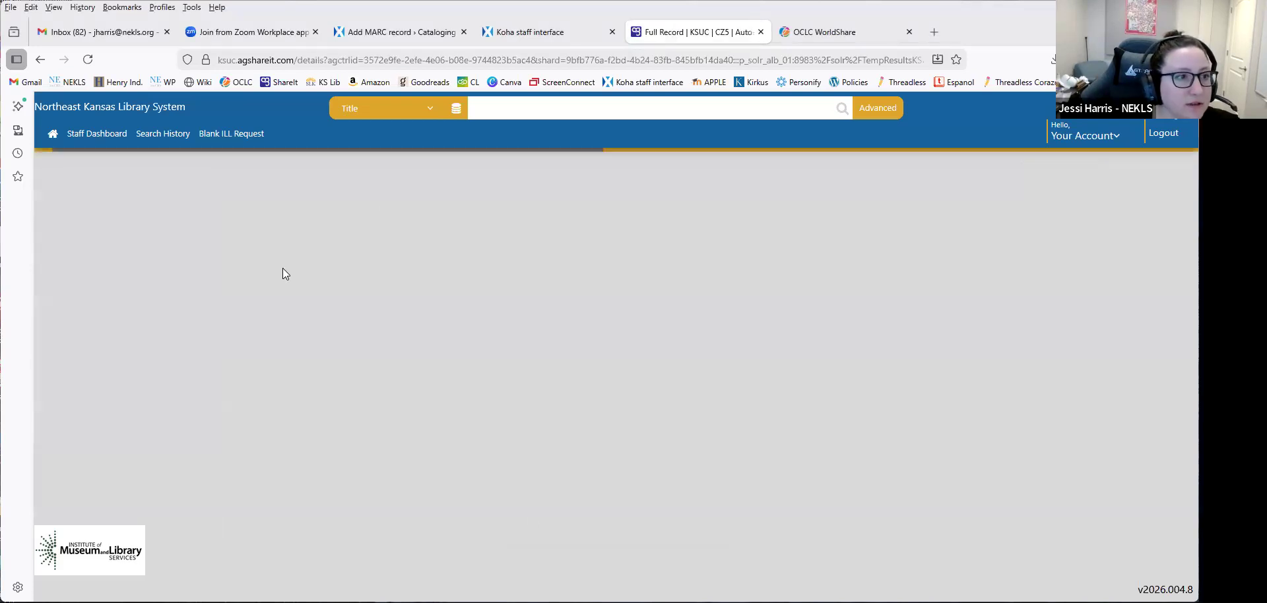
pyautogui.scroll(-15, 452, 357)
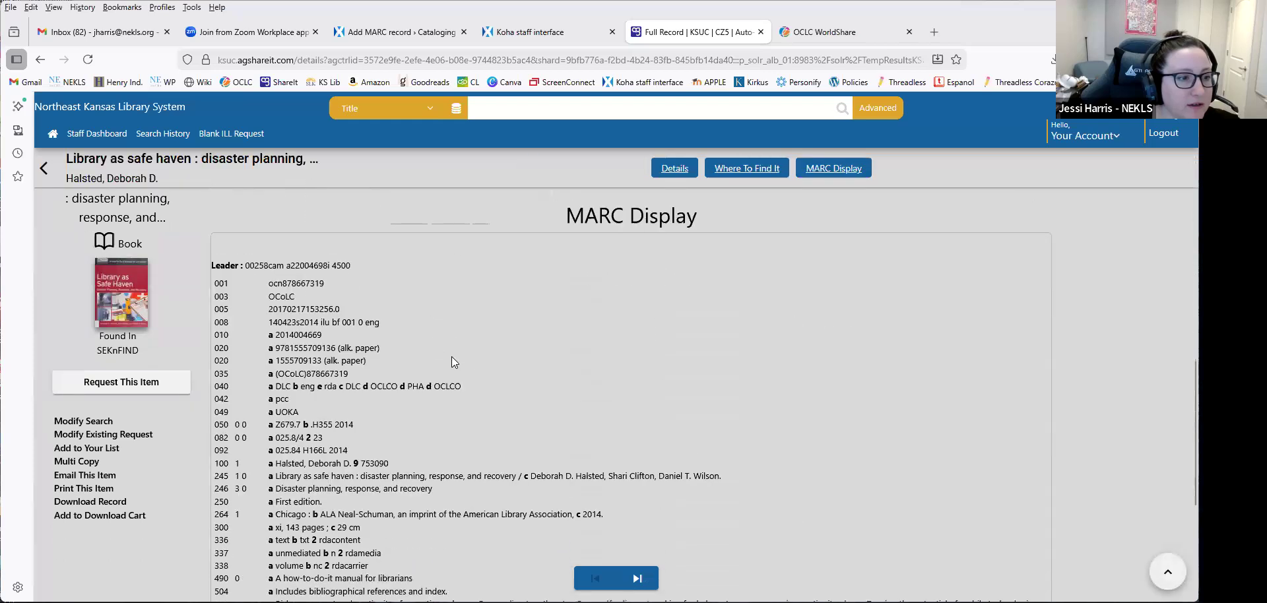
pyautogui.scroll(-5, 447, 331)
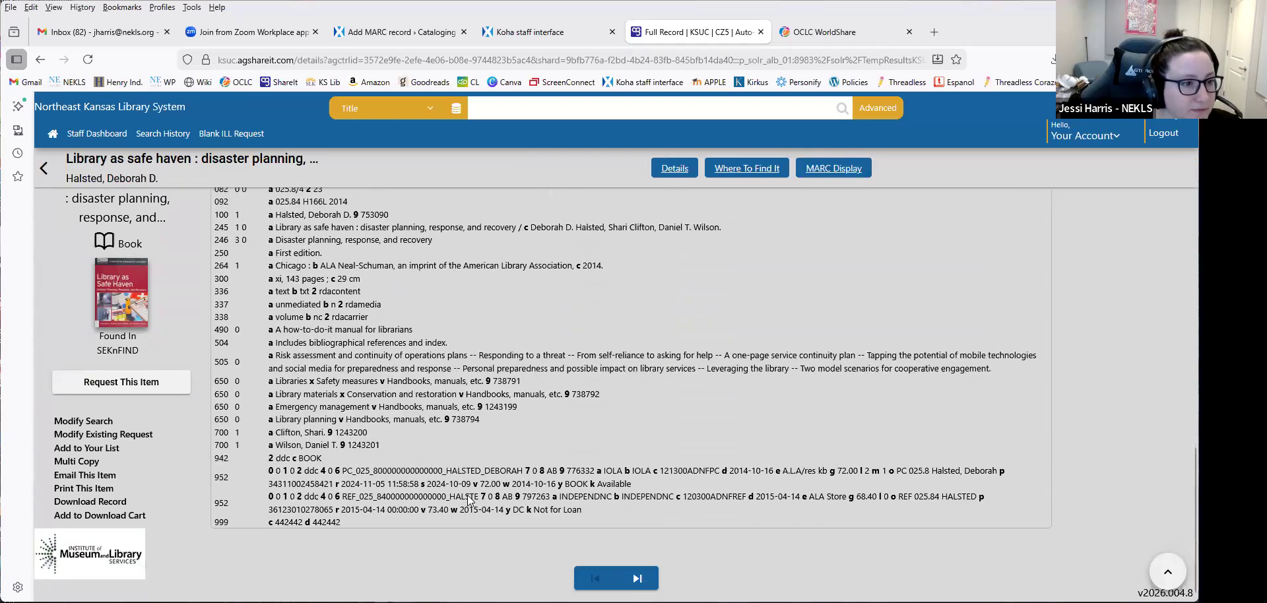
pyautogui.scroll(15, 501, 540)
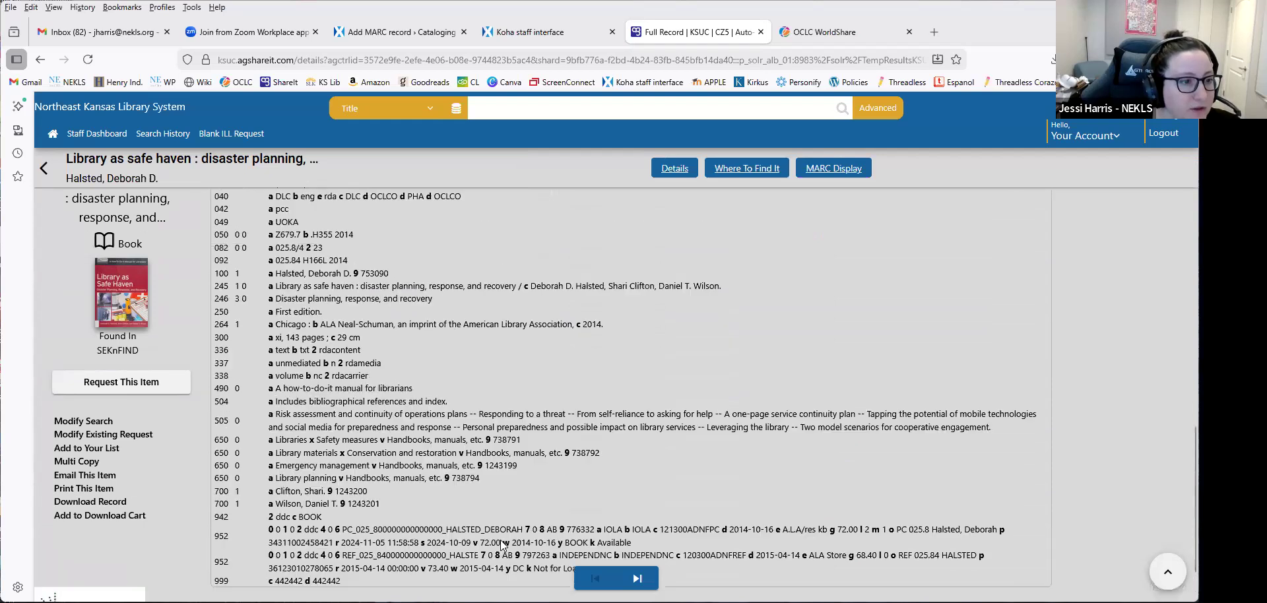
pyautogui.scroll(5, 506, 521)
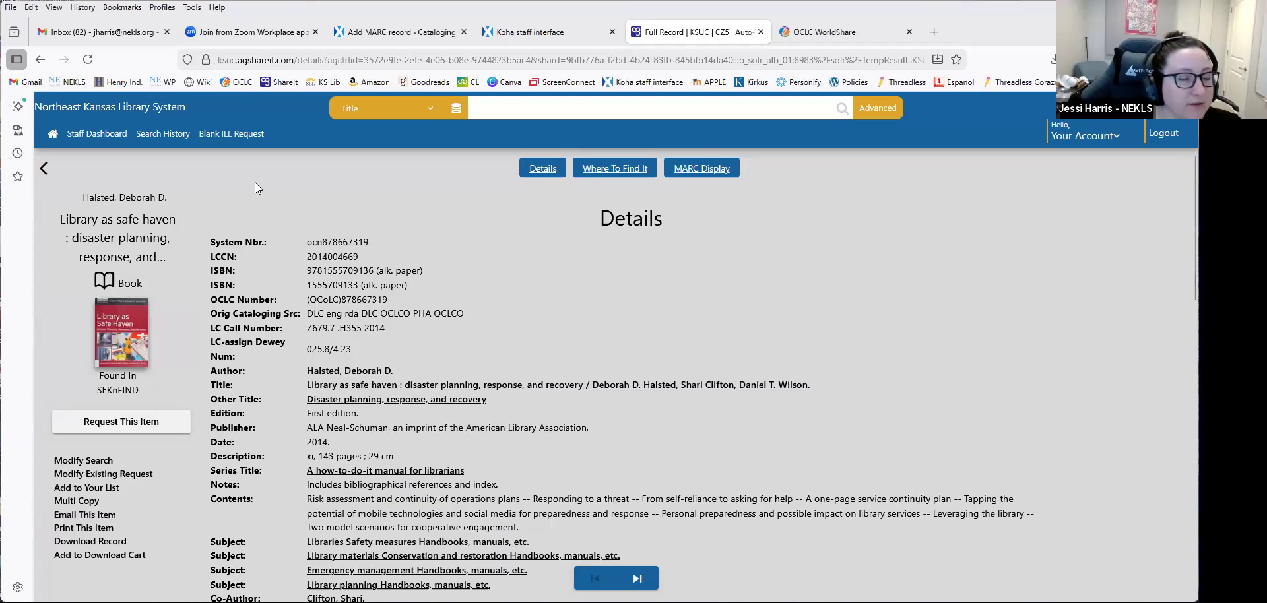
pyautogui.scroll(-2, 94, 510)
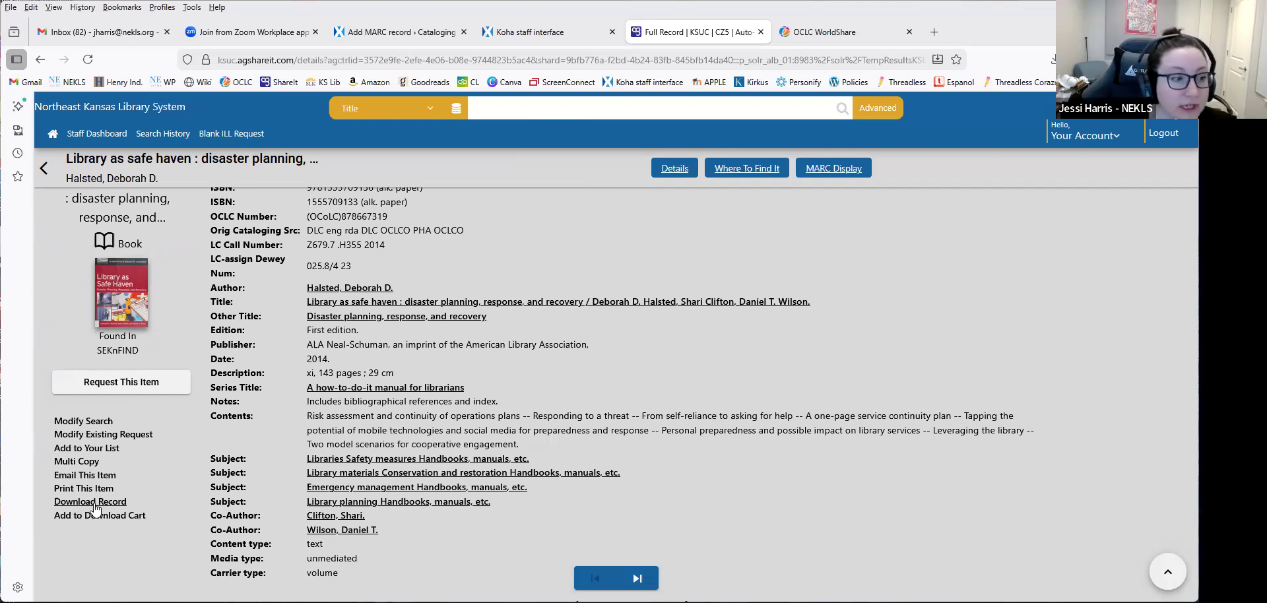
pyautogui.click(95, 503)
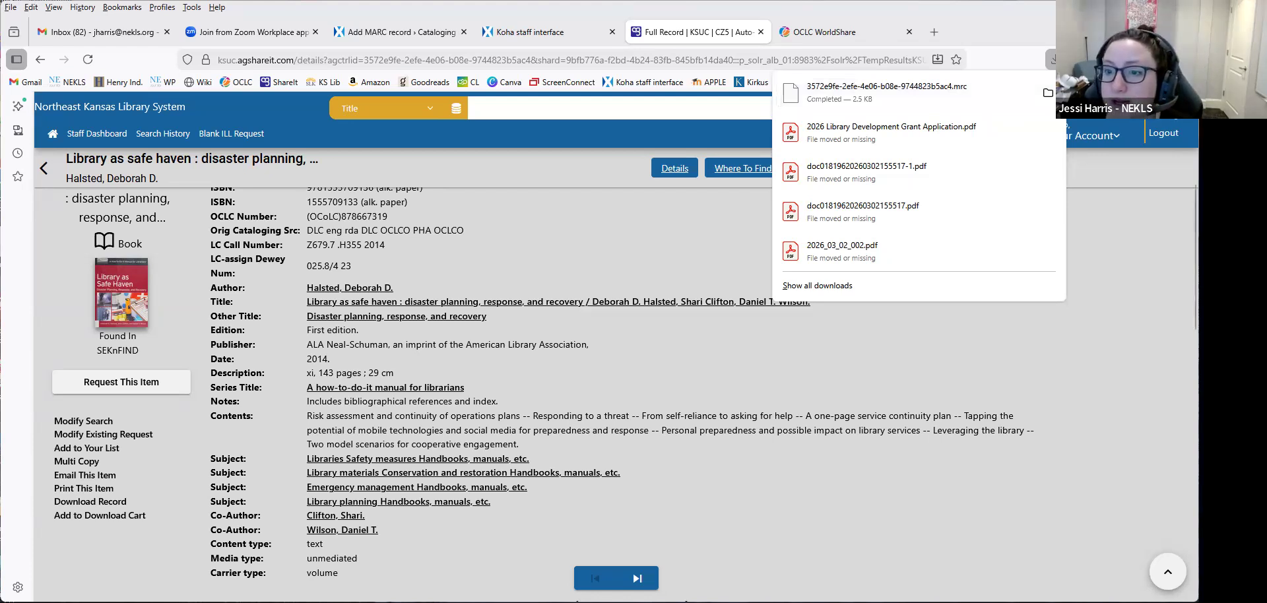
pyautogui.press('Escape')
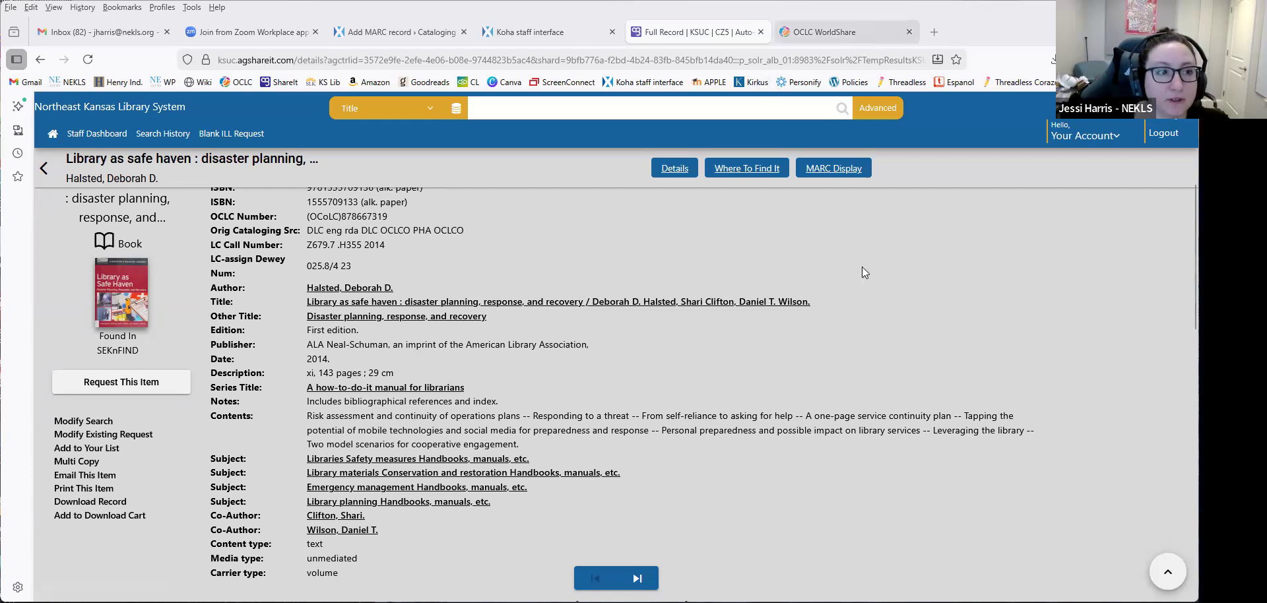
# Switch to OCLC WorldShare and open the Record Manager's advanced search under Metadata.
pyautogui.hotkey('ctrl', 'Tab')
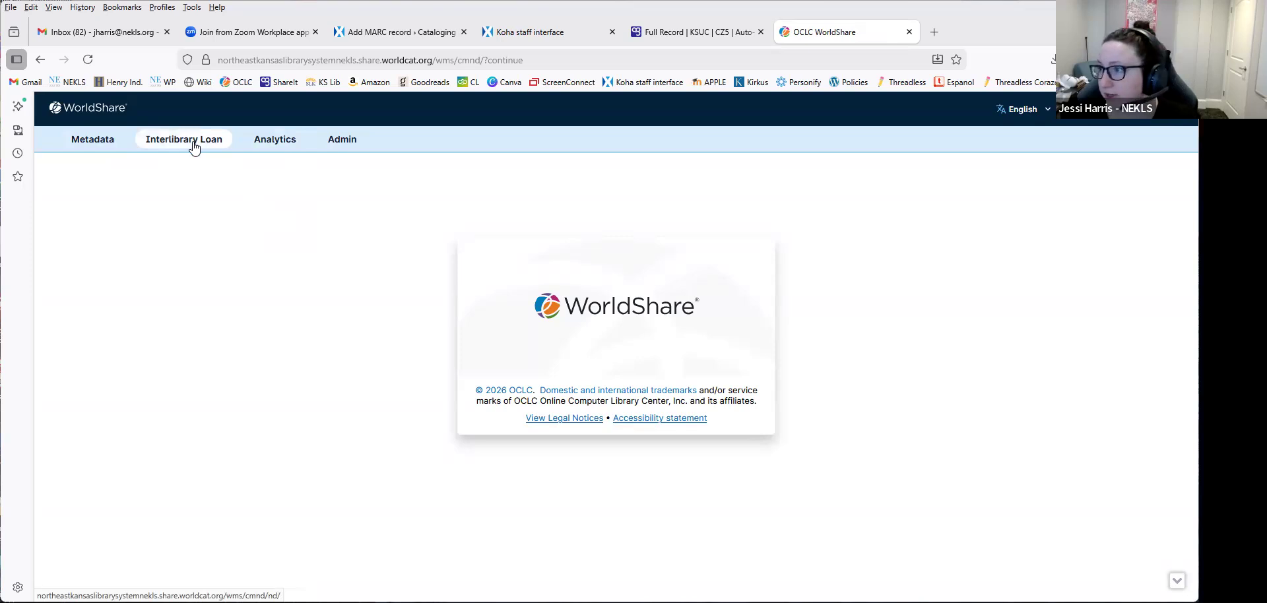
pyautogui.click(93, 140)
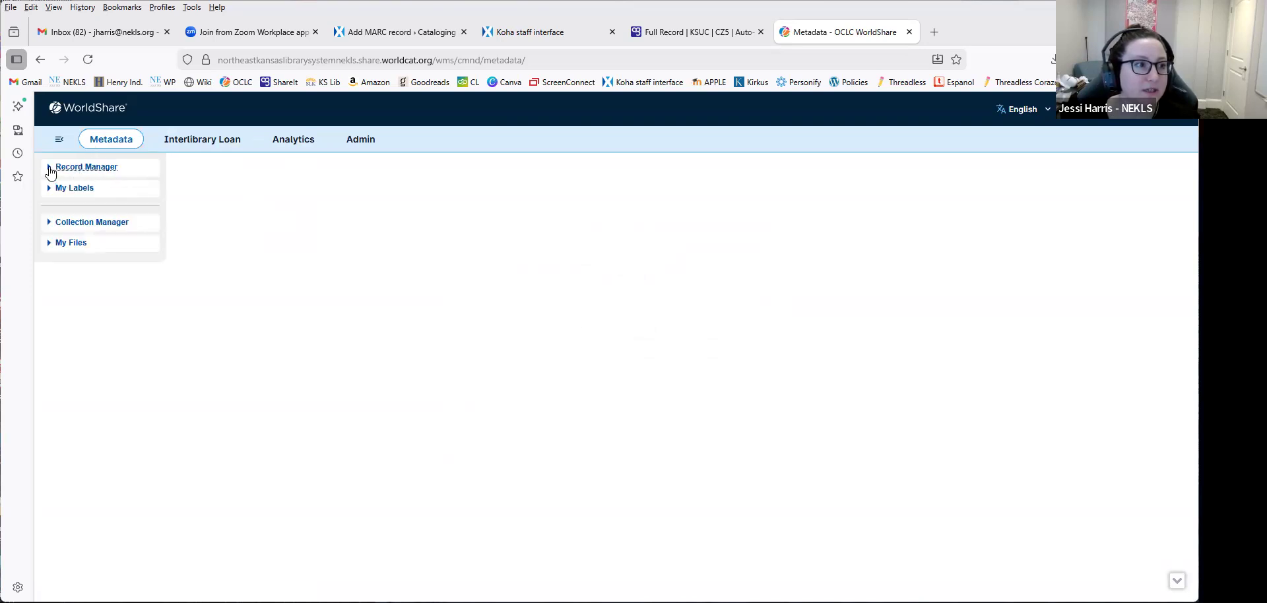
pyautogui.click(51, 171)
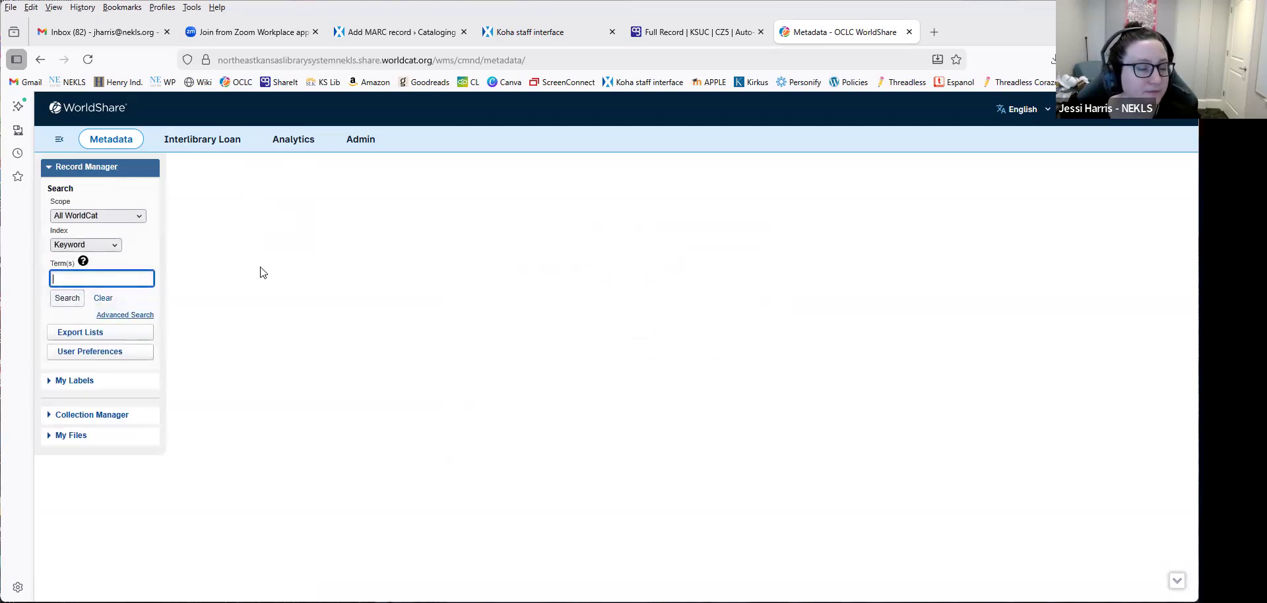
pyautogui.click(141, 315)
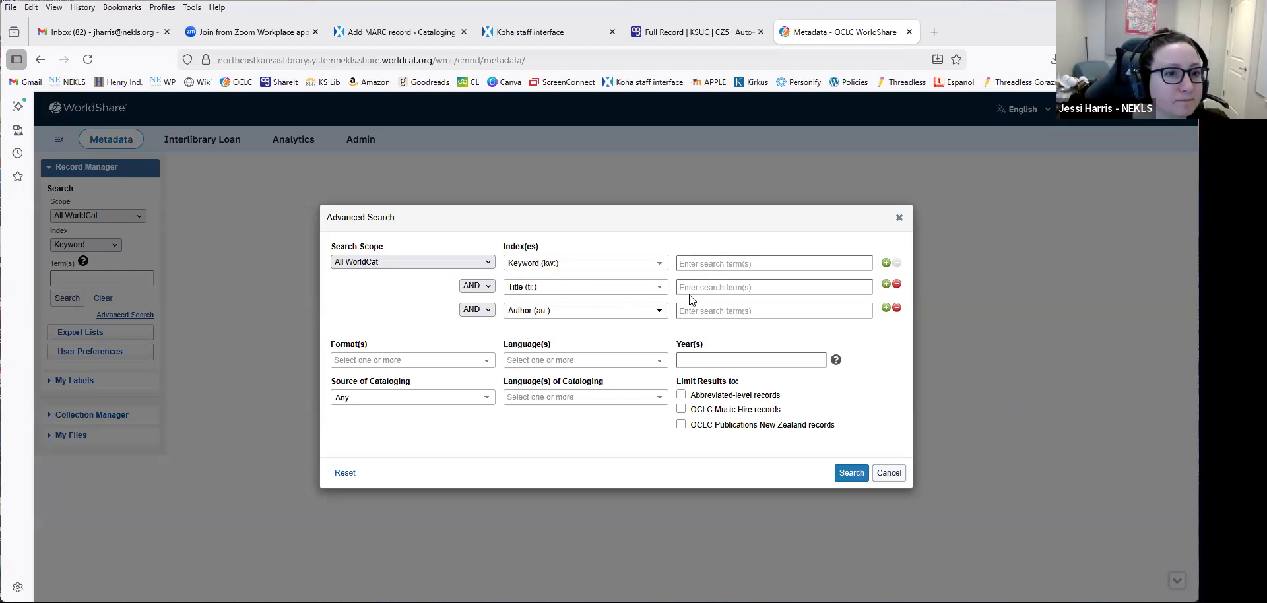
pyautogui.click(657, 262)
pyautogui.click(557, 352)
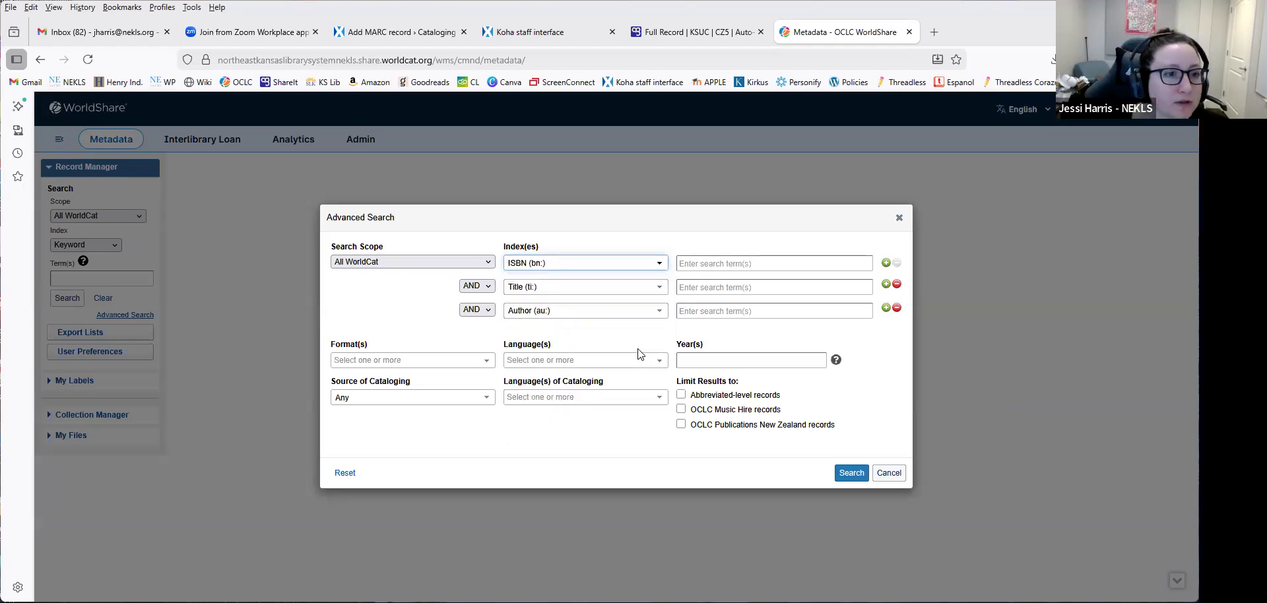
pyautogui.click(710, 262)
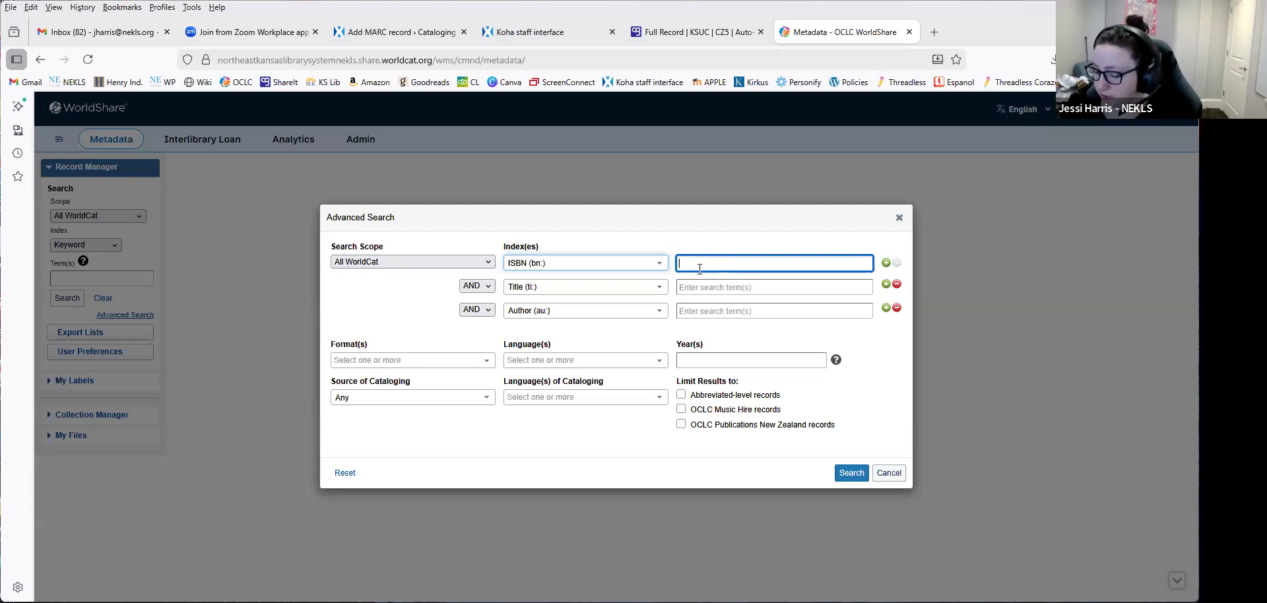
pyautogui.write('9781555709136')
pyautogui.press('Return')
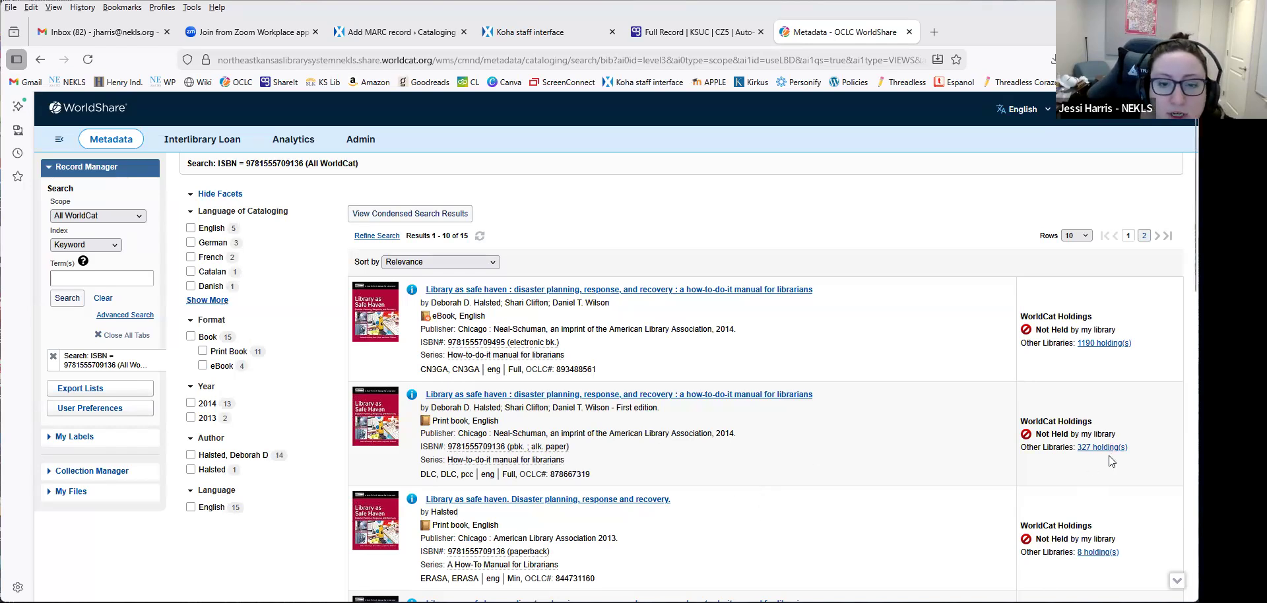
# Open the English first-edition print book record with OCLC number 878667319 from the search results.
pyautogui.scroll(-1, 1109, 456)
pyautogui.scroll(-2, 1100, 367)
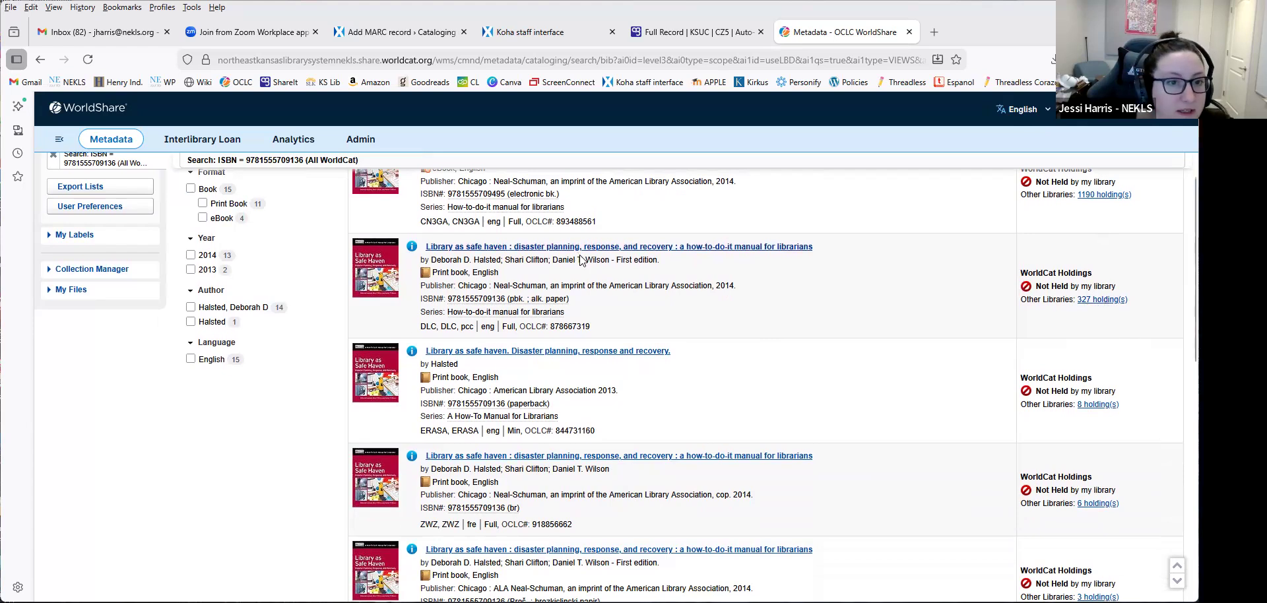
pyautogui.click(561, 247)
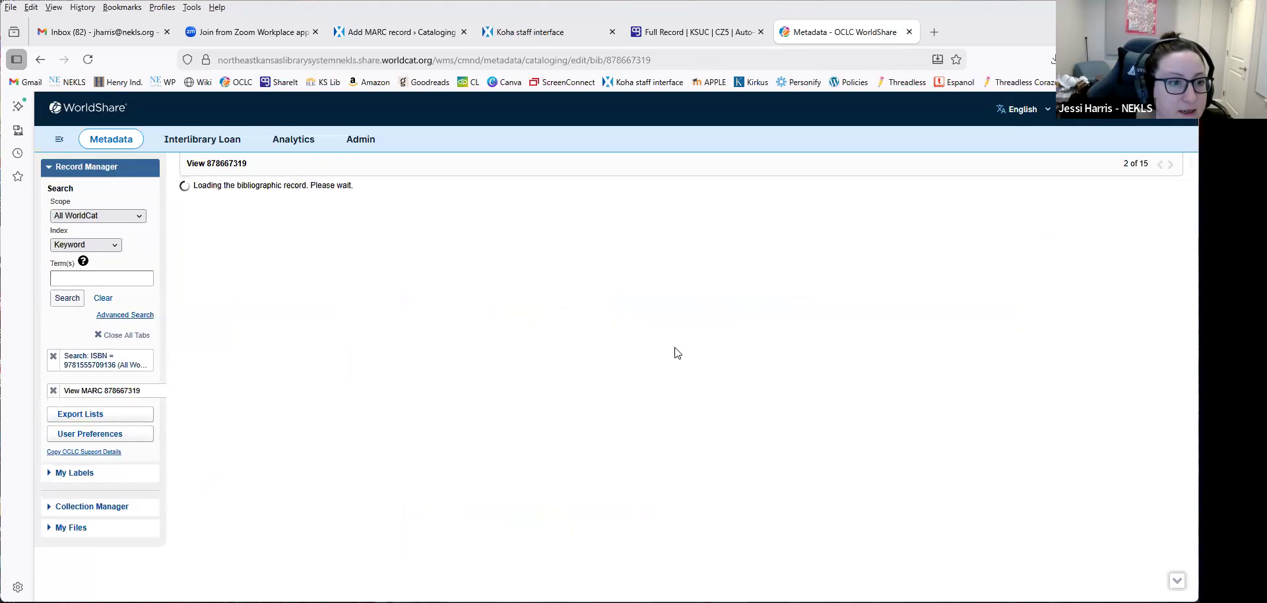
# Examine the MARC fields and WorldCat holdings of the Library as safe haven record, OCLC number 878667319.
pyautogui.scroll(-3, 676, 352)
pyautogui.scroll(-3, 675, 353)
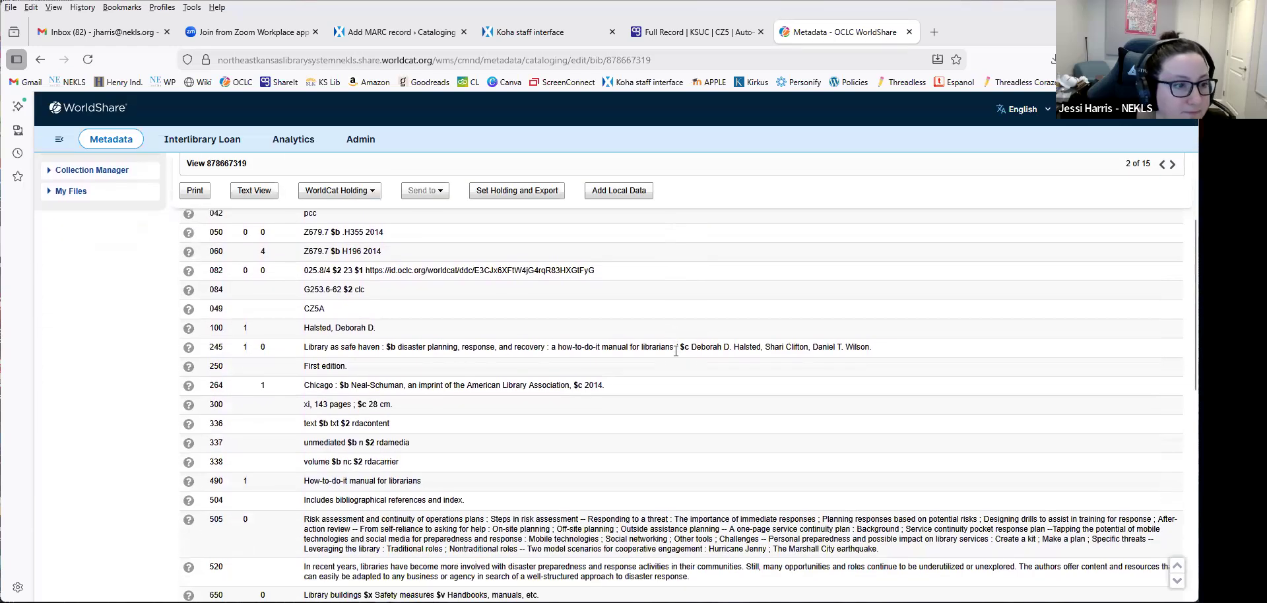
pyautogui.scroll(-6, 676, 352)
pyautogui.scroll(-4, 676, 359)
pyautogui.scroll(7, 696, 383)
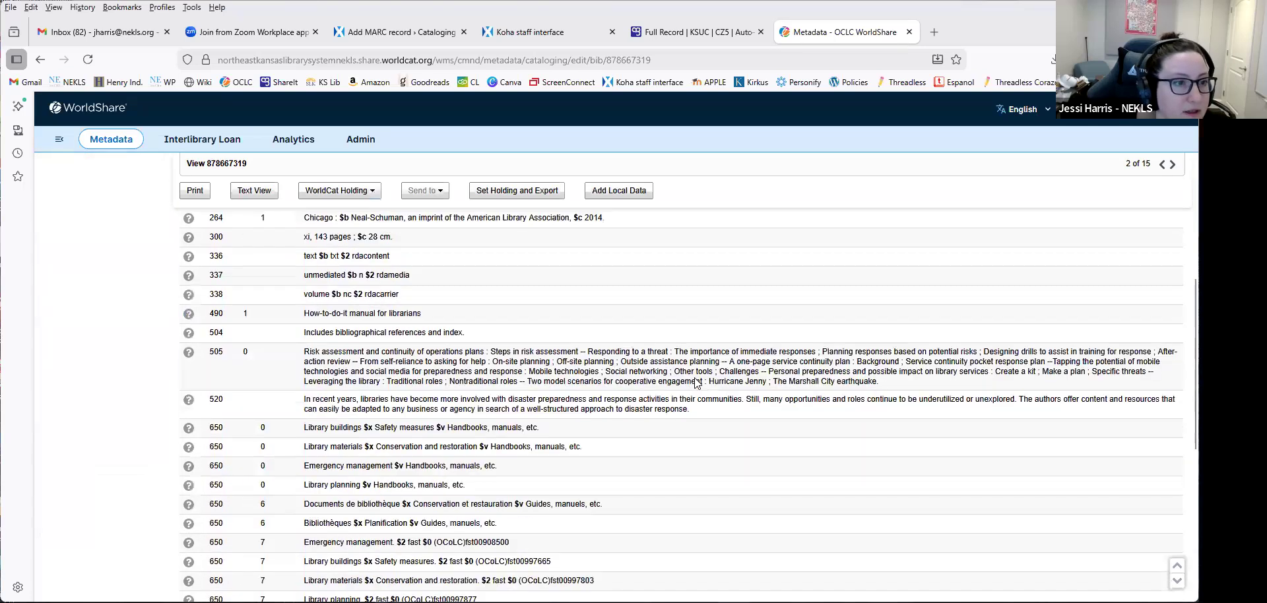
pyautogui.scroll(8, 697, 383)
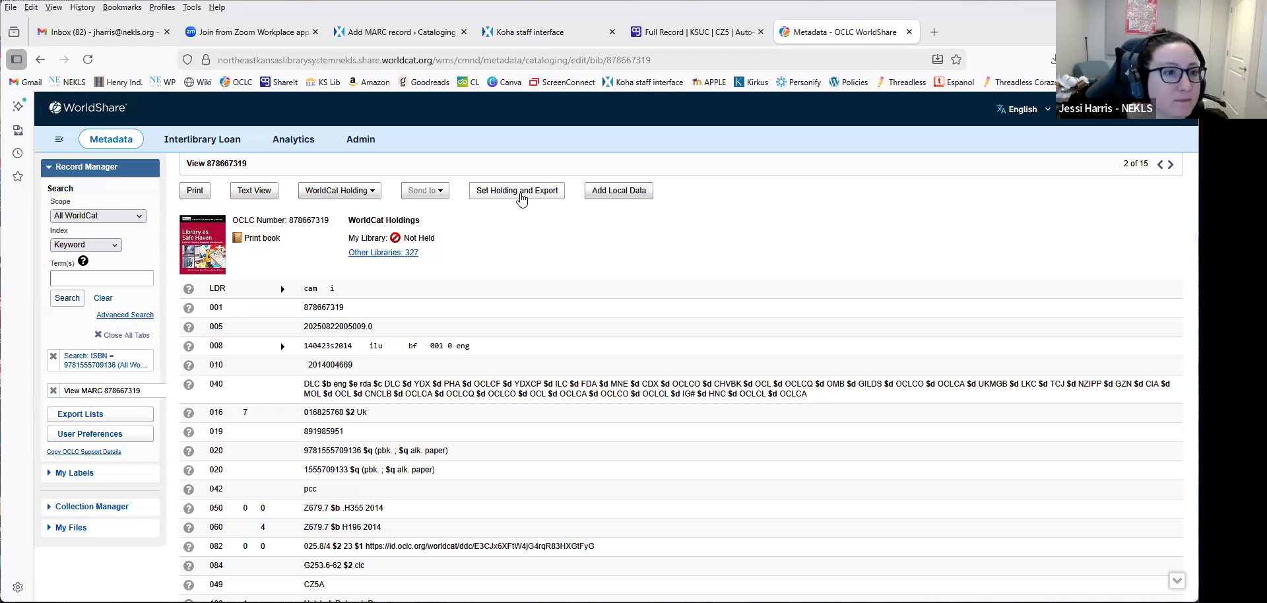
pyautogui.scroll(-1, 358, 275)
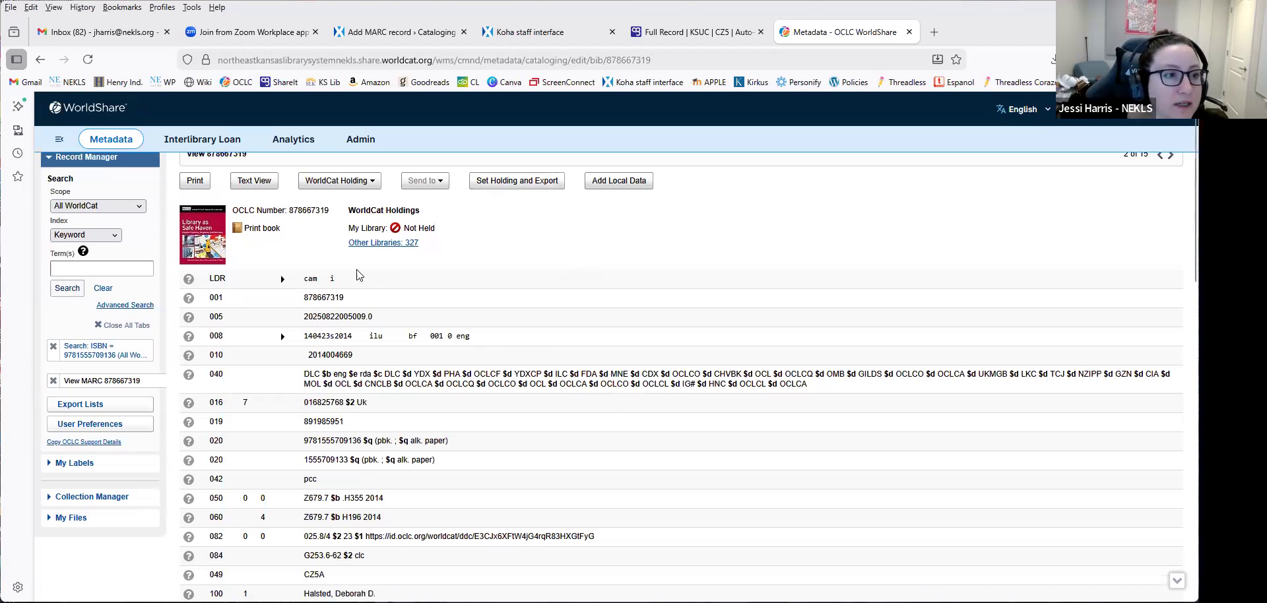
pyautogui.scroll(1, 353, 261)
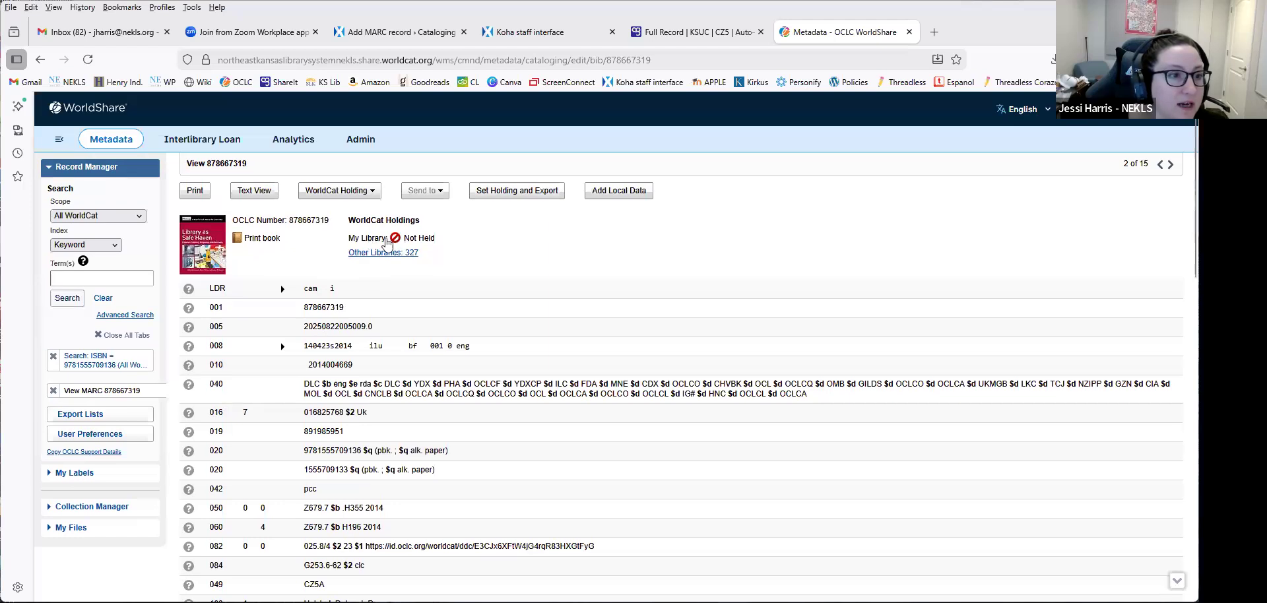
# Set the WorldCat holding on the Library as safe haven record and add it to a new export list named 3-3-2026.
pyautogui.click(514, 194)
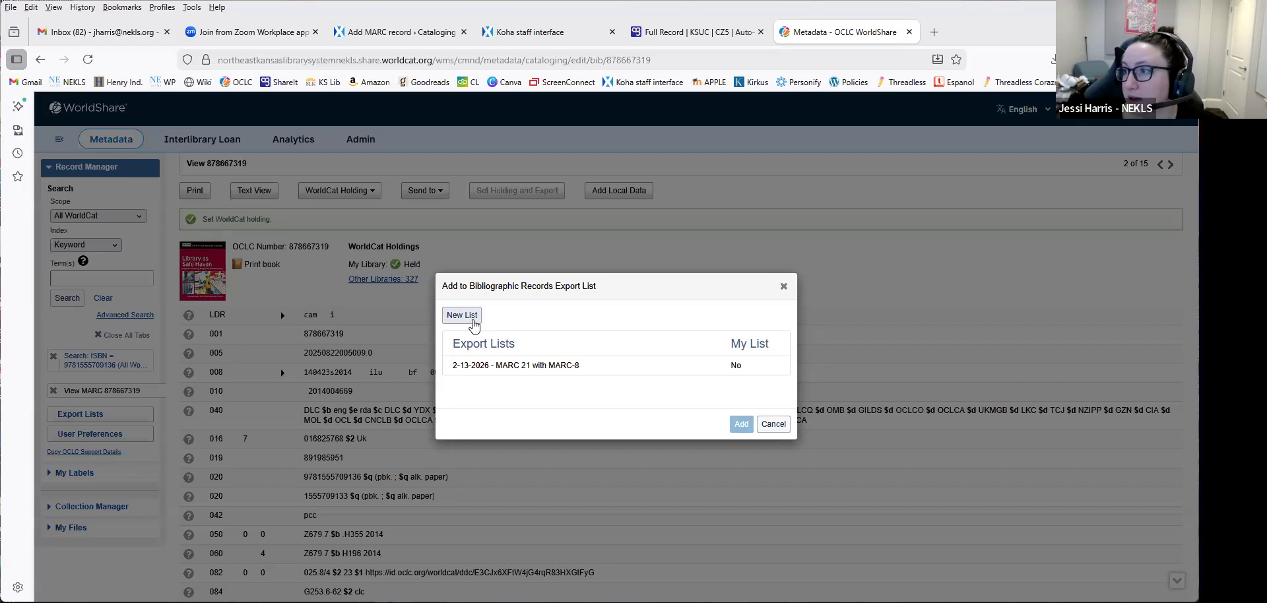
pyautogui.click(473, 324)
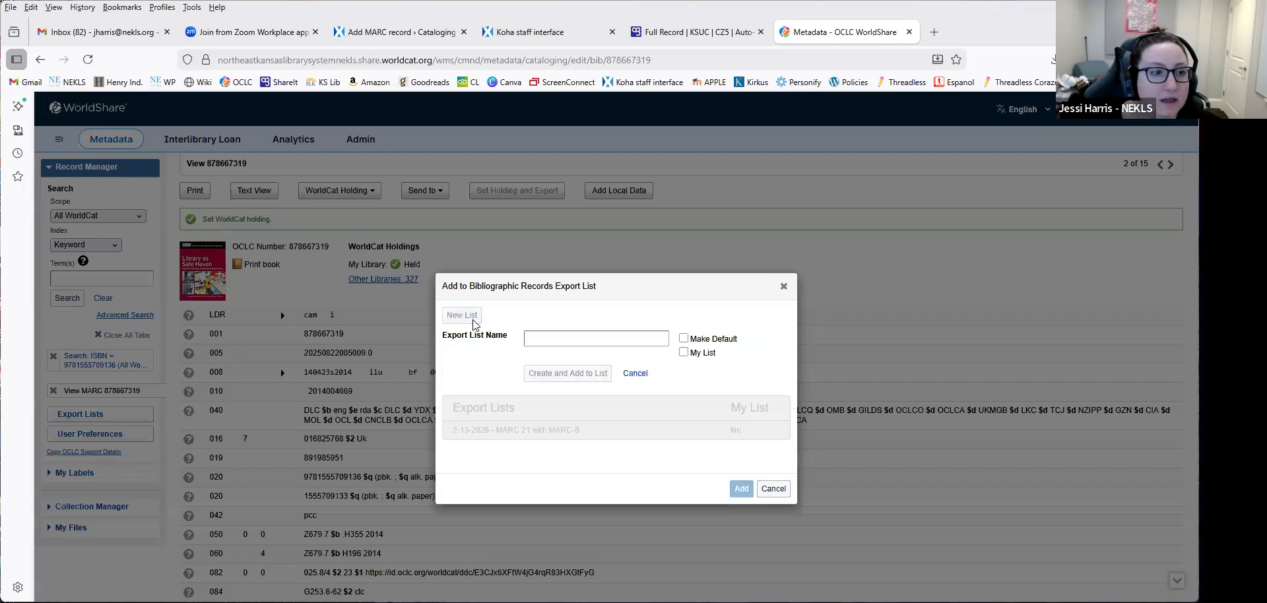
pyautogui.click(574, 344)
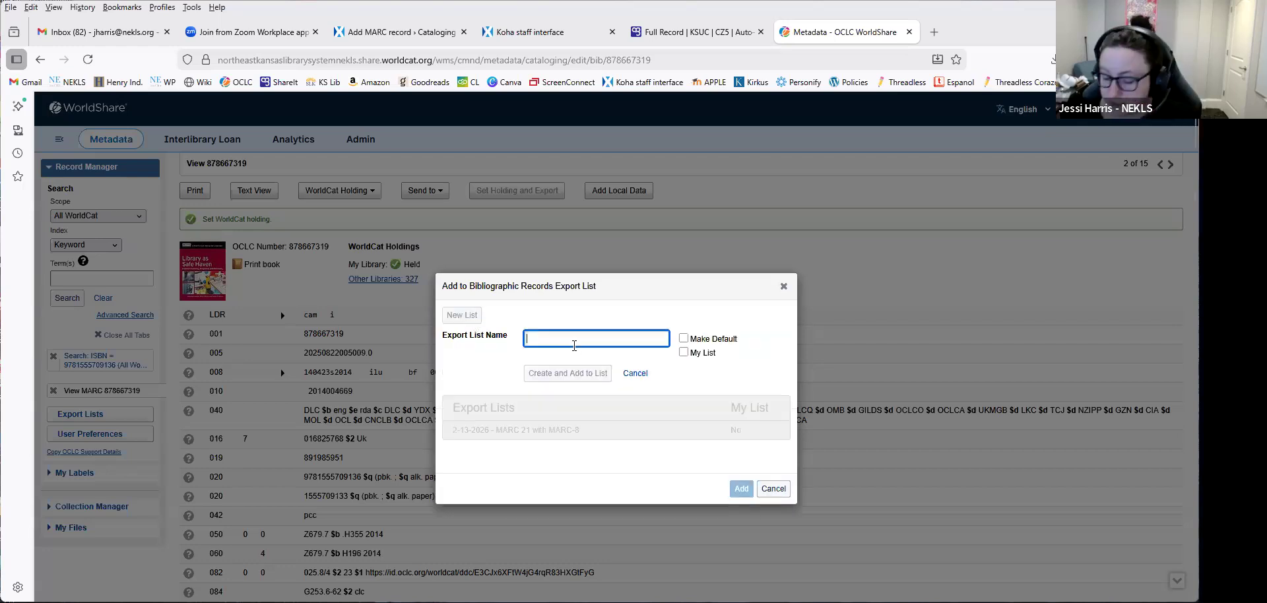
pyautogui.write('3-')
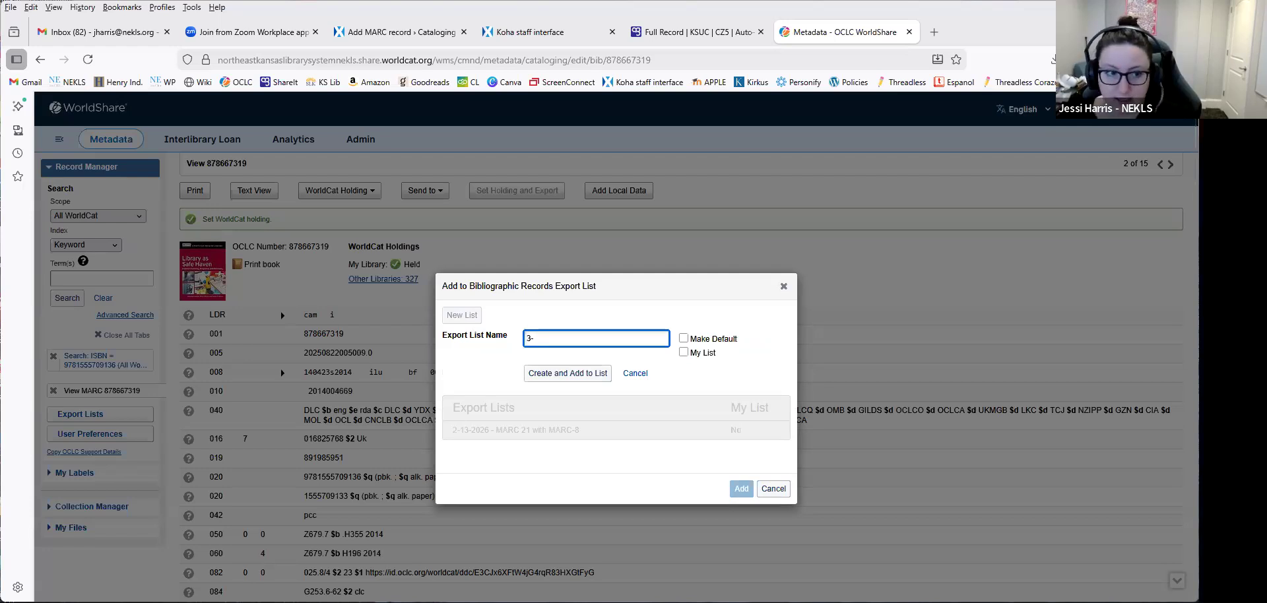
pyautogui.write('3-2026')
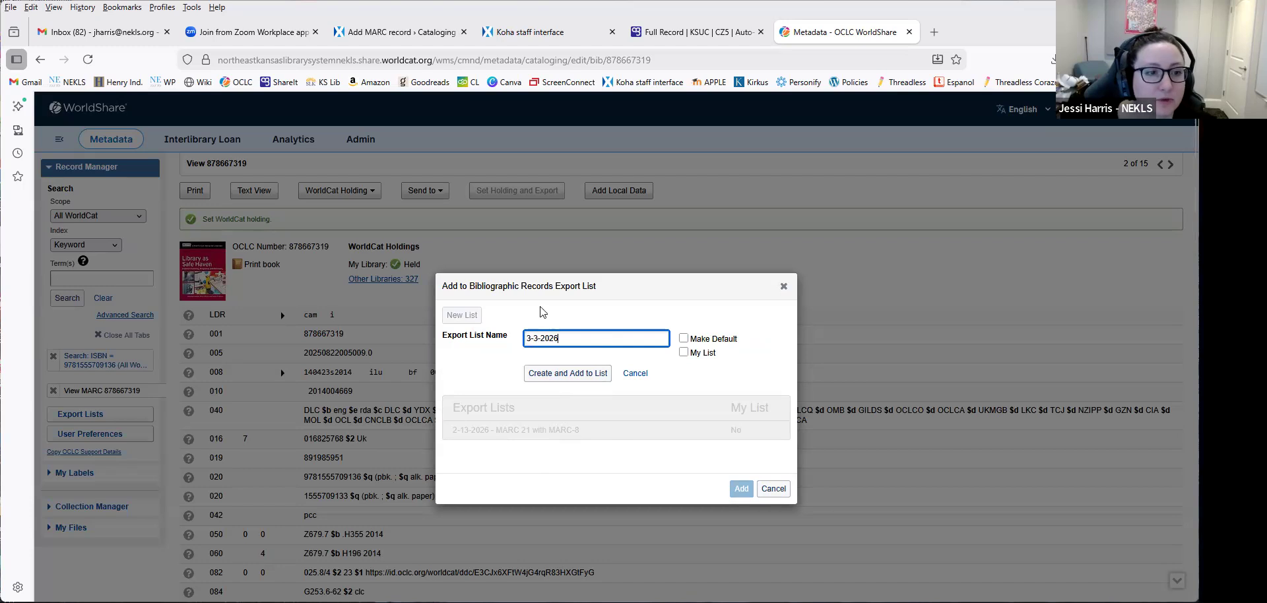
pyautogui.click(566, 373)
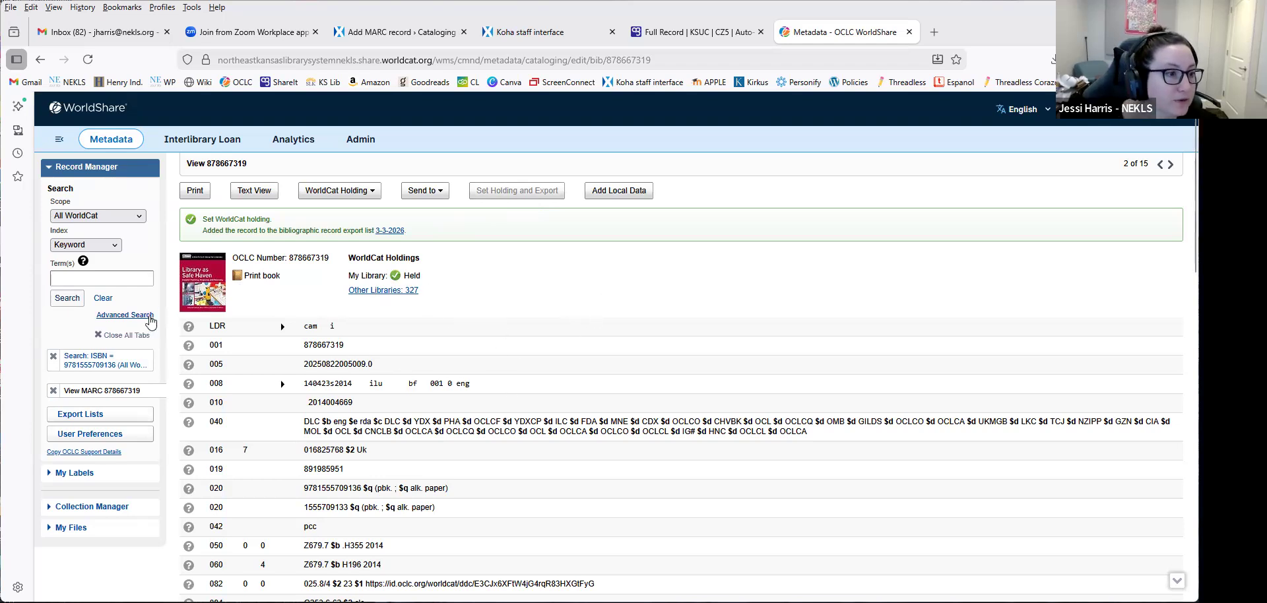
pyautogui.click(132, 338)
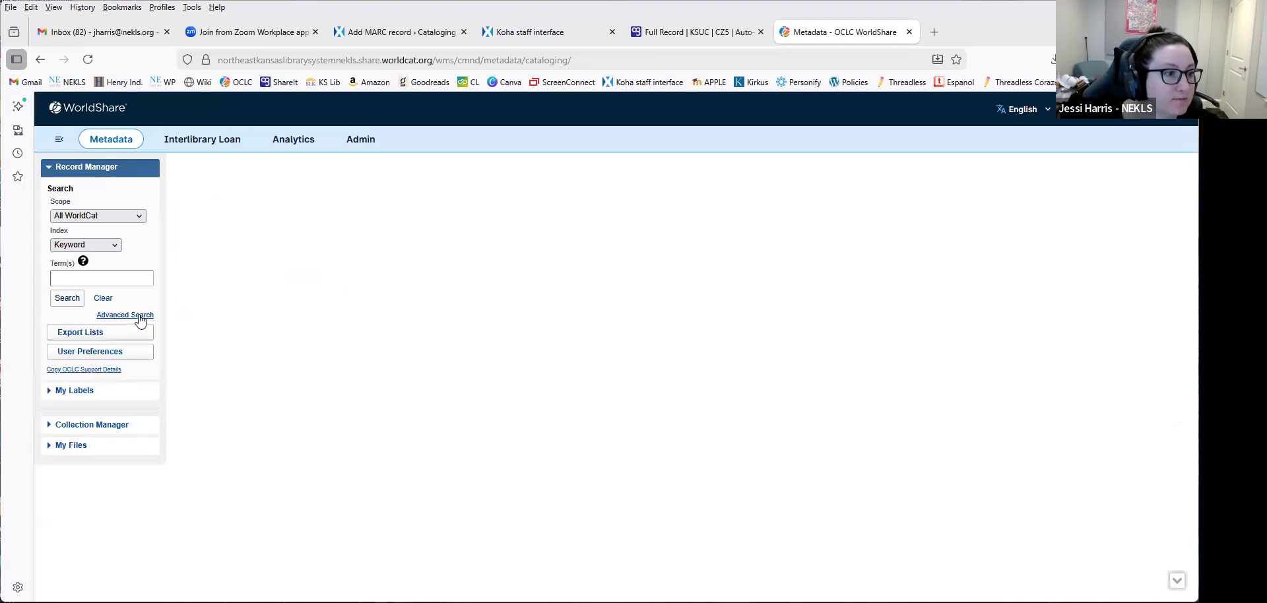
pyautogui.click(134, 315)
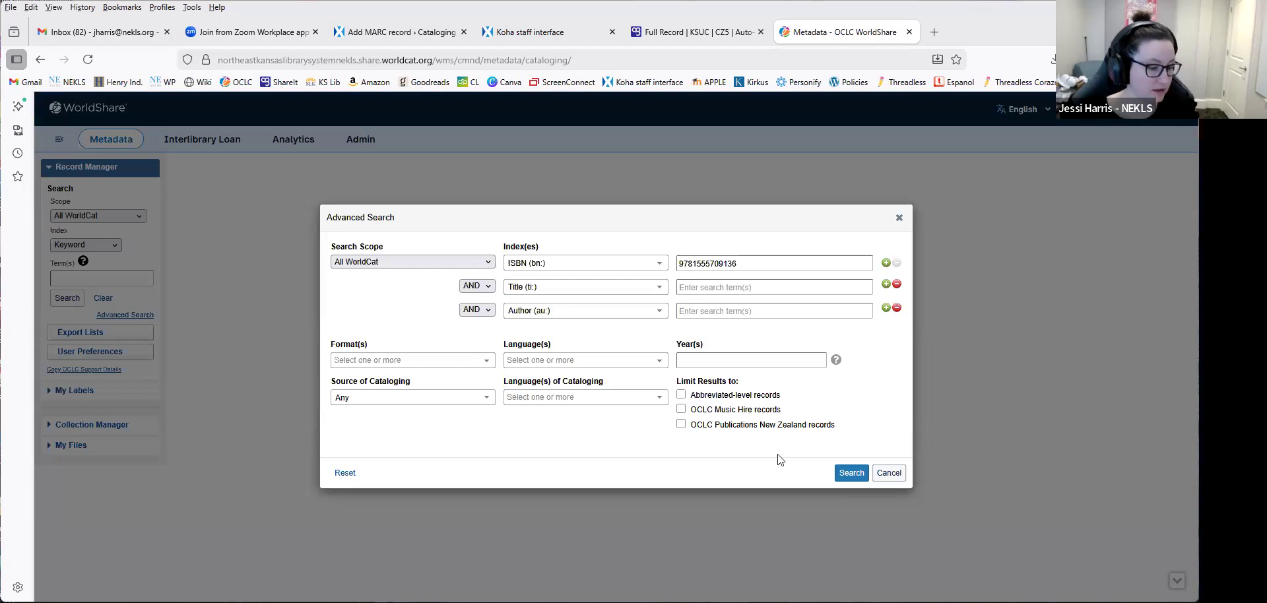
pyautogui.moveTo(750, 265); pyautogui.dragTo(620, 264)
pyautogui.press('BackSpace')
pyautogui.hotkey('ctrl', 'v')
pyautogui.press('Return')
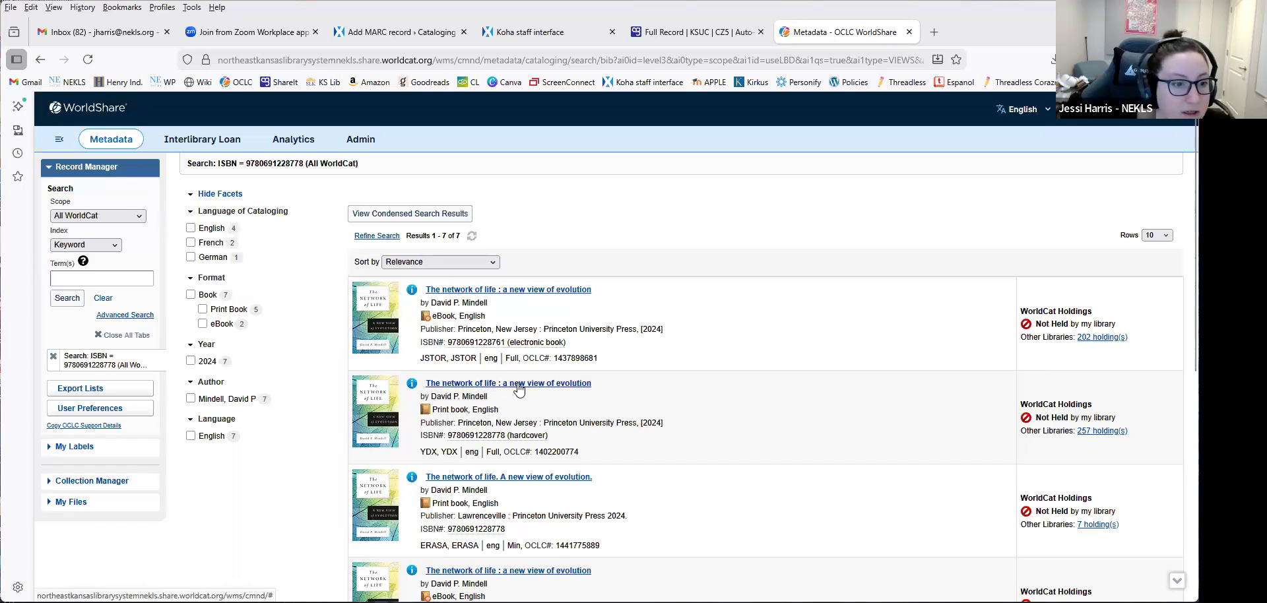
pyautogui.click(553, 388)
pyautogui.scroll(-5, 623, 535)
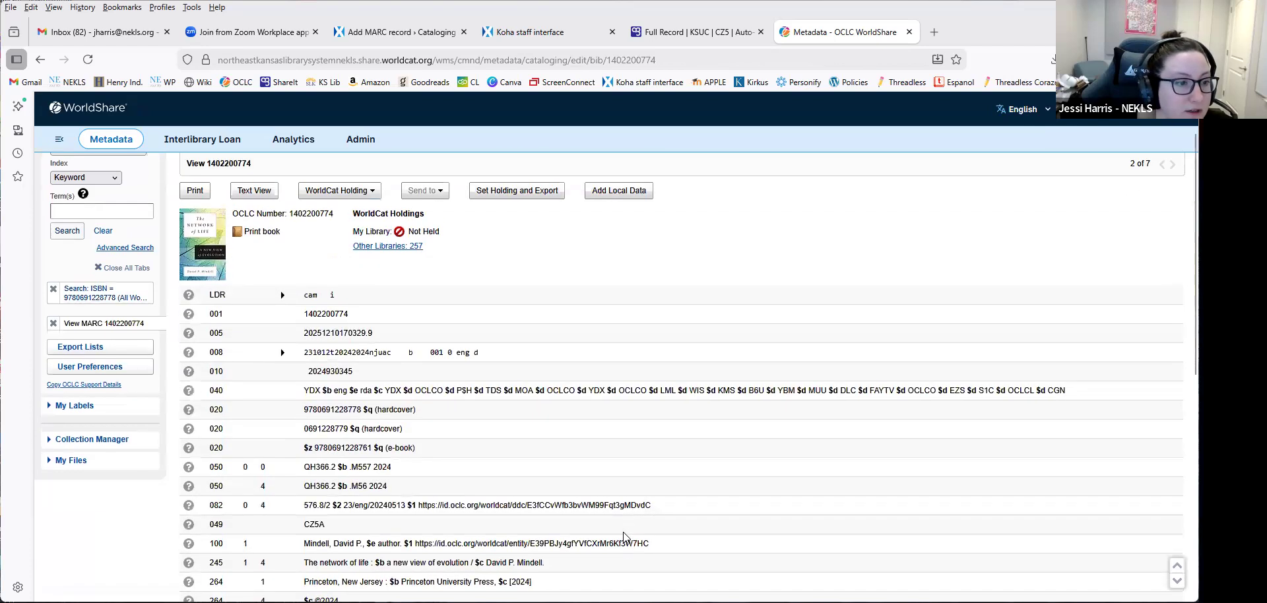
pyautogui.scroll(-2, 563, 482)
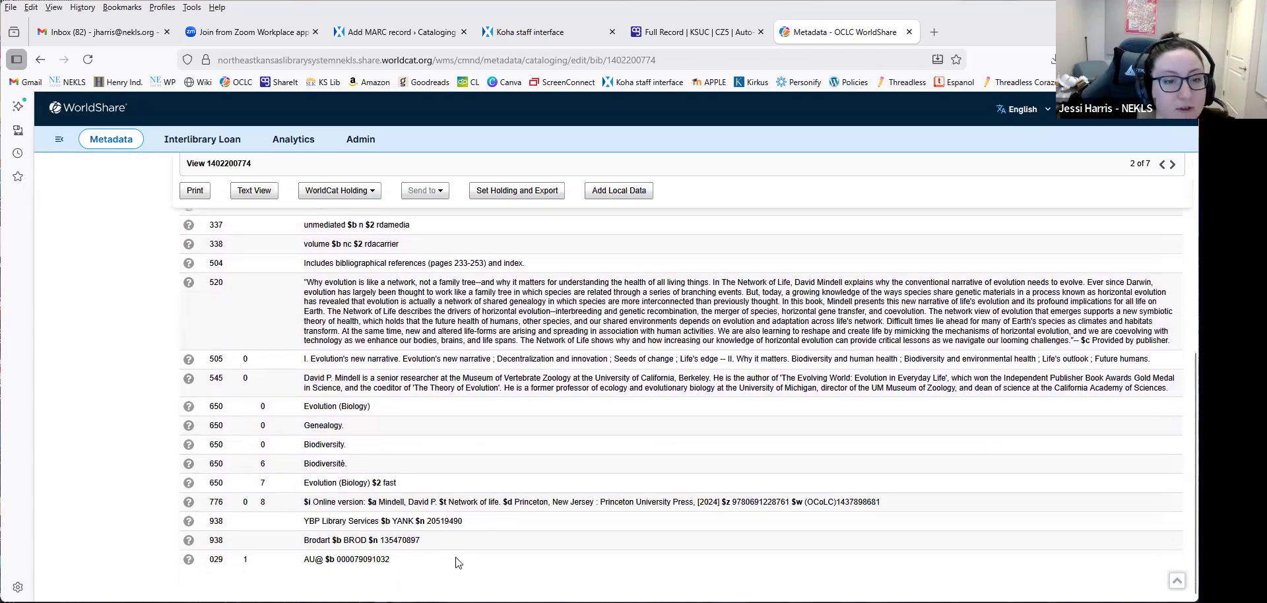
pyautogui.scroll(10, 459, 563)
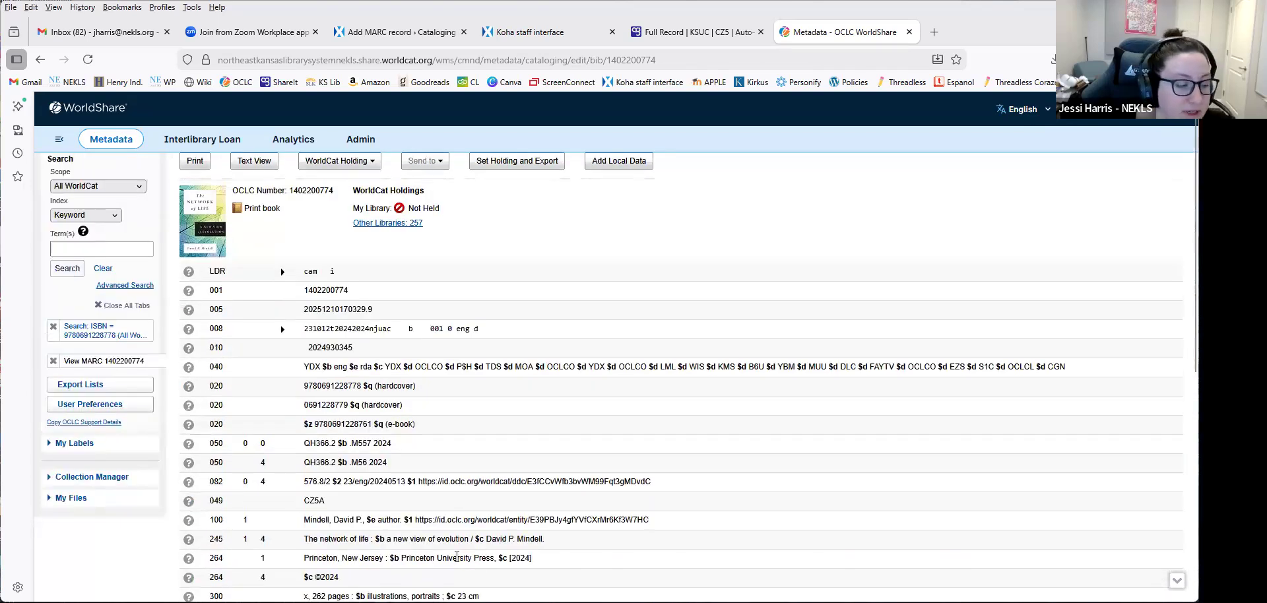
pyautogui.scroll(-1, 424, 396)
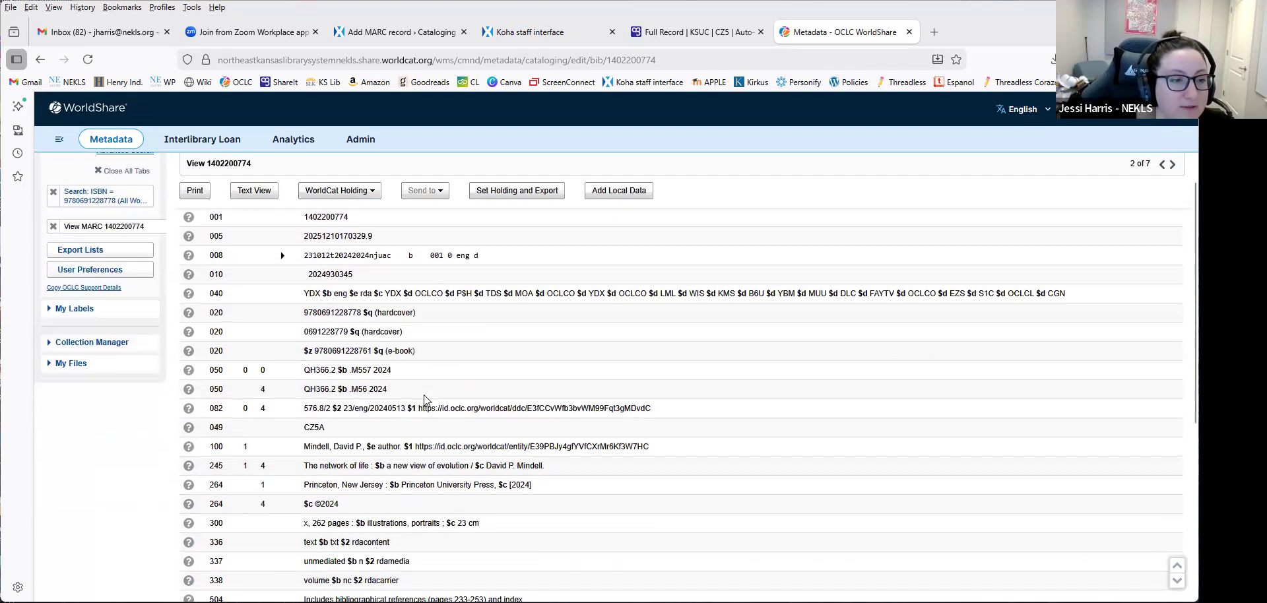
pyautogui.scroll(-2, 426, 416)
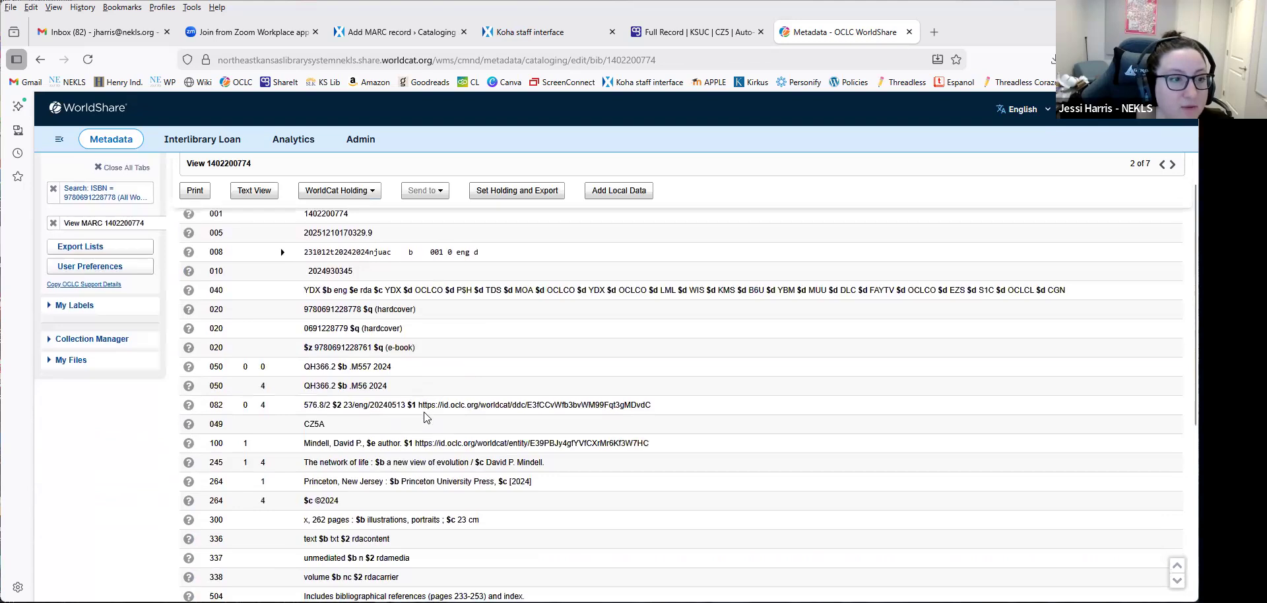
pyautogui.scroll(-3, 414, 549)
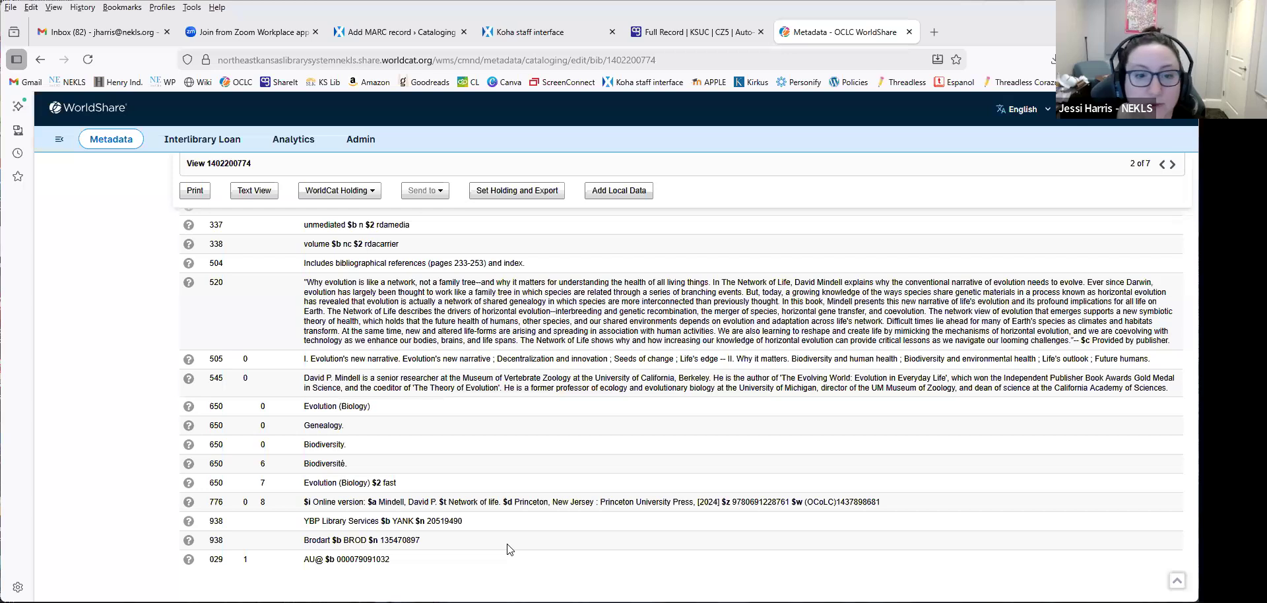
pyautogui.scroll(10, 534, 525)
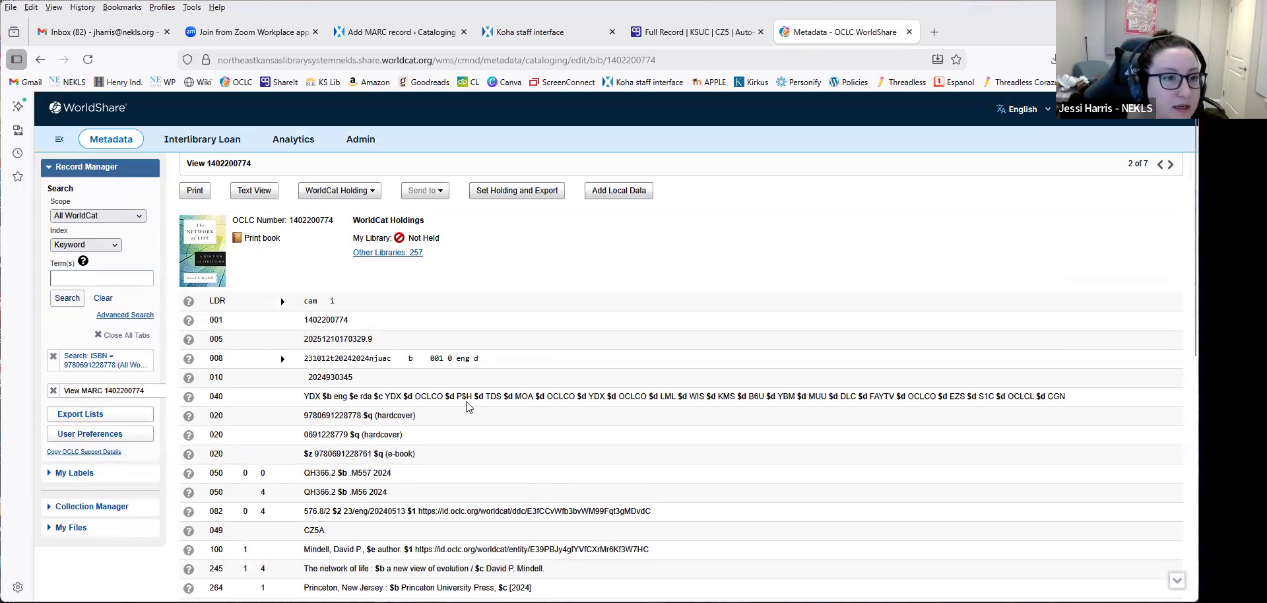
# Set the WorldCat holding on The network of life record and add it to the existing 3-3-2026 export list.
pyautogui.click(524, 193)
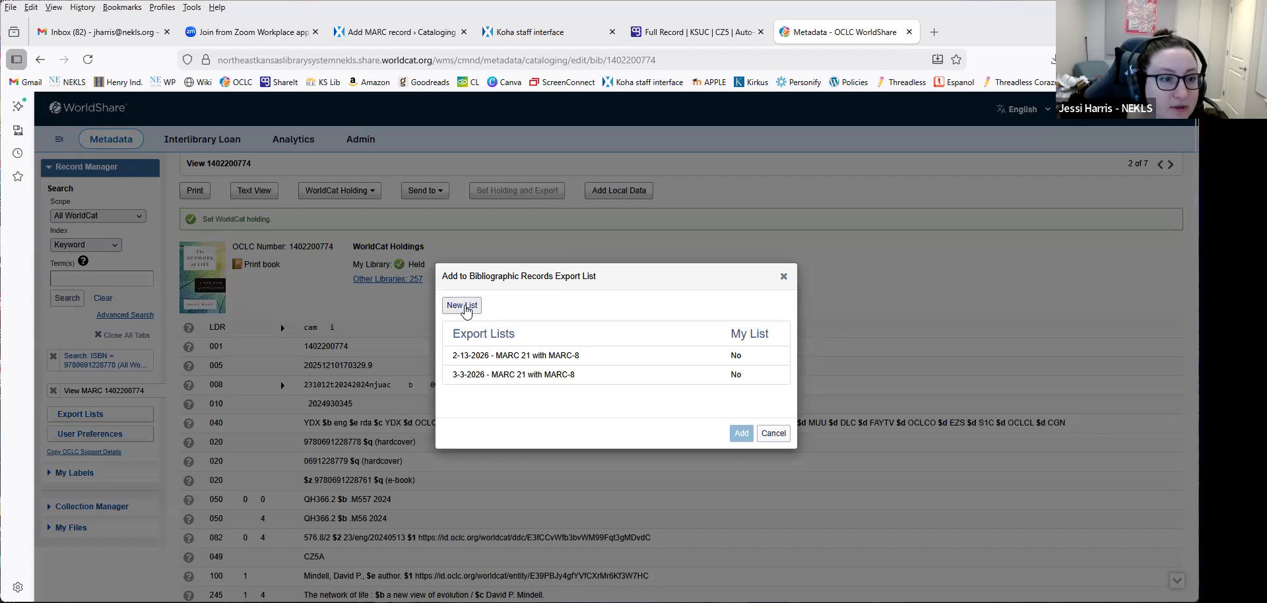
pyautogui.click(505, 376)
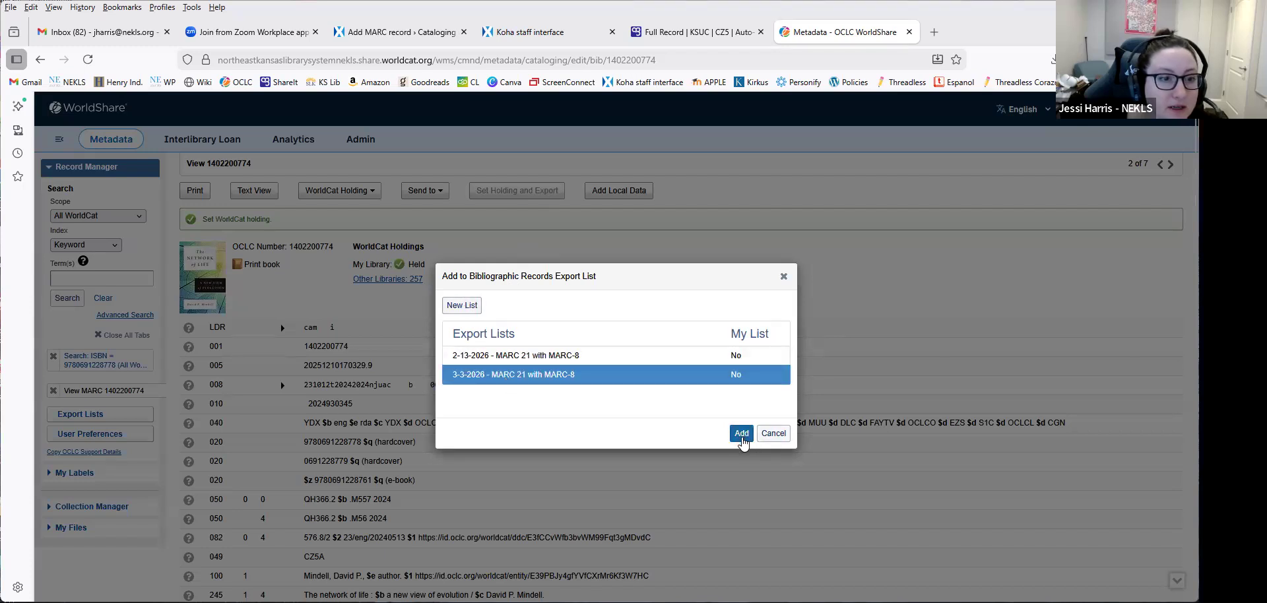
pyautogui.click(742, 435)
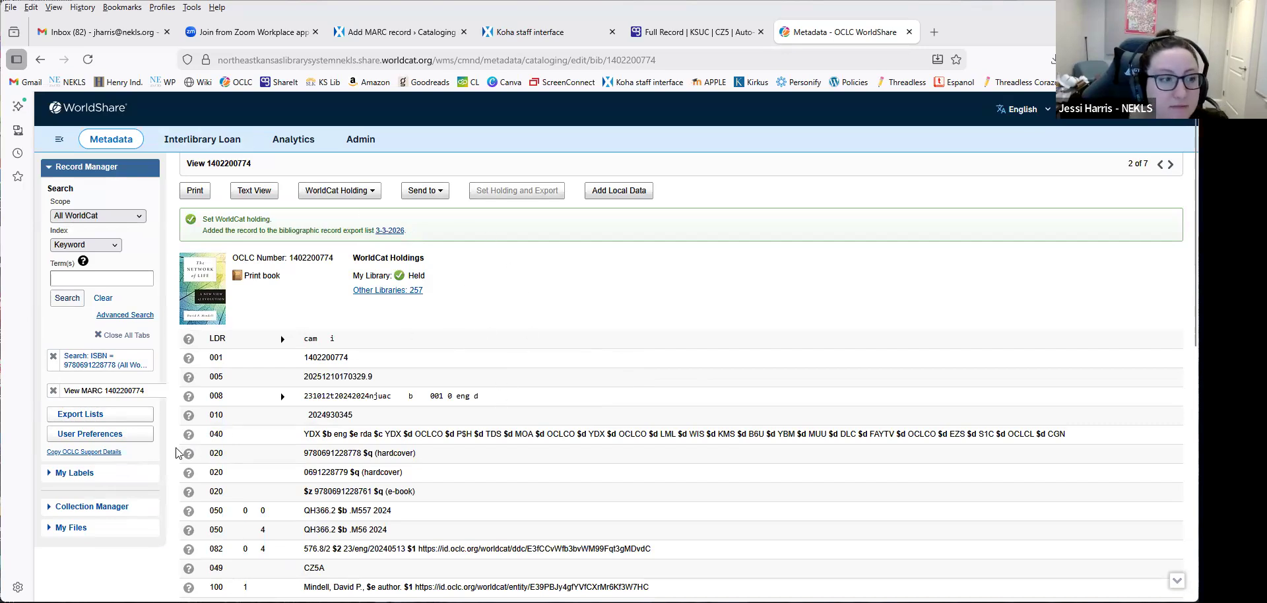
# Open the 3-3-2026 bibliographic export list and export its records to the computer.
pyautogui.click(111, 423)
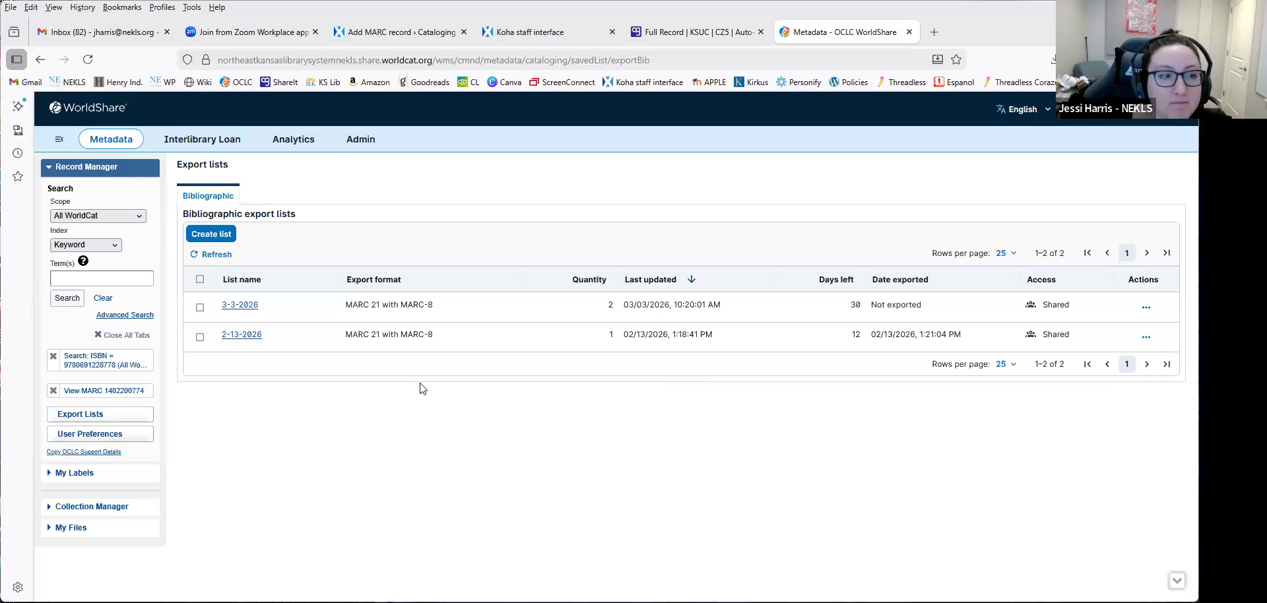
pyautogui.click(239, 305)
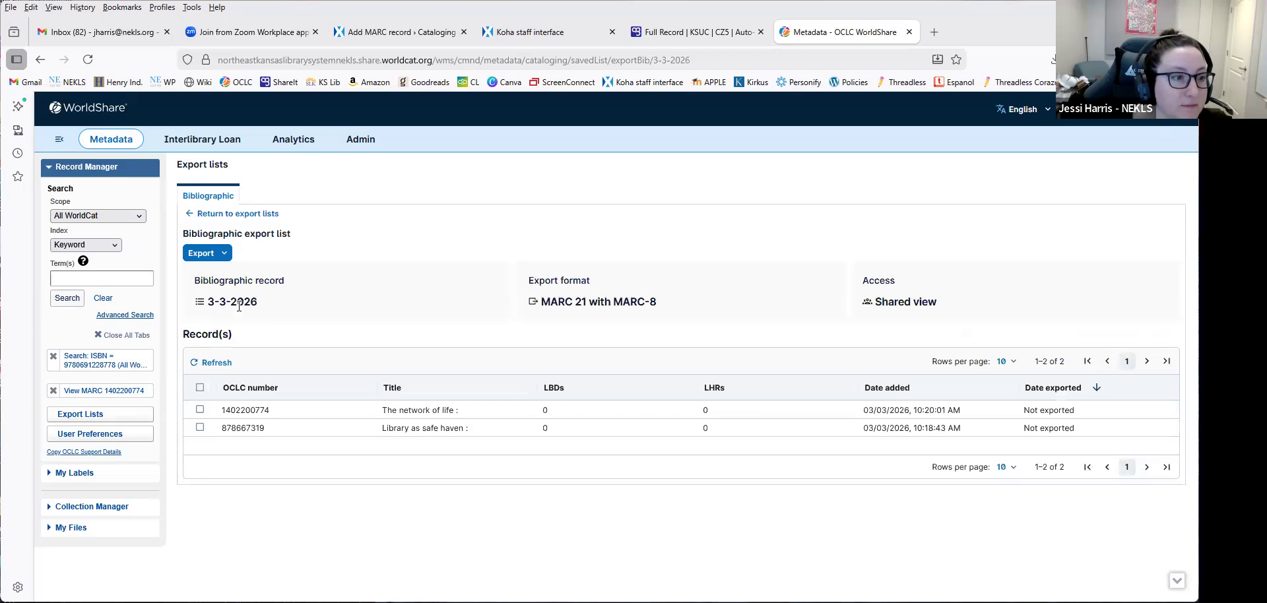
pyautogui.click(225, 256)
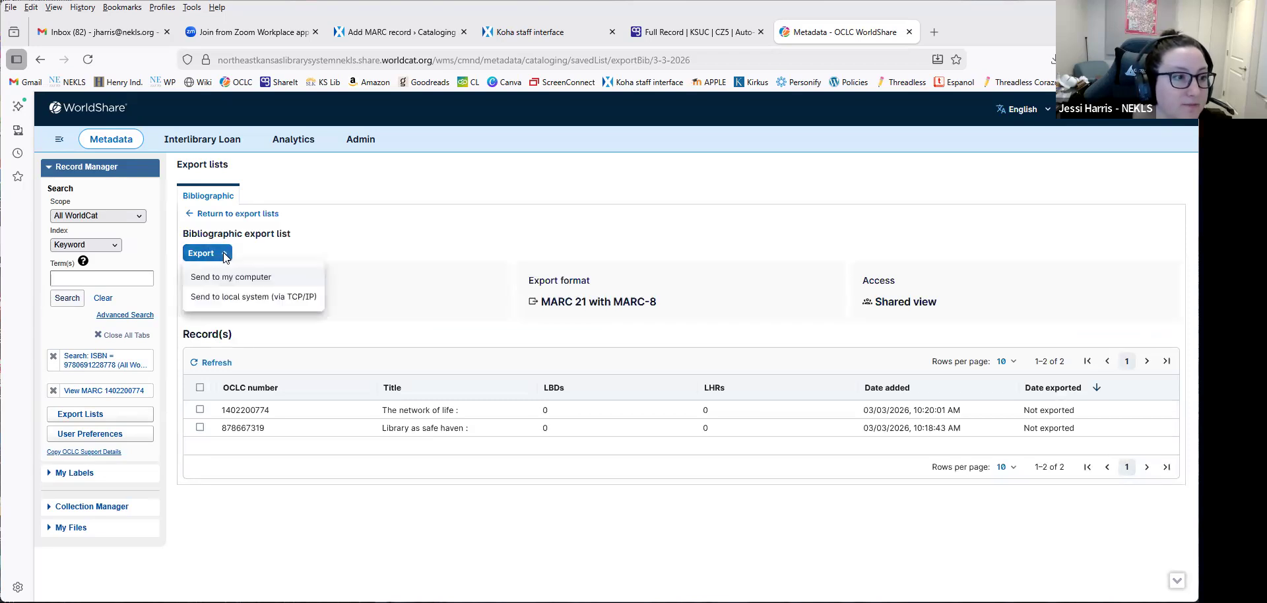
pyautogui.click(264, 281)
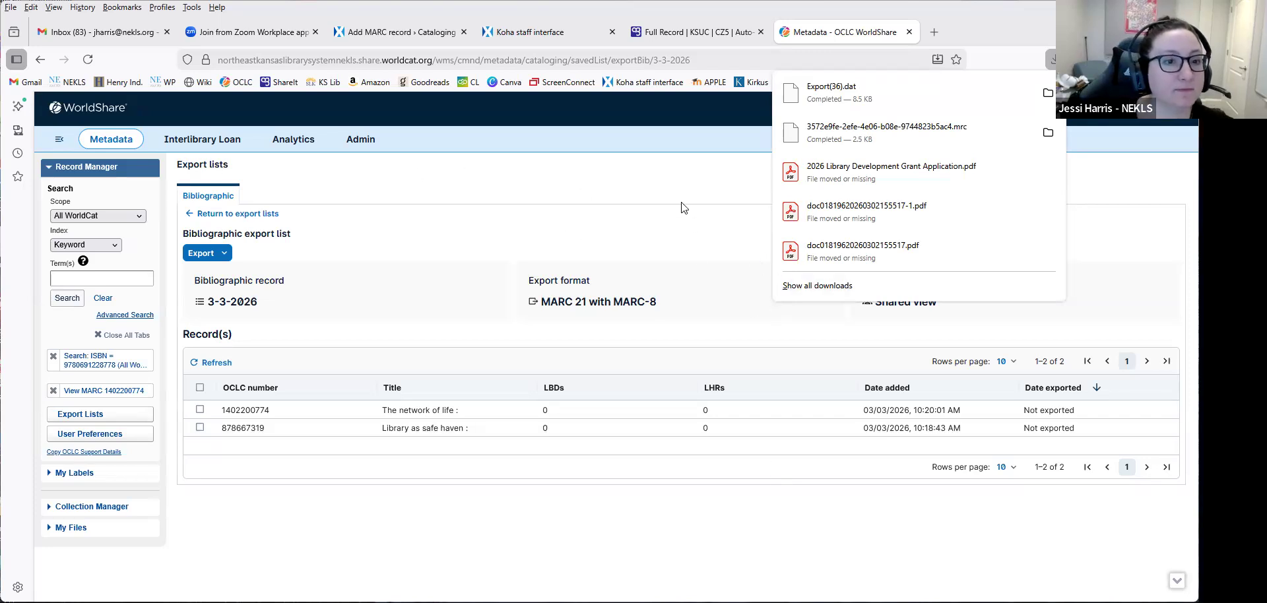
# Switch to the Koha staff interface and open Stage MARC records for import in Cataloging.
pyautogui.click(538, 38)
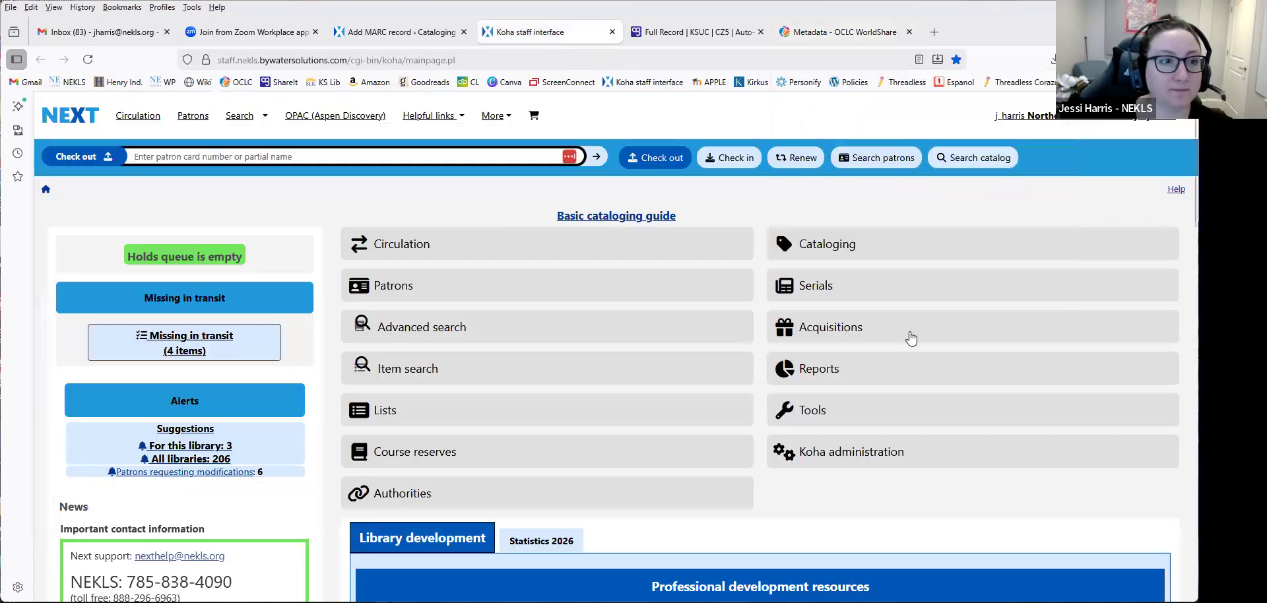
pyautogui.click(495, 117)
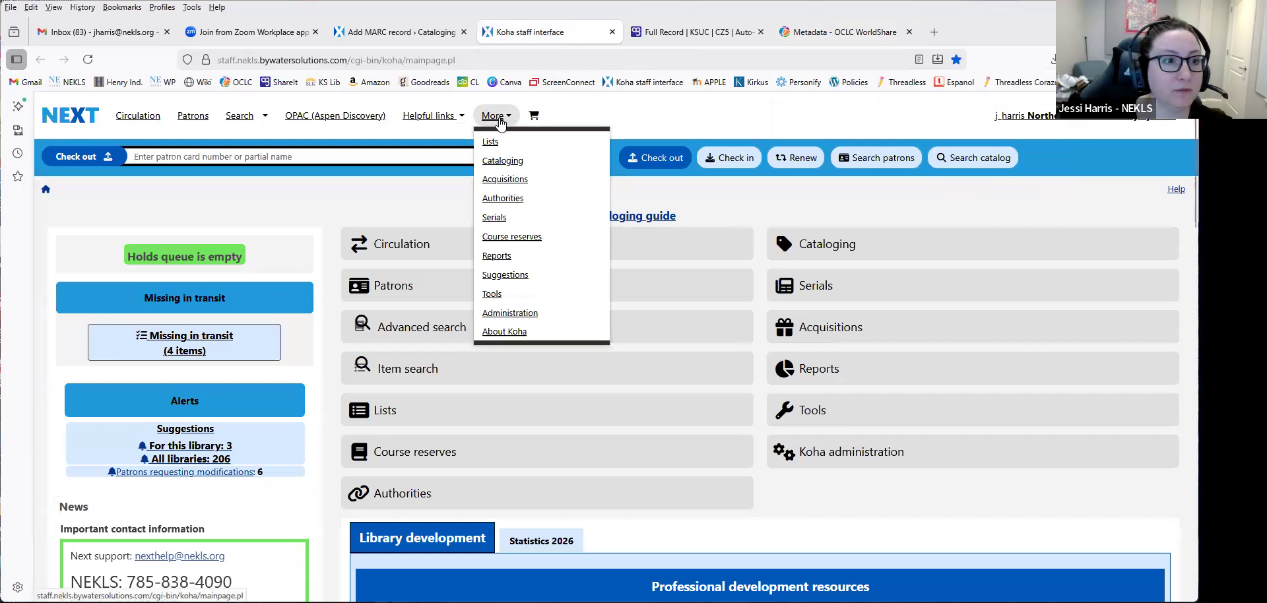
pyautogui.click(511, 166)
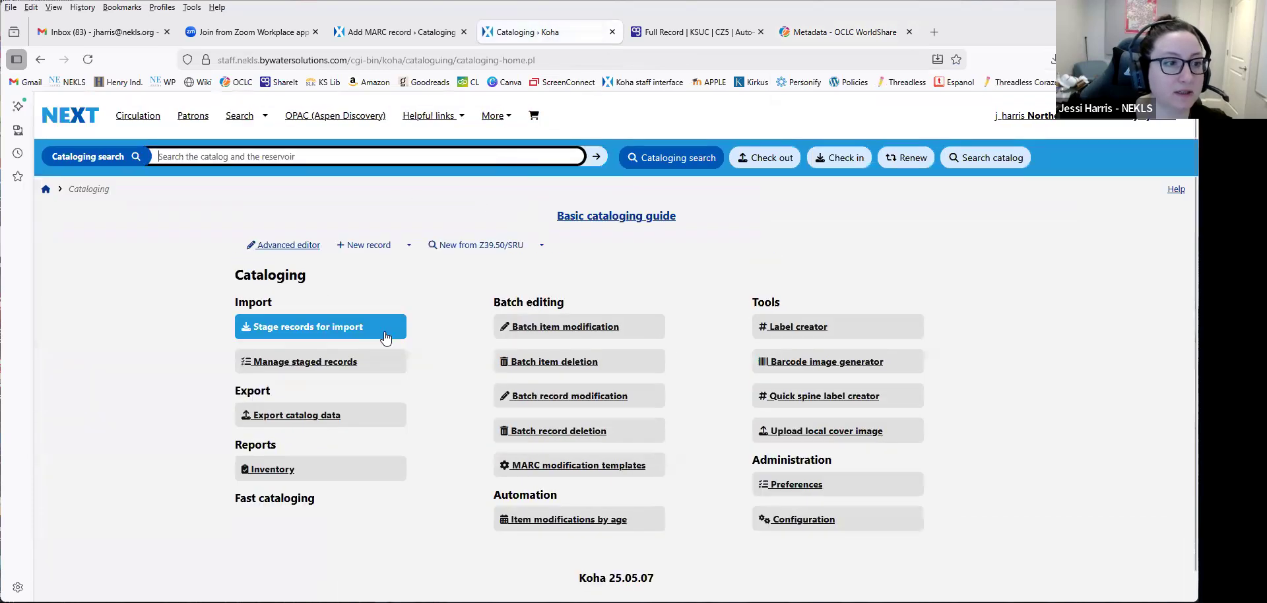
pyautogui.click(387, 337)
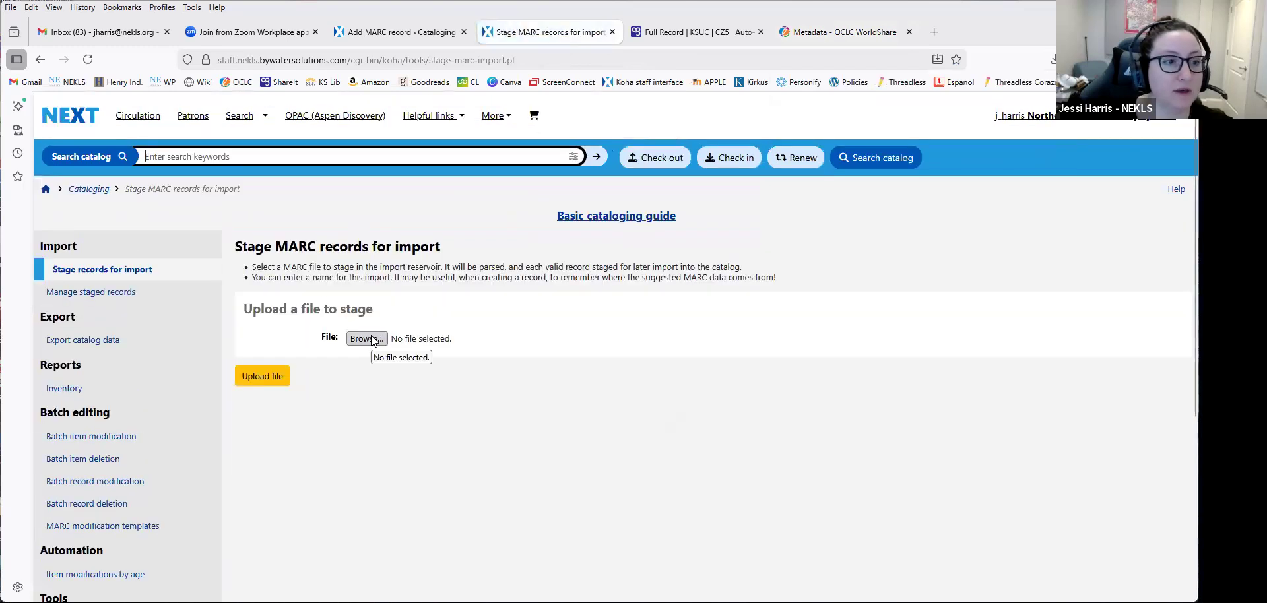
# Choose Export(36).dat from the Downloads folder as the MARC file to stage.
pyautogui.click(367, 339)
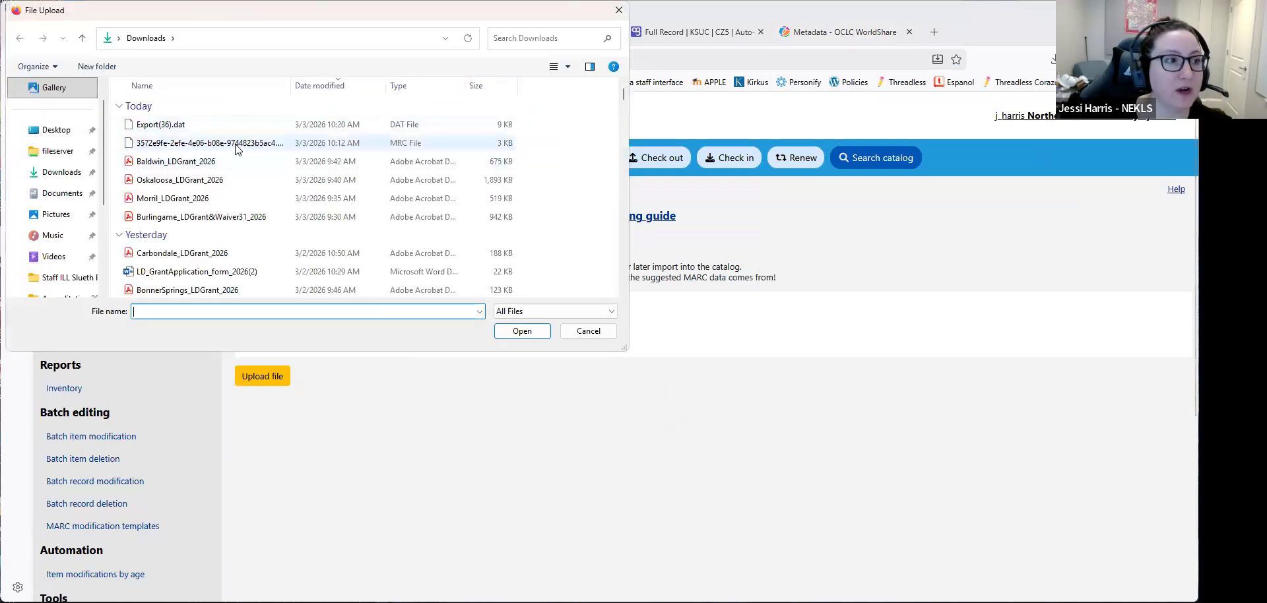
pyautogui.click(202, 125)
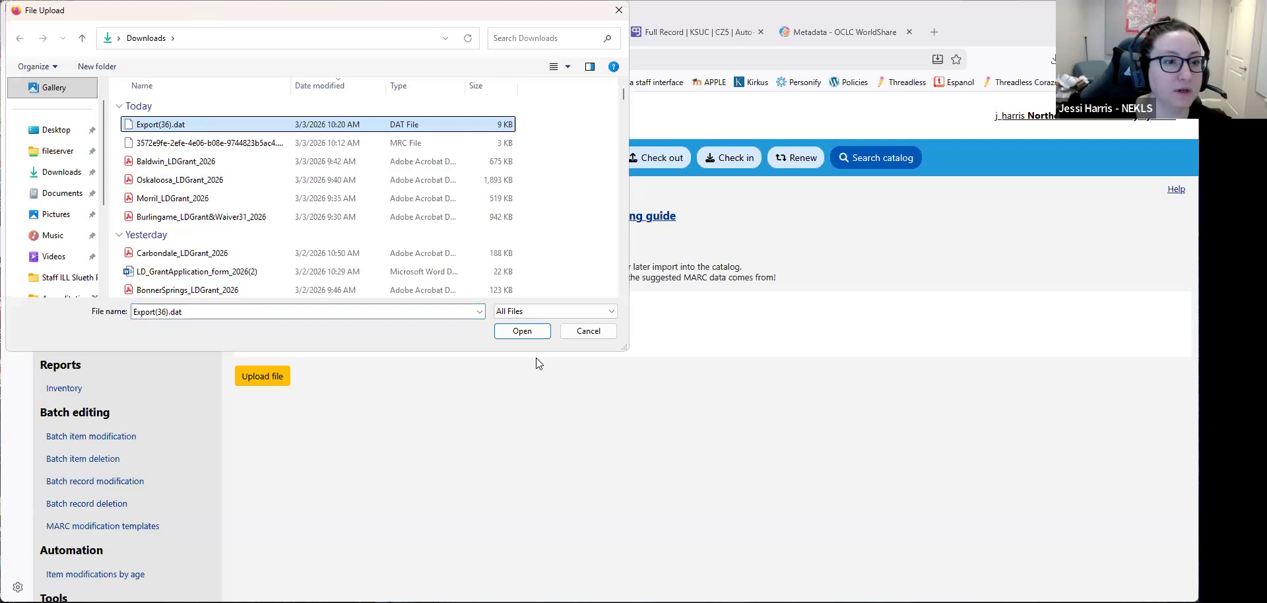
pyautogui.click(532, 337)
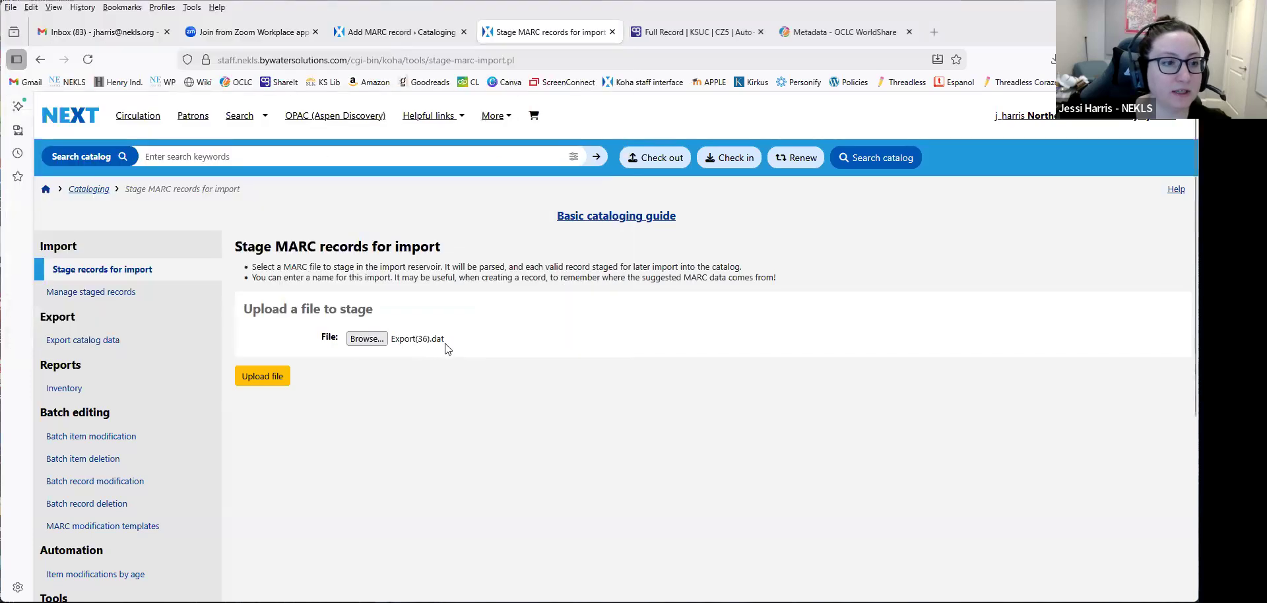
# Upload the chosen MARC file and pre-fill the staging settings with the AAA Standard import profile.
pyautogui.click(264, 374)
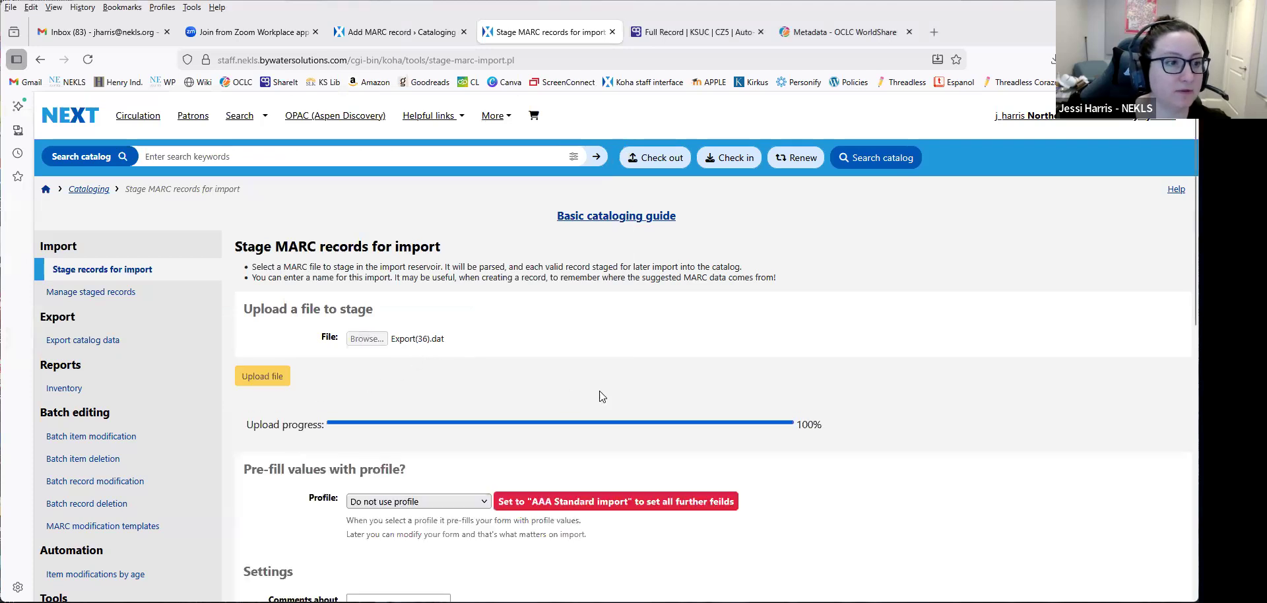
pyautogui.scroll(-2, 778, 443)
pyautogui.scroll(-2, 781, 448)
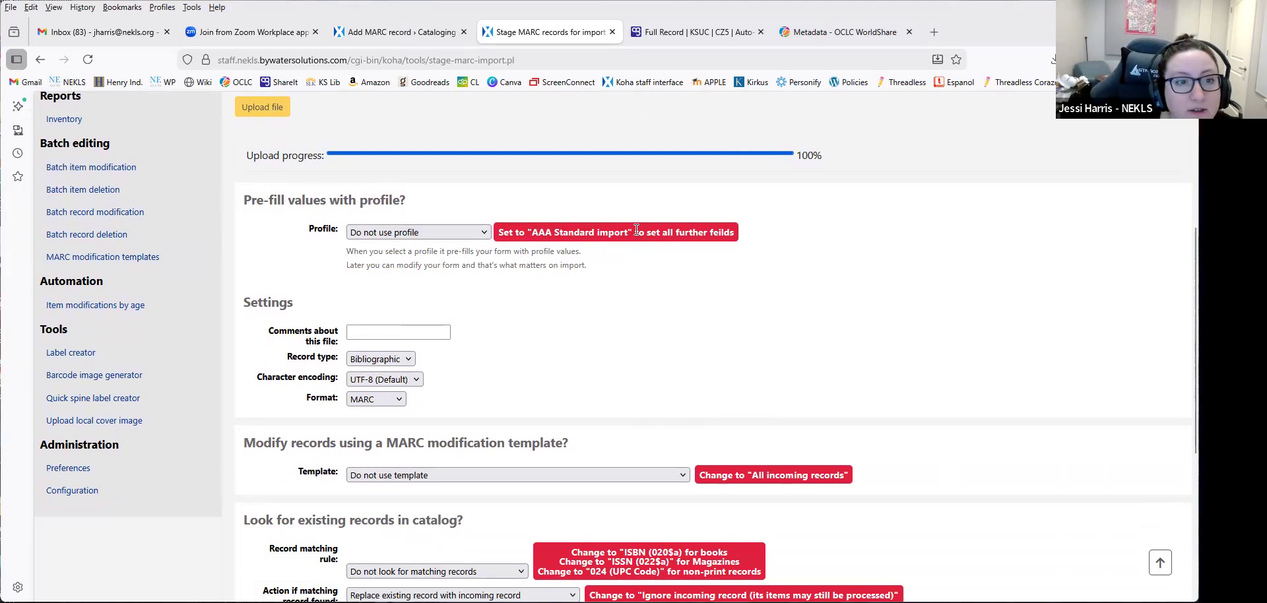
pyautogui.click(487, 230)
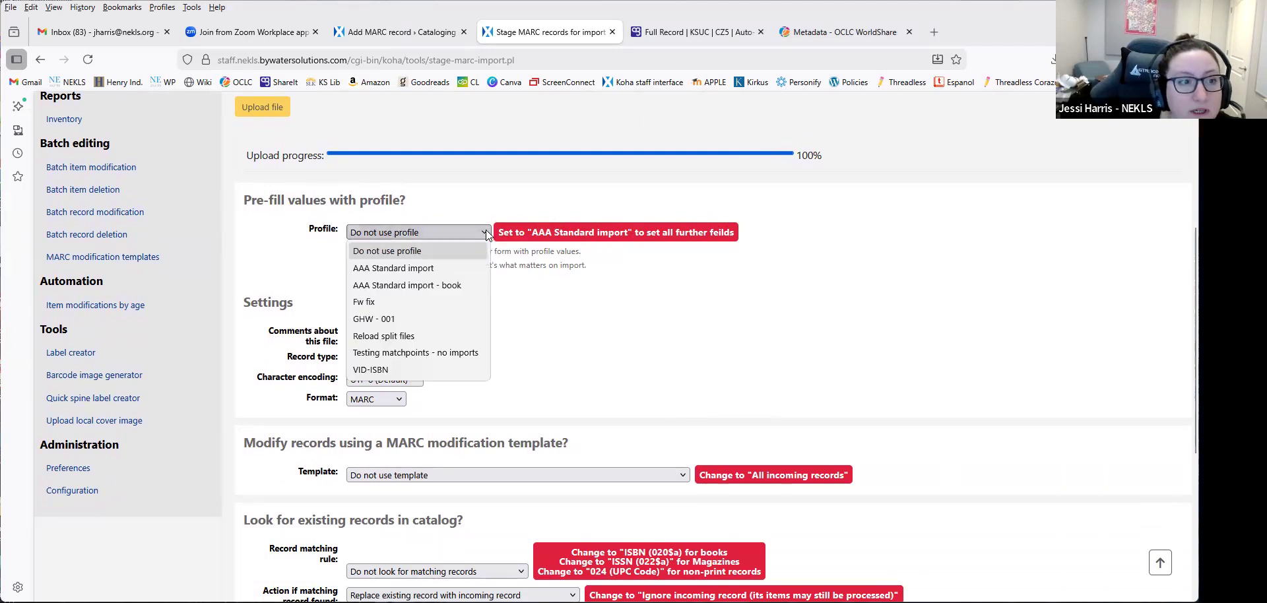
pyautogui.click(468, 269)
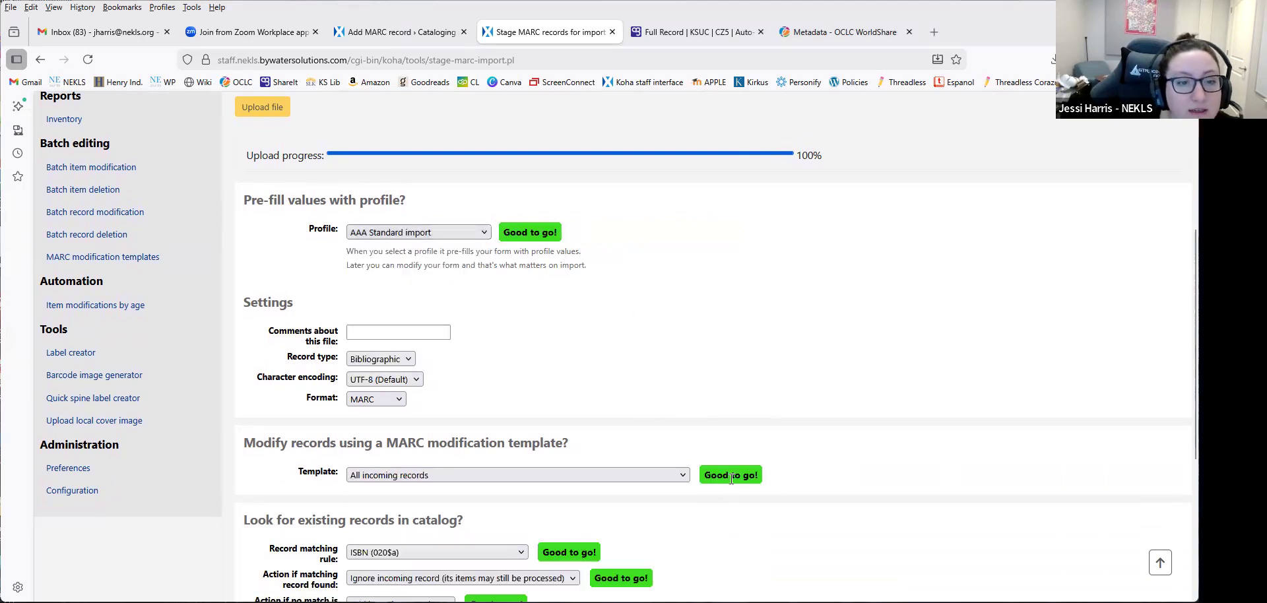
# Check the template, record matching and item settings filled in by the profile, and stage the file for import.
pyautogui.scroll(-3, 625, 512)
pyautogui.scroll(-2, 648, 517)
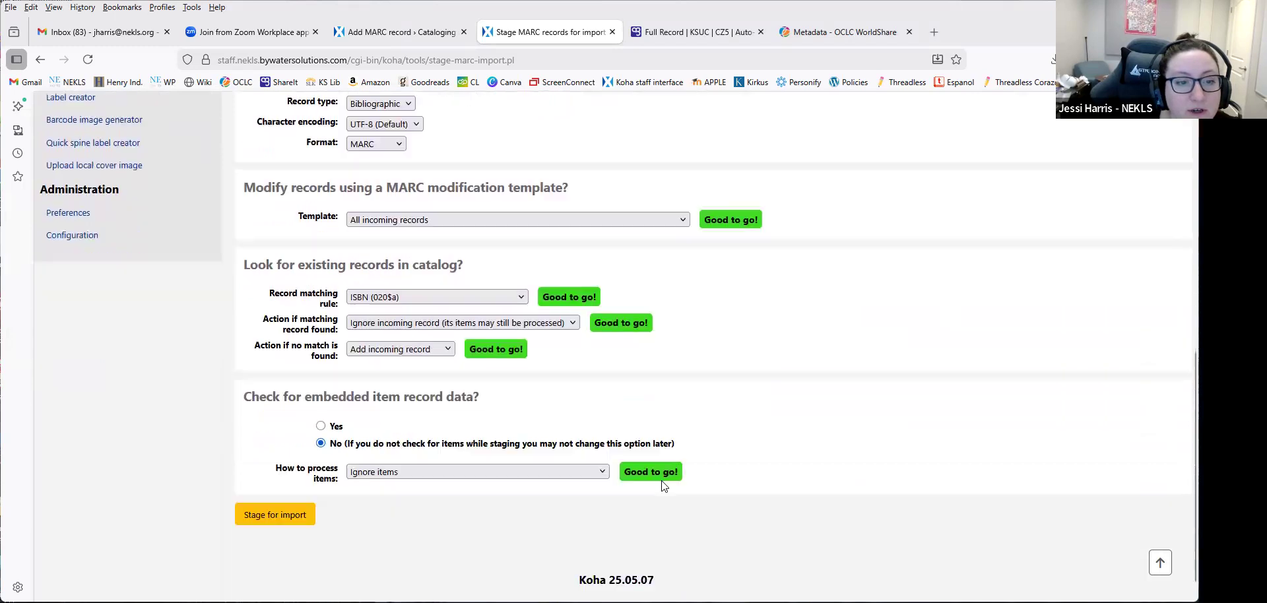
pyautogui.scroll(5, 773, 475)
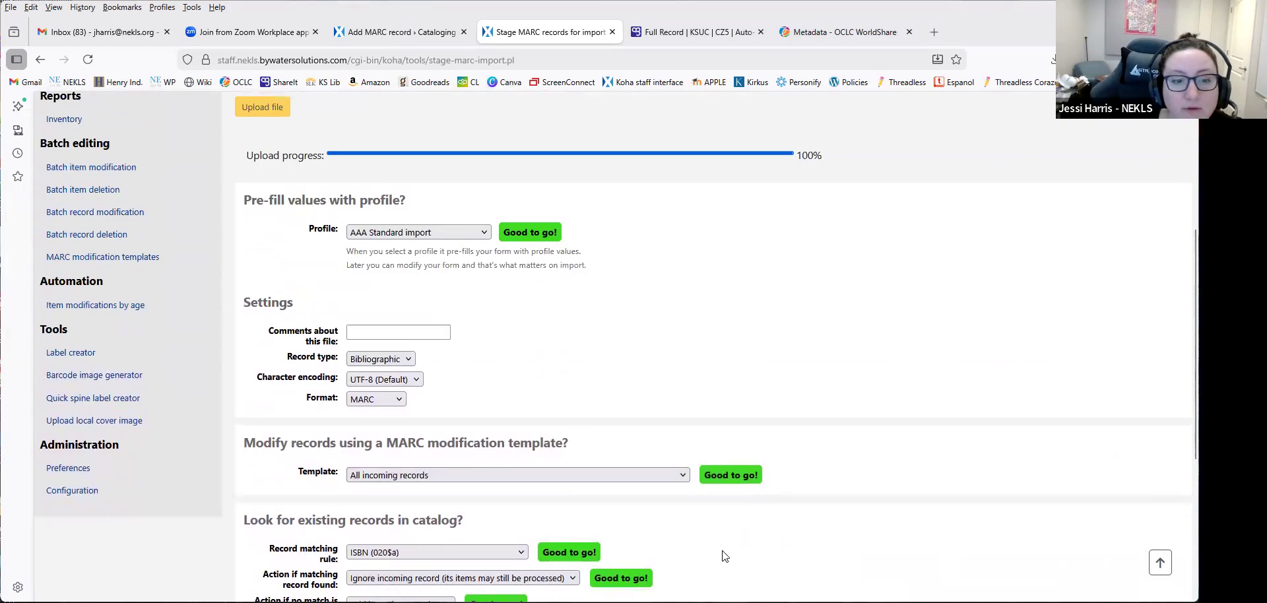
pyautogui.scroll(-3, 660, 495)
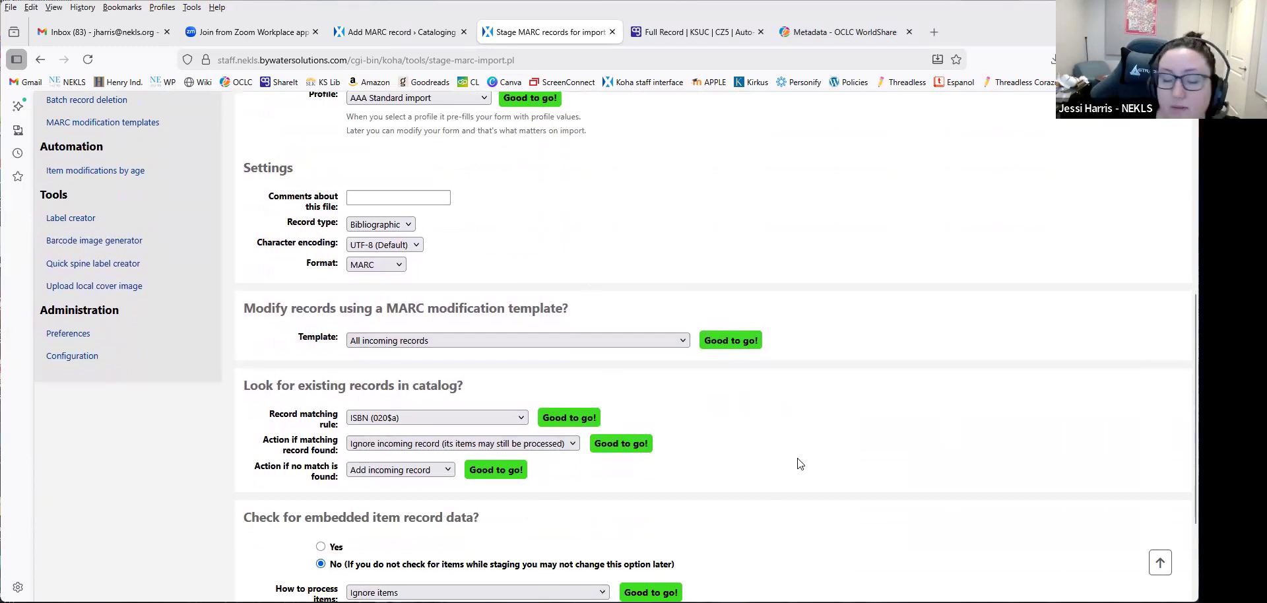
pyautogui.scroll(-3, 795, 466)
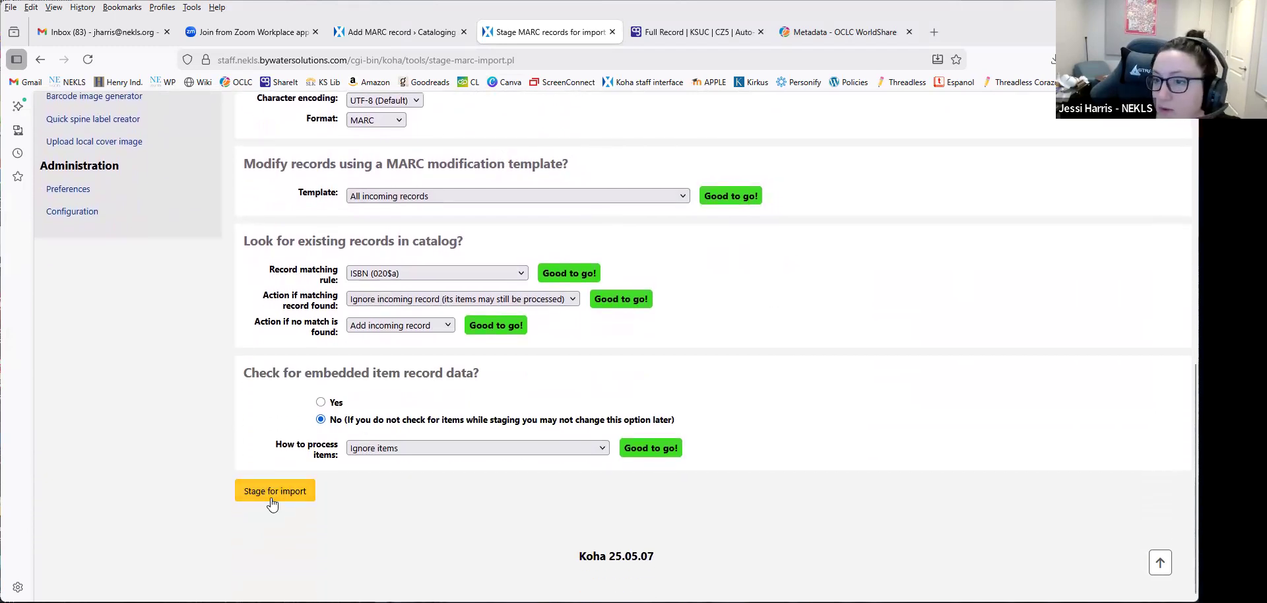
pyautogui.click(272, 501)
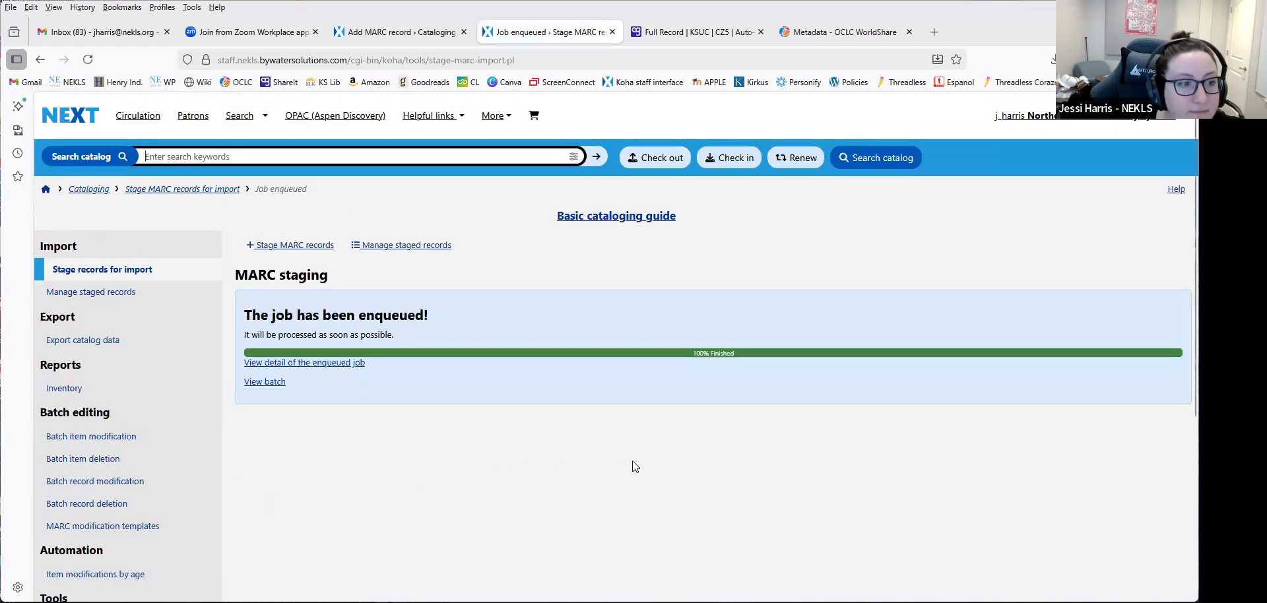
# Open the staged Export36.dat batch and import it into the catalog.
pyautogui.click(275, 388)
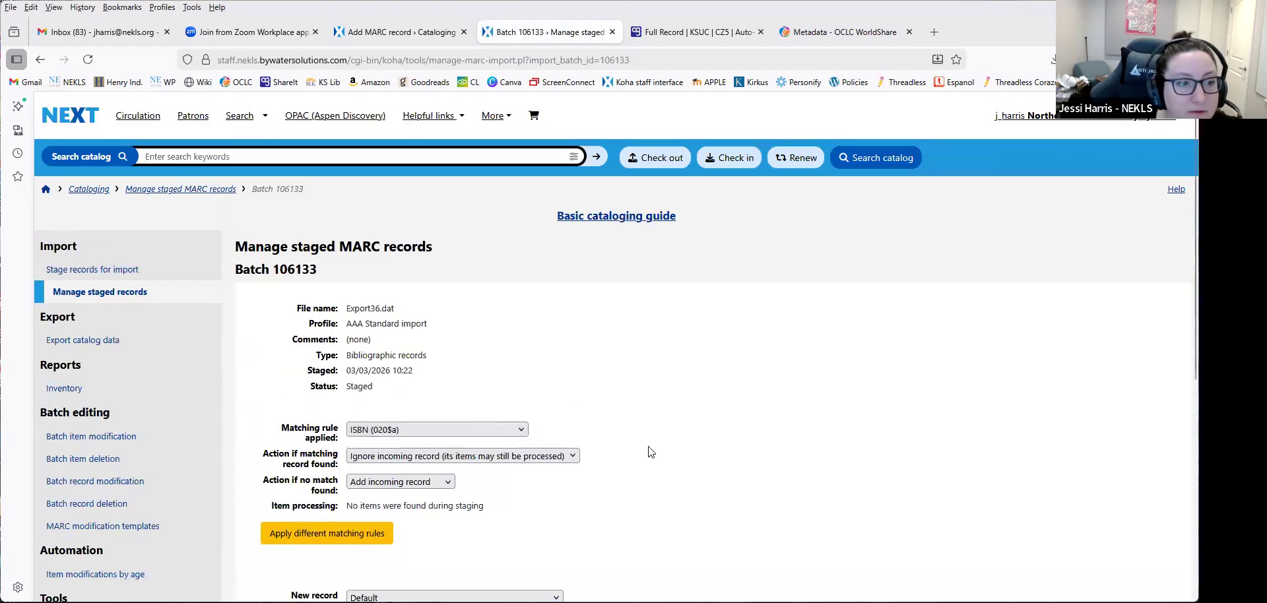
pyautogui.scroll(-2, 651, 446)
pyautogui.scroll(-3, 736, 414)
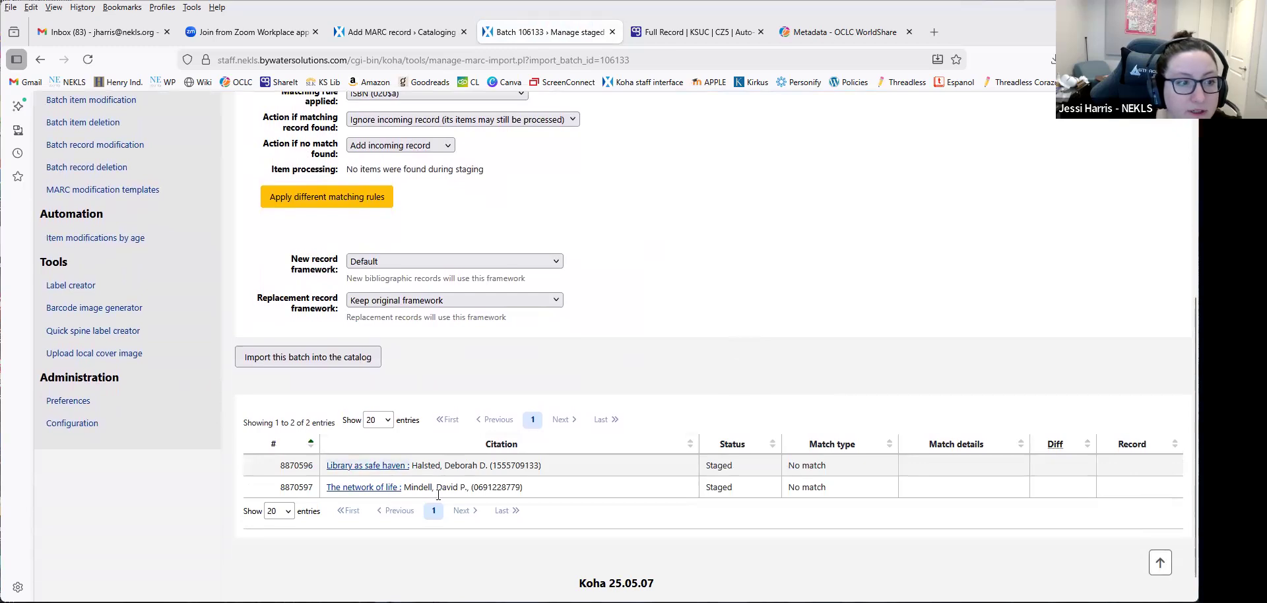
pyautogui.click(361, 361)
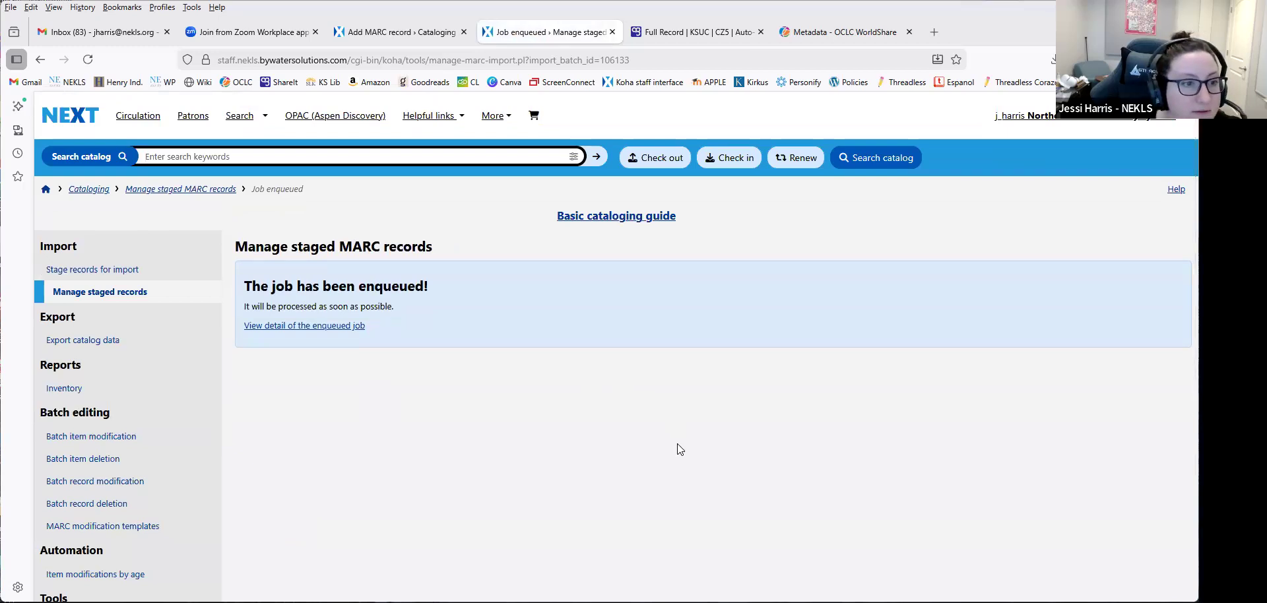
# Reopen the Export36.dat batch from the staged records list and open both of its records for editing in separate tabs.
pyautogui.scroll(-4, 677, 447)
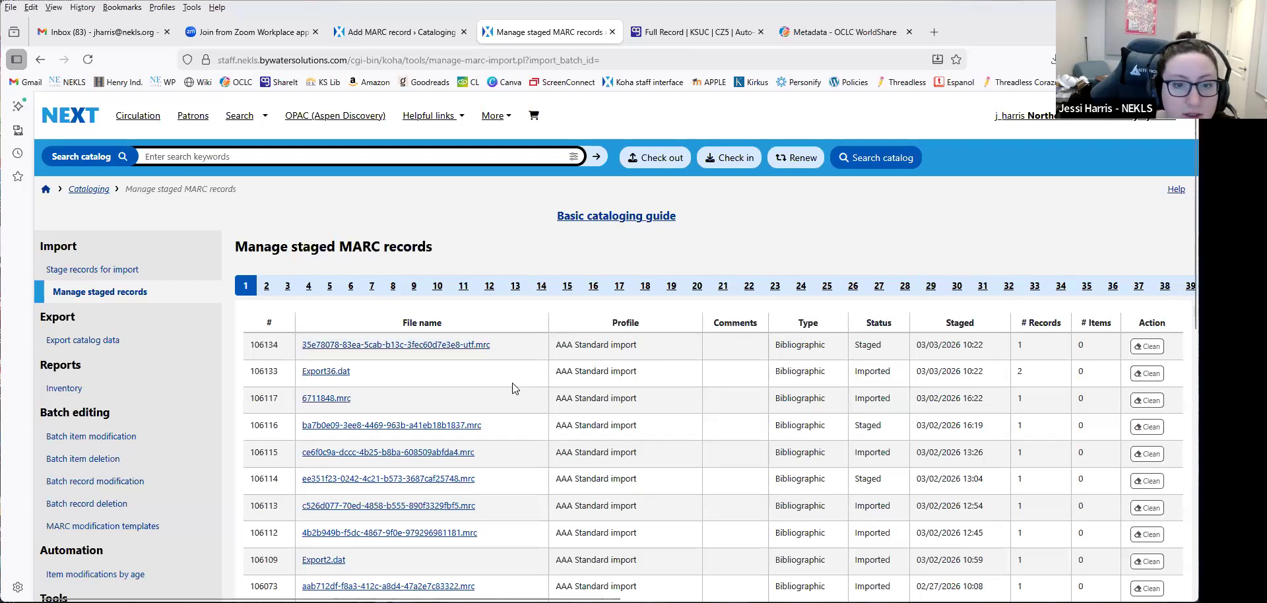
pyautogui.click(337, 375)
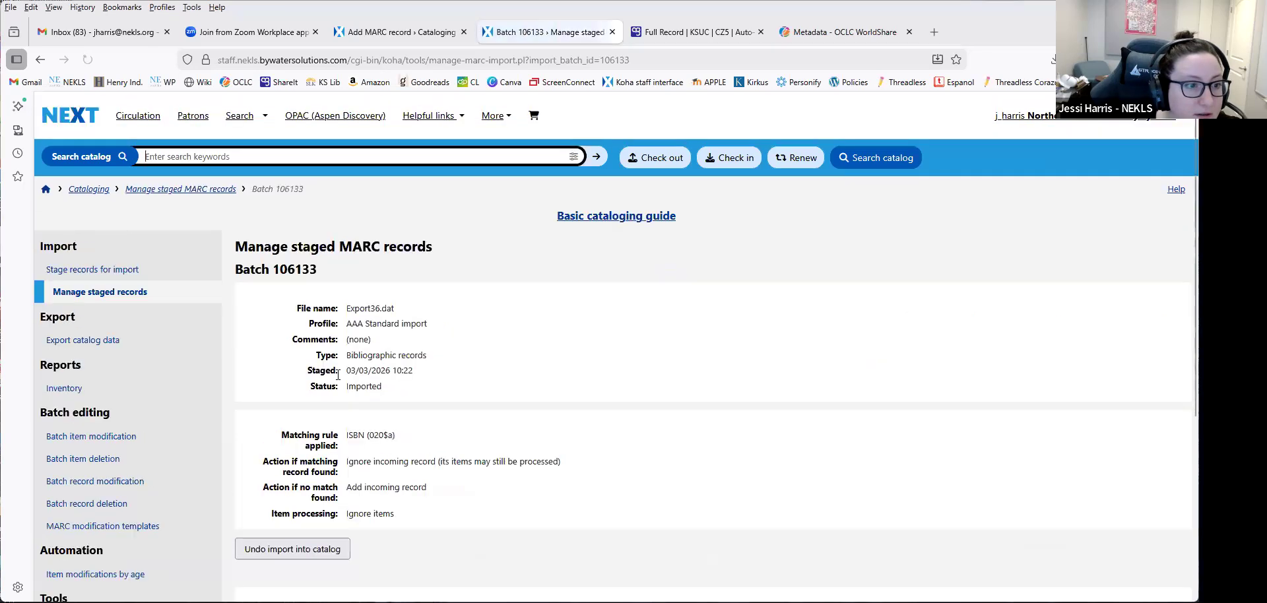
pyautogui.scroll(-5, 415, 396)
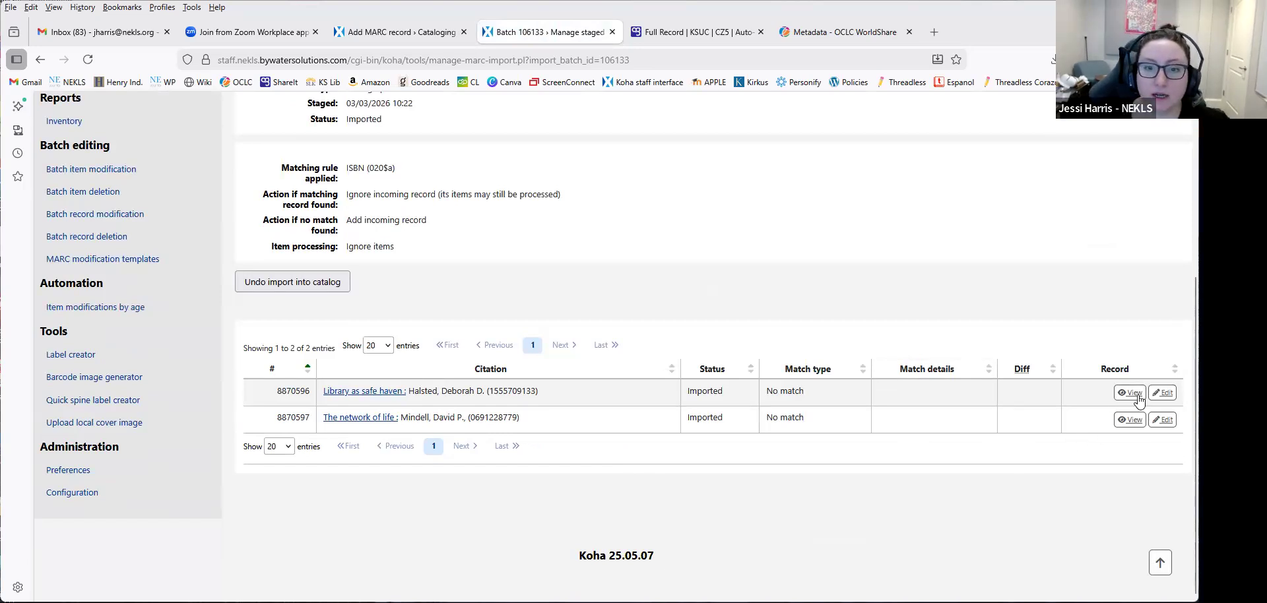
pyautogui.rightClick(1160, 397)
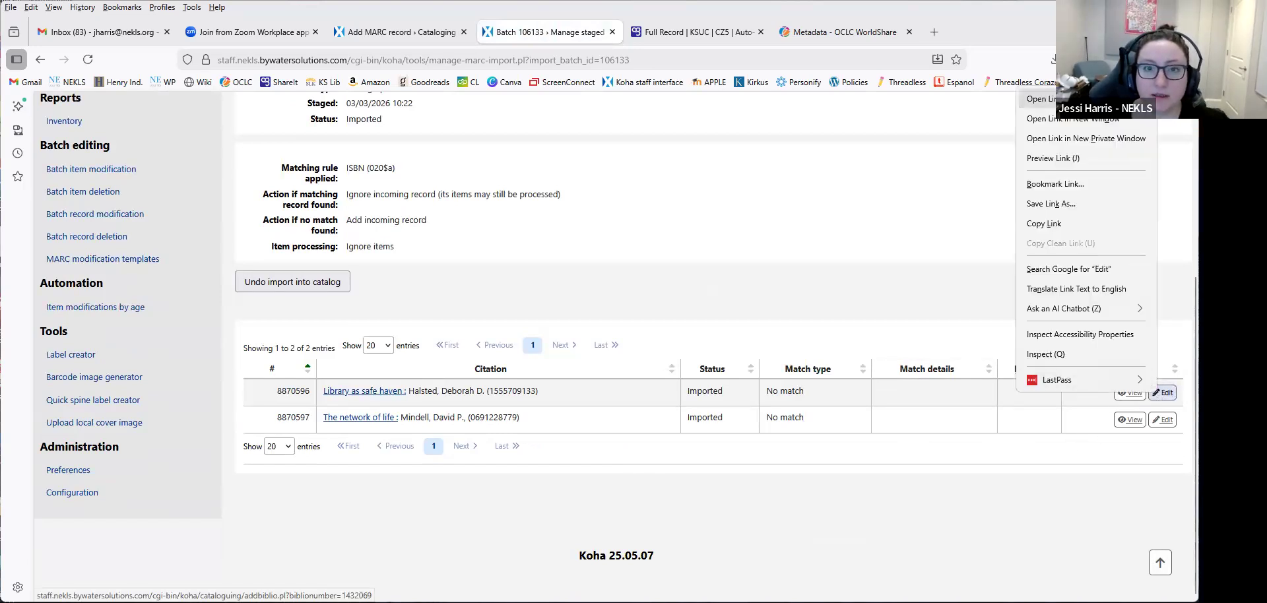
pyautogui.click(1083, 99)
pyautogui.rightClick(1160, 420)
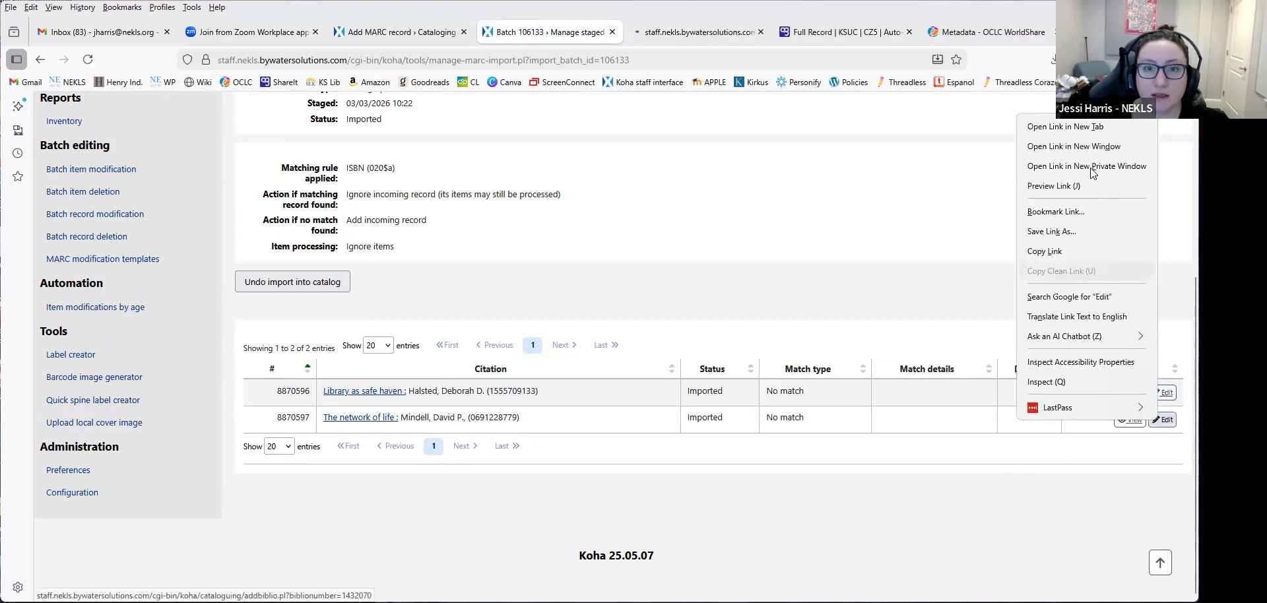
pyautogui.click(1087, 127)
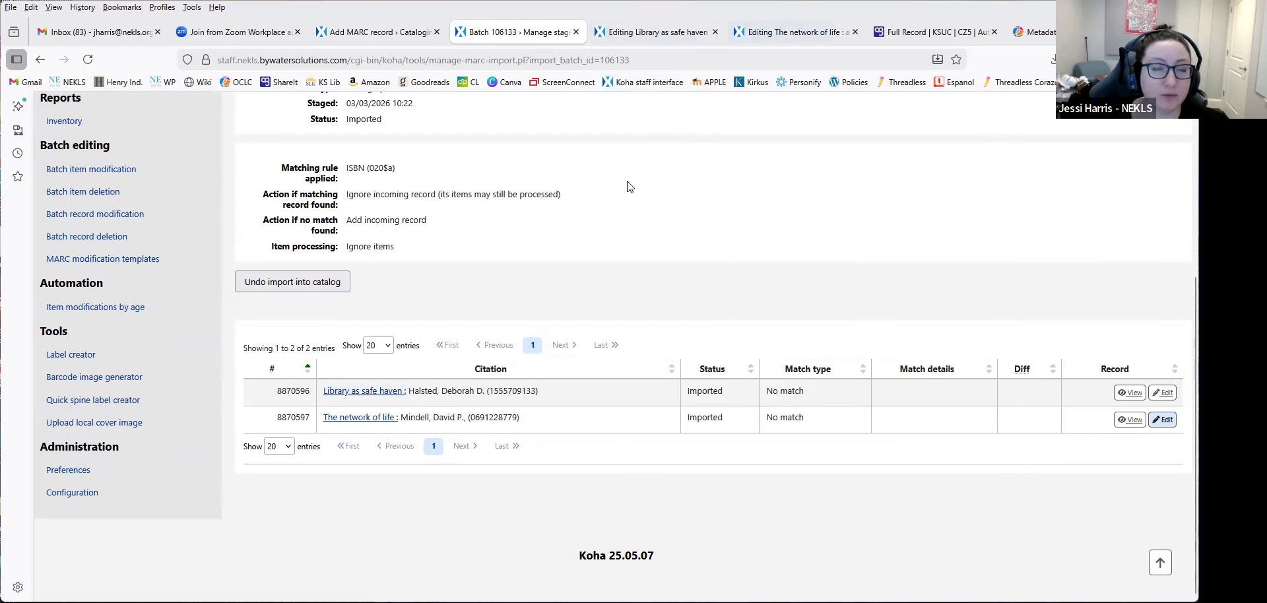
# Look over the open editors for The network of life, Library as safe haven and the Z39.50 record.
pyautogui.click(644, 44)
pyautogui.hotkey('ctrl', 'Tab')
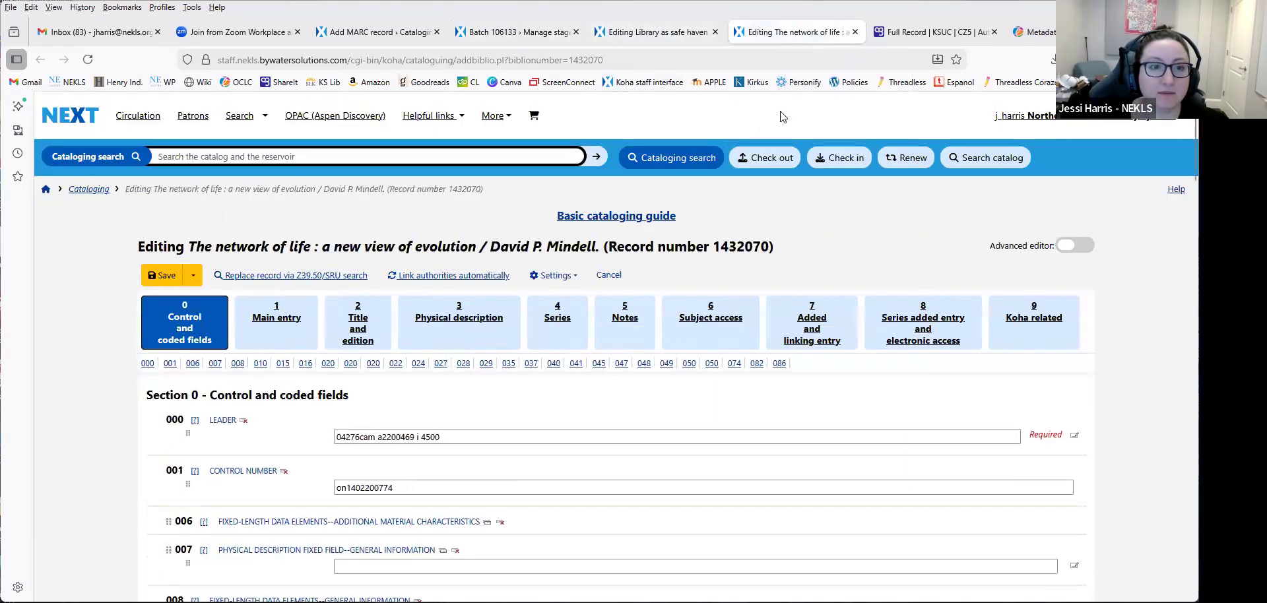
pyautogui.click(683, 39)
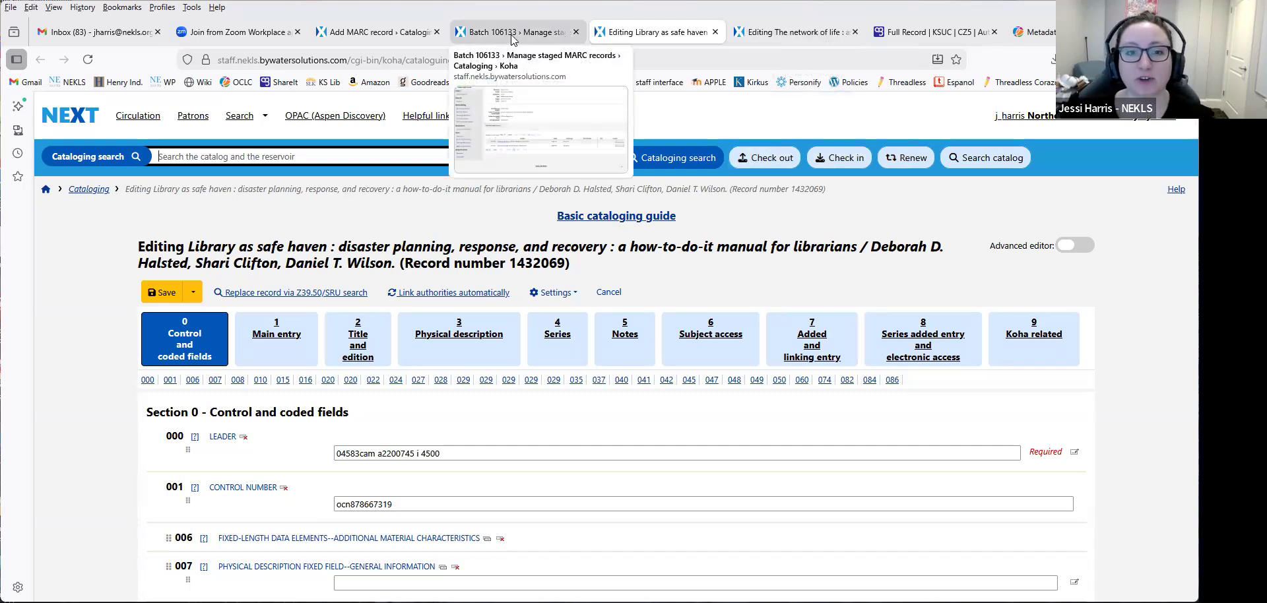
pyautogui.click(392, 36)
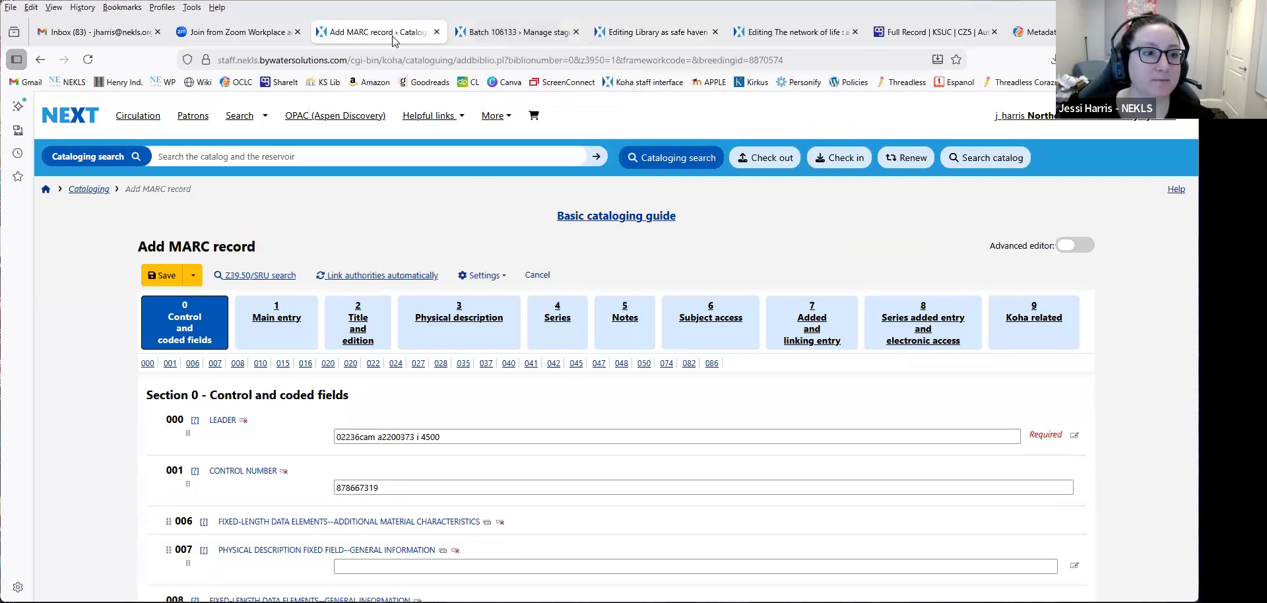
pyautogui.click(526, 33)
pyautogui.click(652, 32)
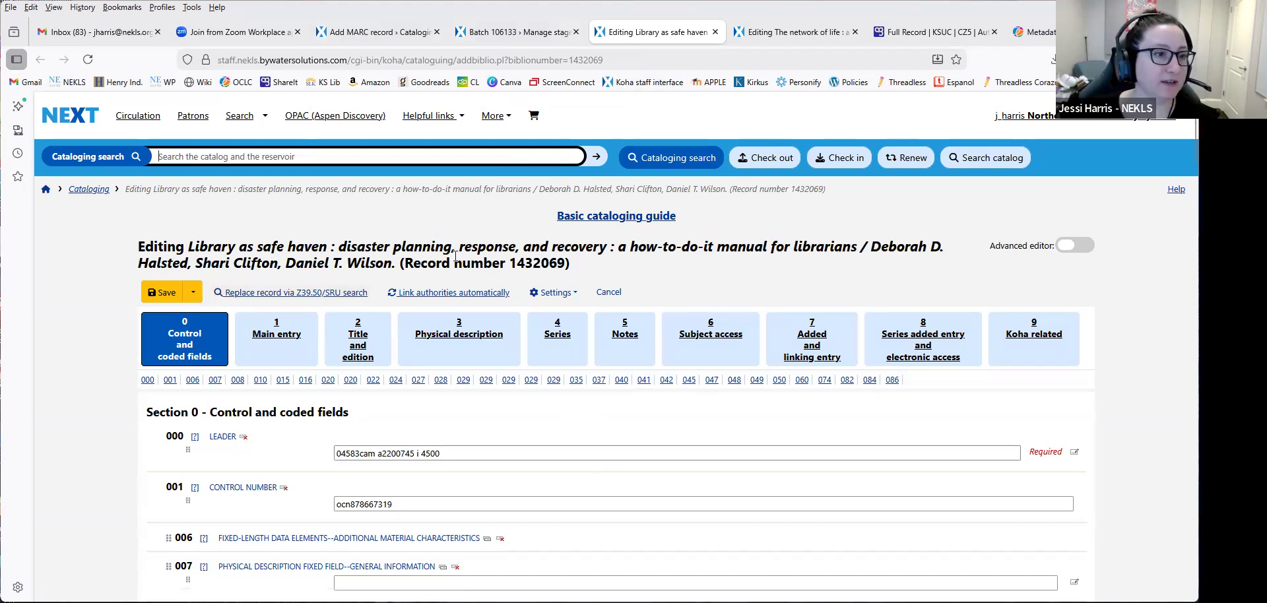
pyautogui.scroll(-10, 455, 258)
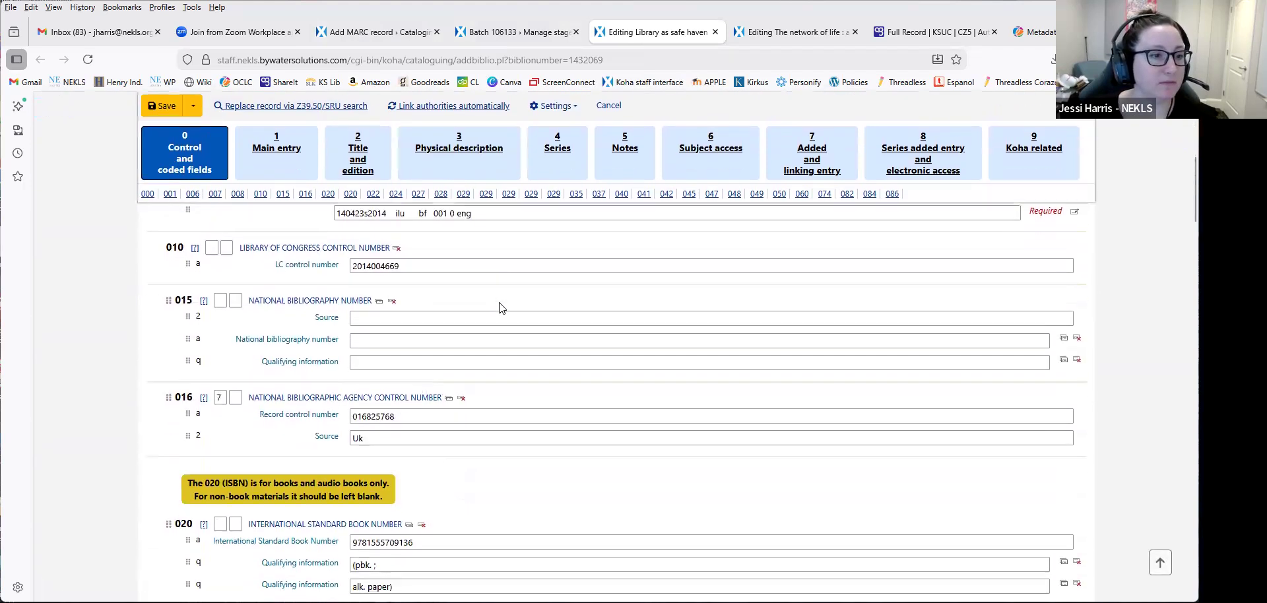
pyautogui.scroll(-5, 499, 308)
pyautogui.scroll(8, 501, 309)
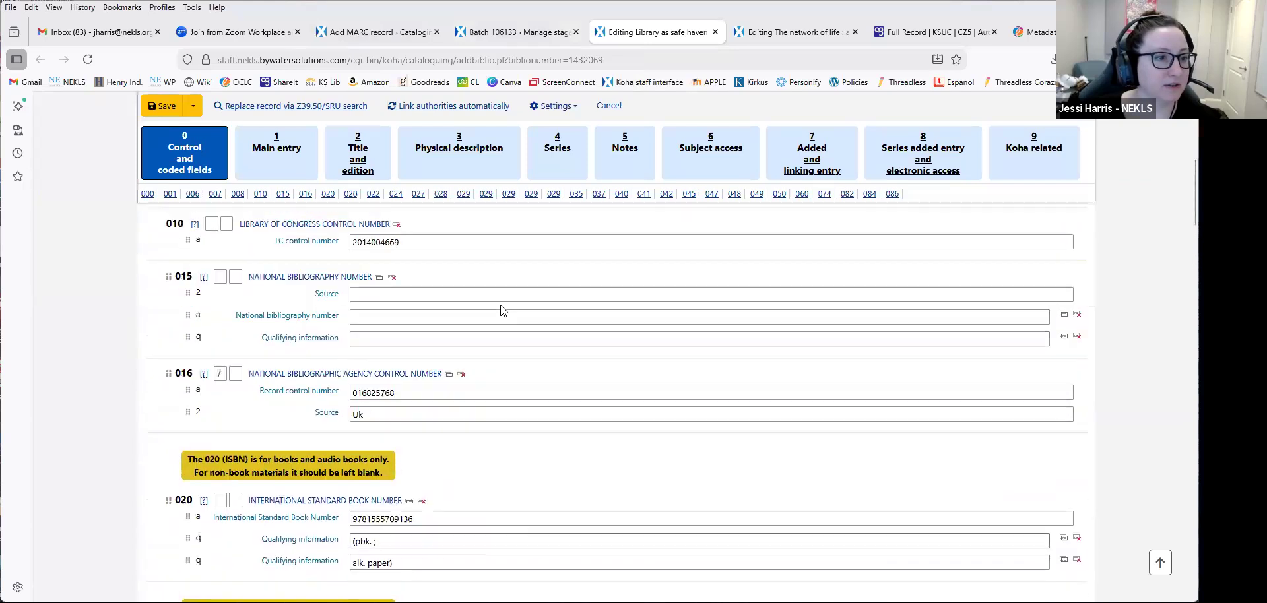
pyautogui.scroll(3, 501, 310)
pyautogui.scroll(-5, 506, 316)
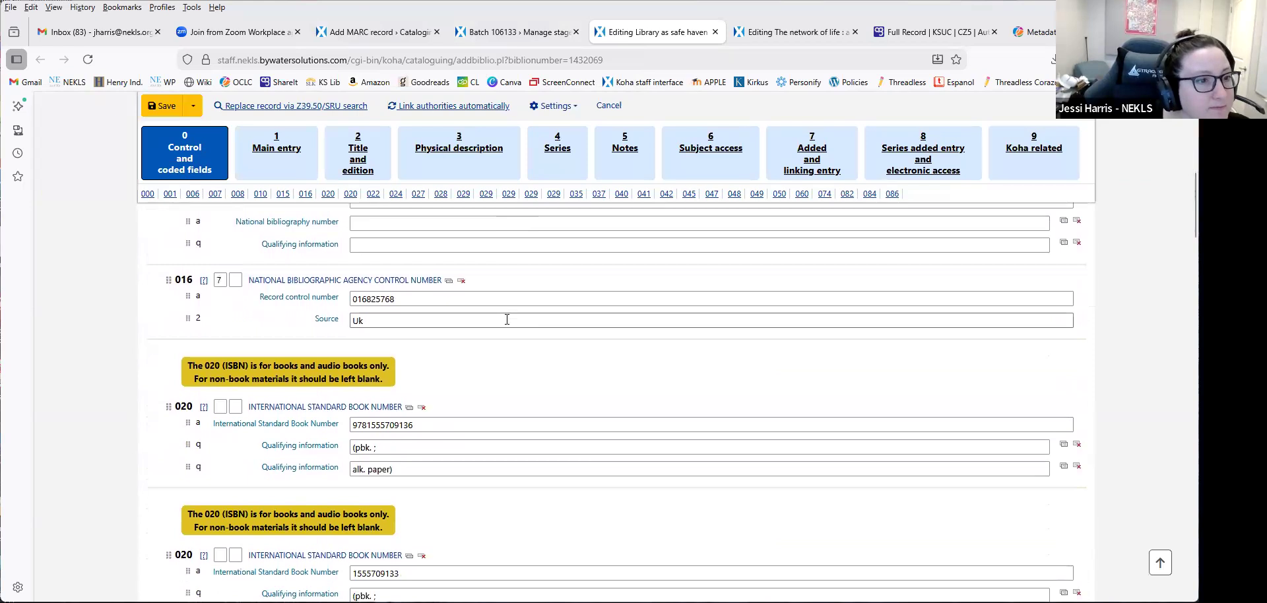
pyautogui.scroll(-3, 507, 319)
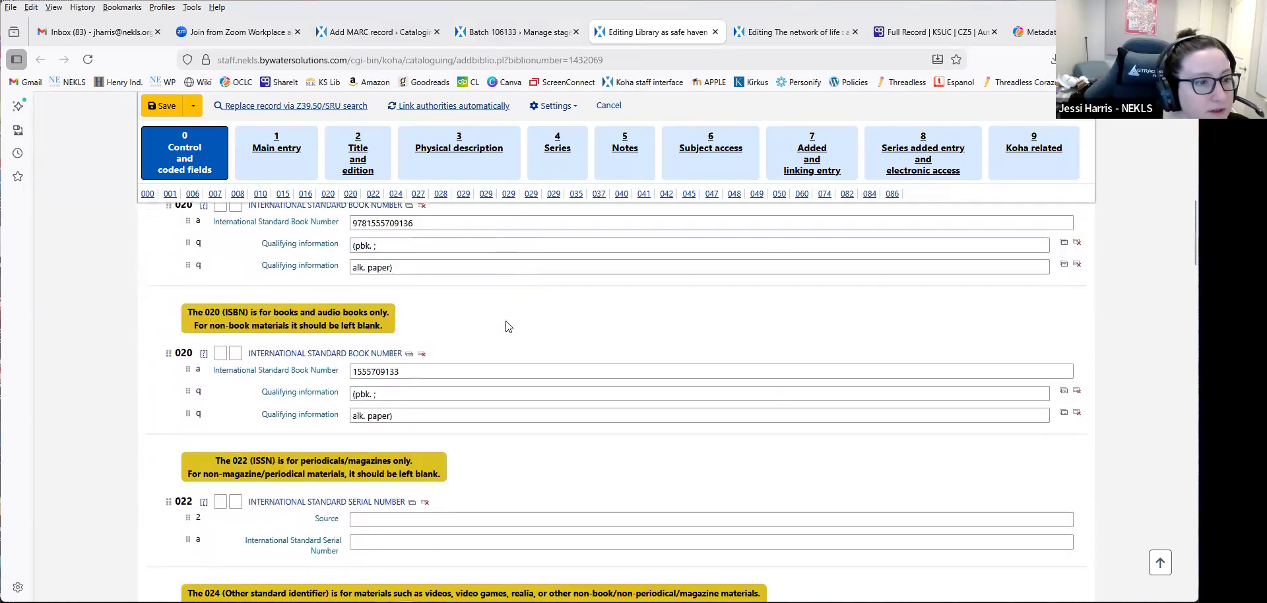
pyautogui.scroll(2, 518, 371)
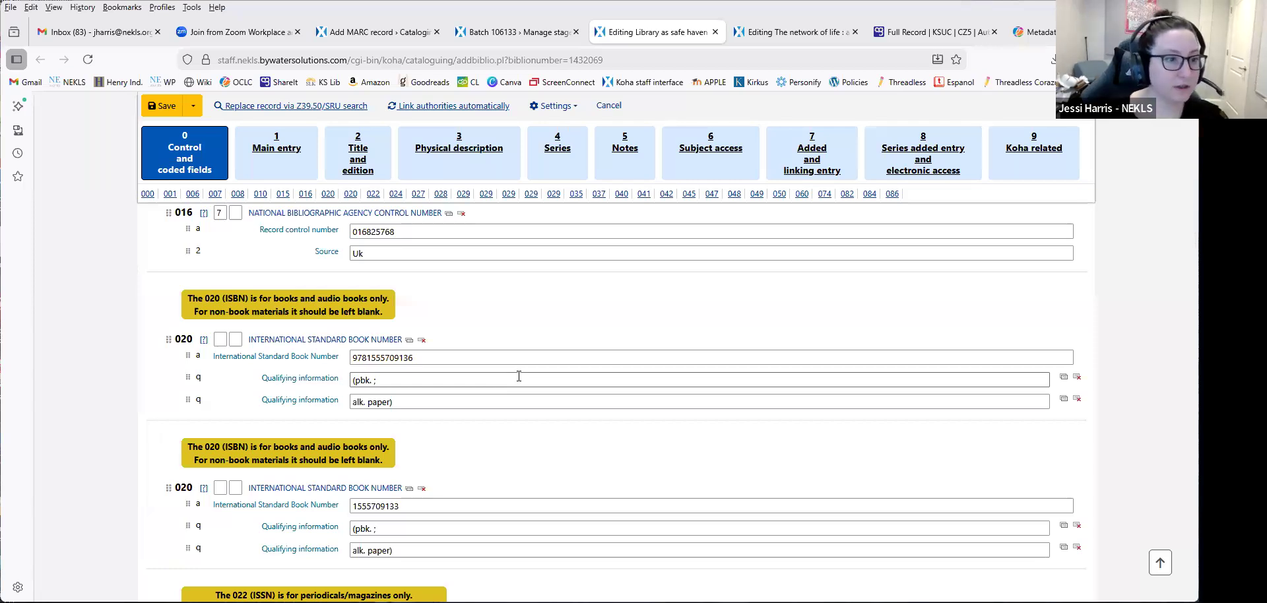
pyautogui.click(423, 489)
pyautogui.scroll(2, 433, 458)
pyautogui.scroll(-3, 416, 330)
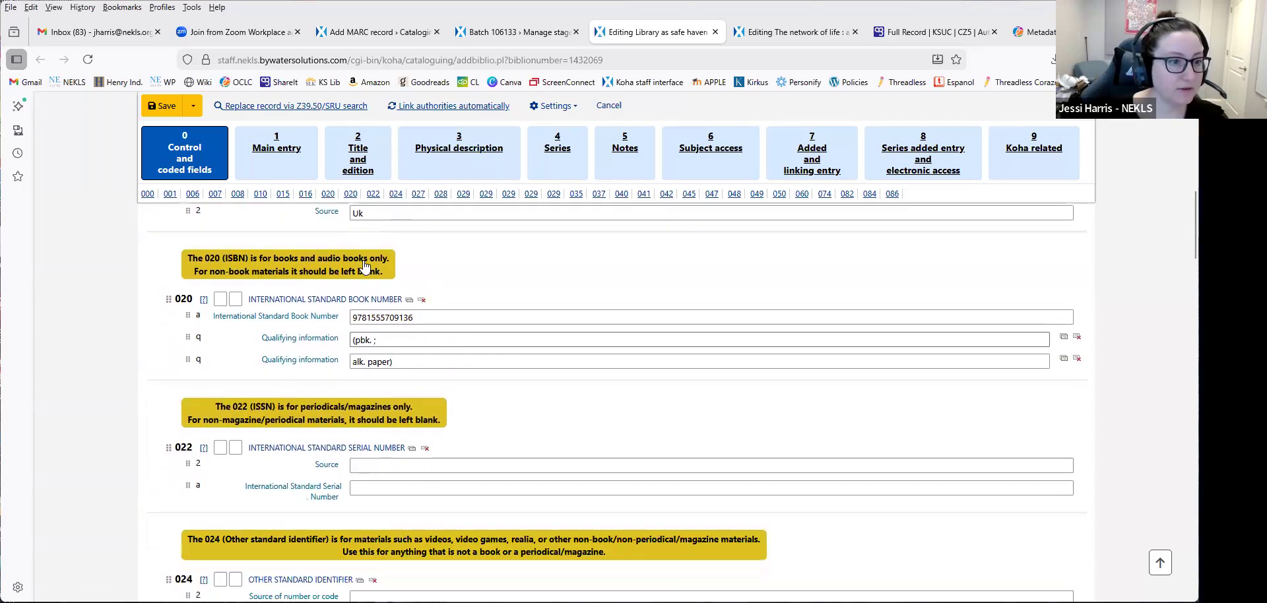
# Review the coded fields, main entry, title and edition, physical description, series and notes sections of the Library as safe haven record.
pyautogui.scroll(-5, 469, 402)
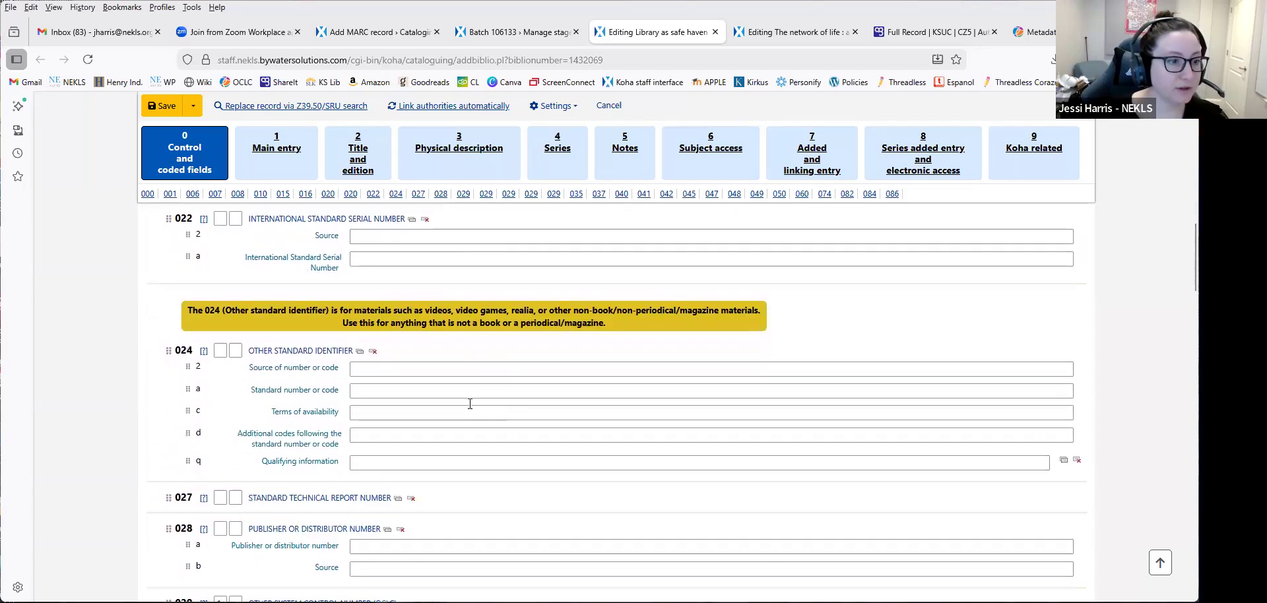
pyautogui.scroll(-15, 469, 410)
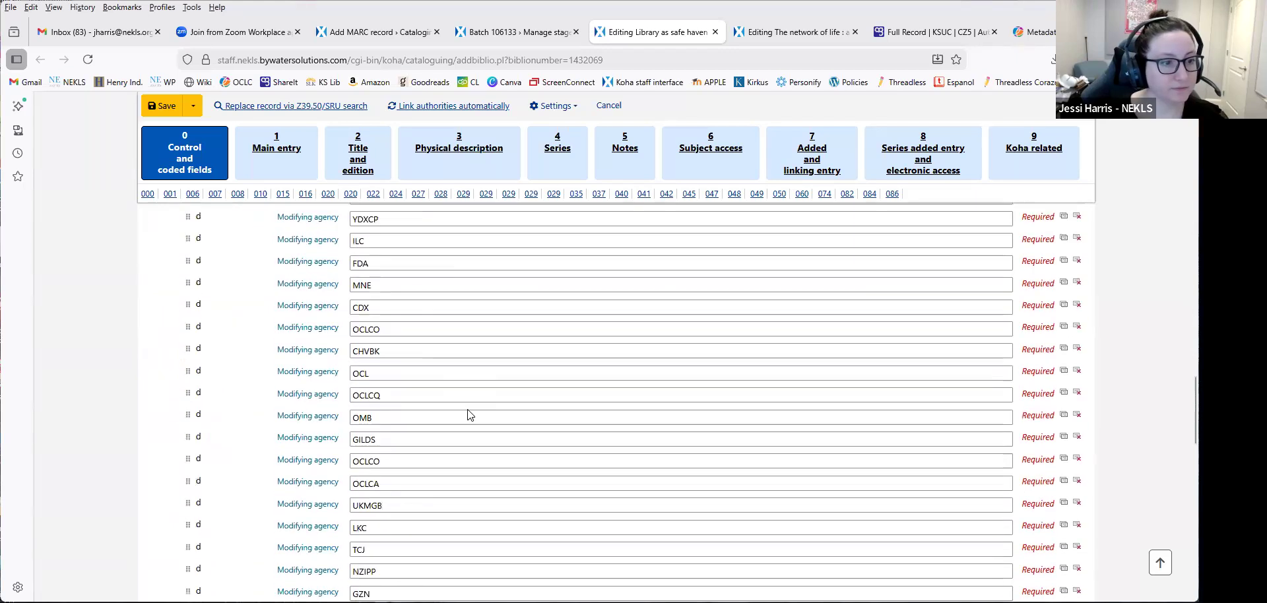
pyautogui.scroll(-15, 469, 411)
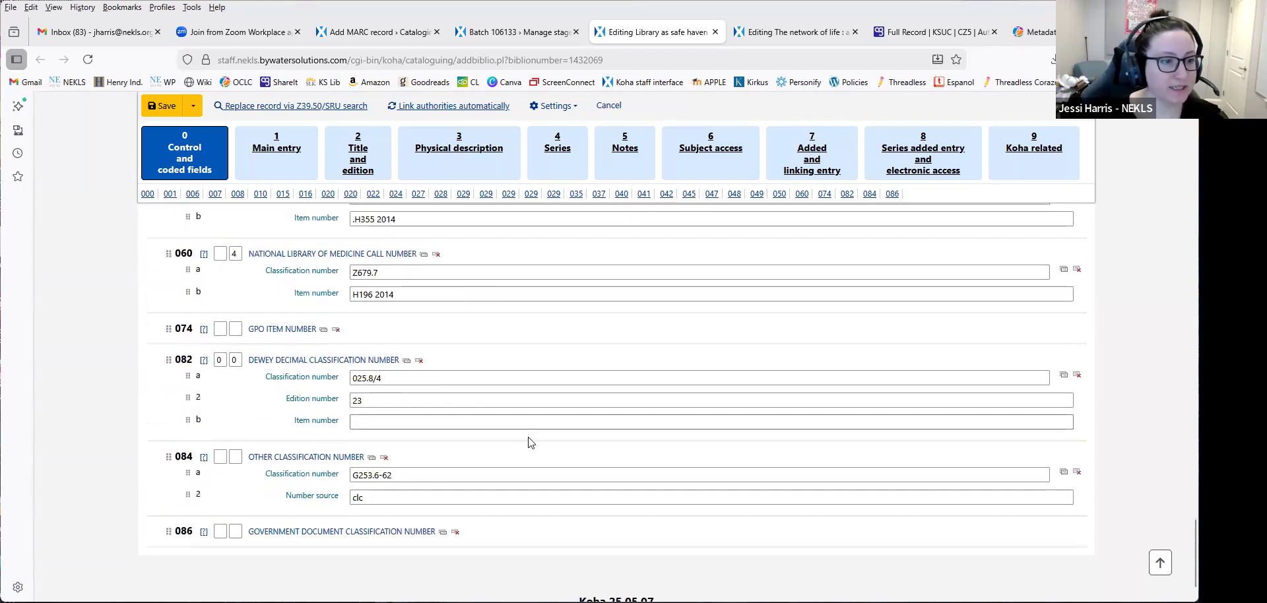
pyautogui.click(285, 156)
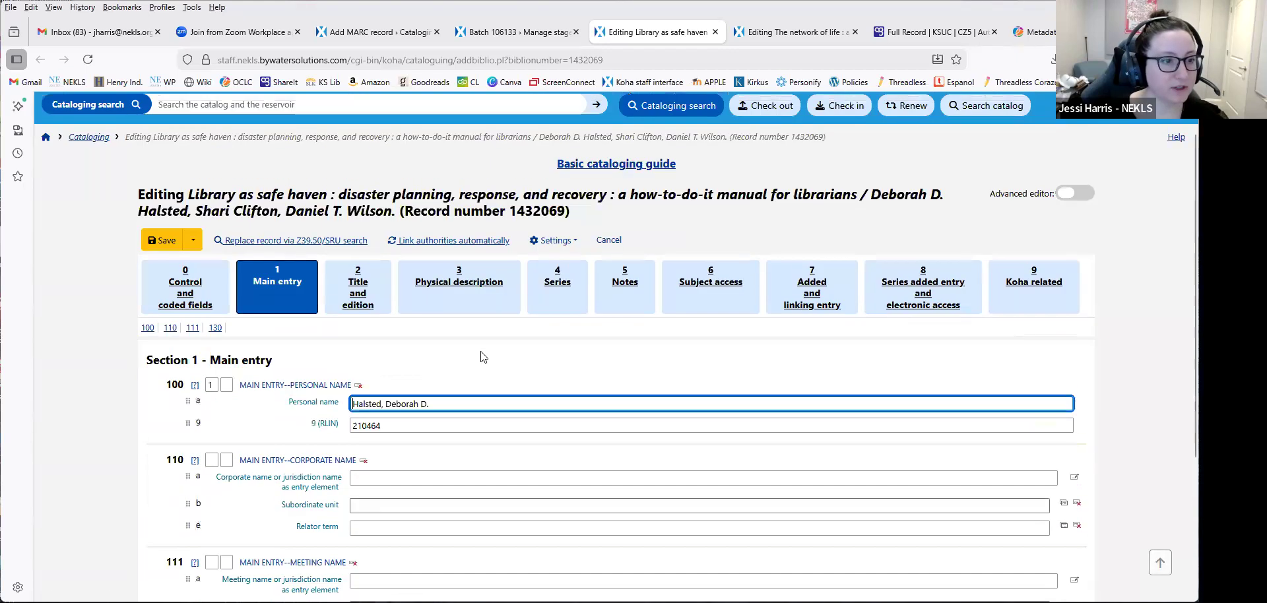
pyautogui.click(372, 295)
pyautogui.scroll(-10, 429, 359)
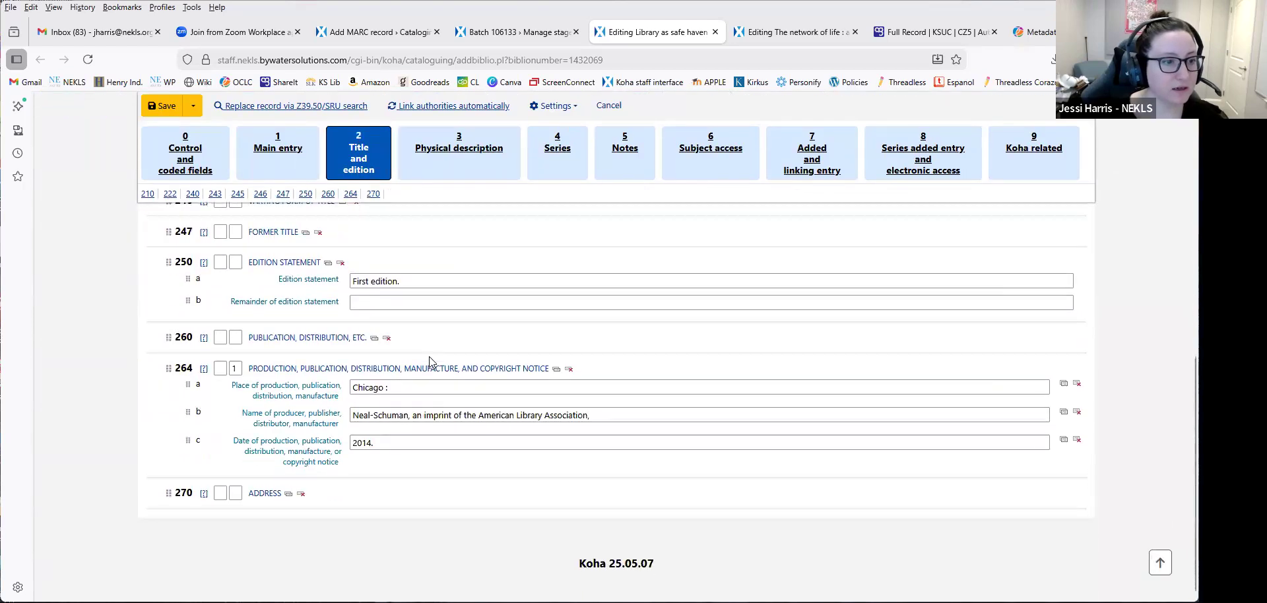
pyautogui.click(434, 167)
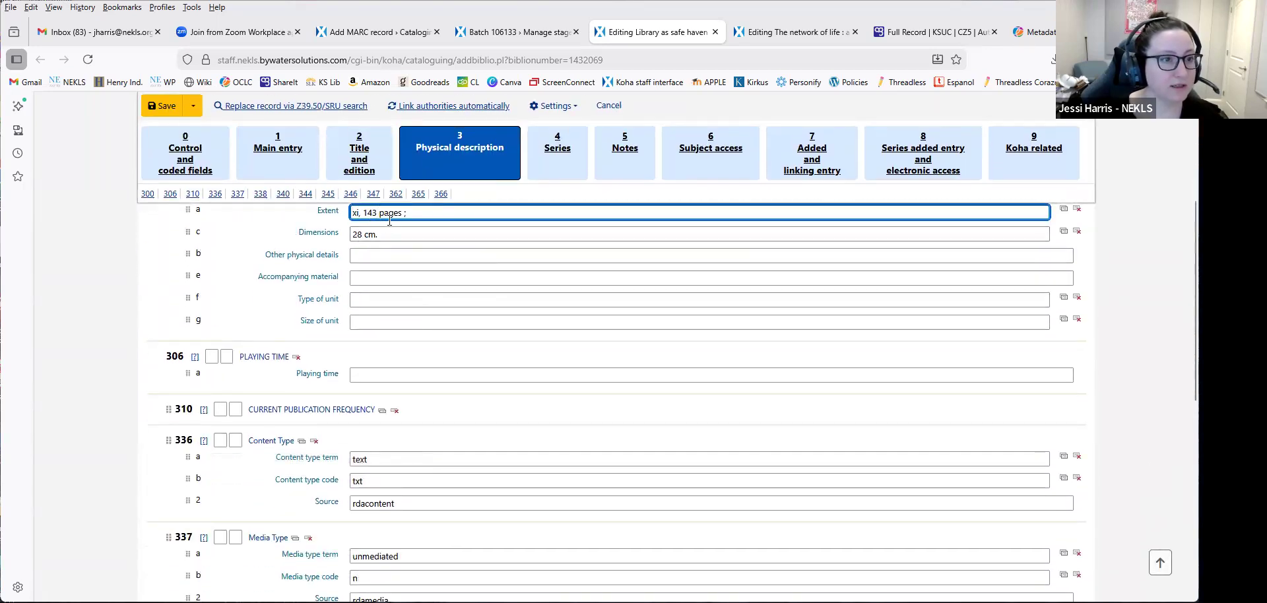
pyautogui.scroll(-5, 433, 290)
pyautogui.scroll(-3, 489, 331)
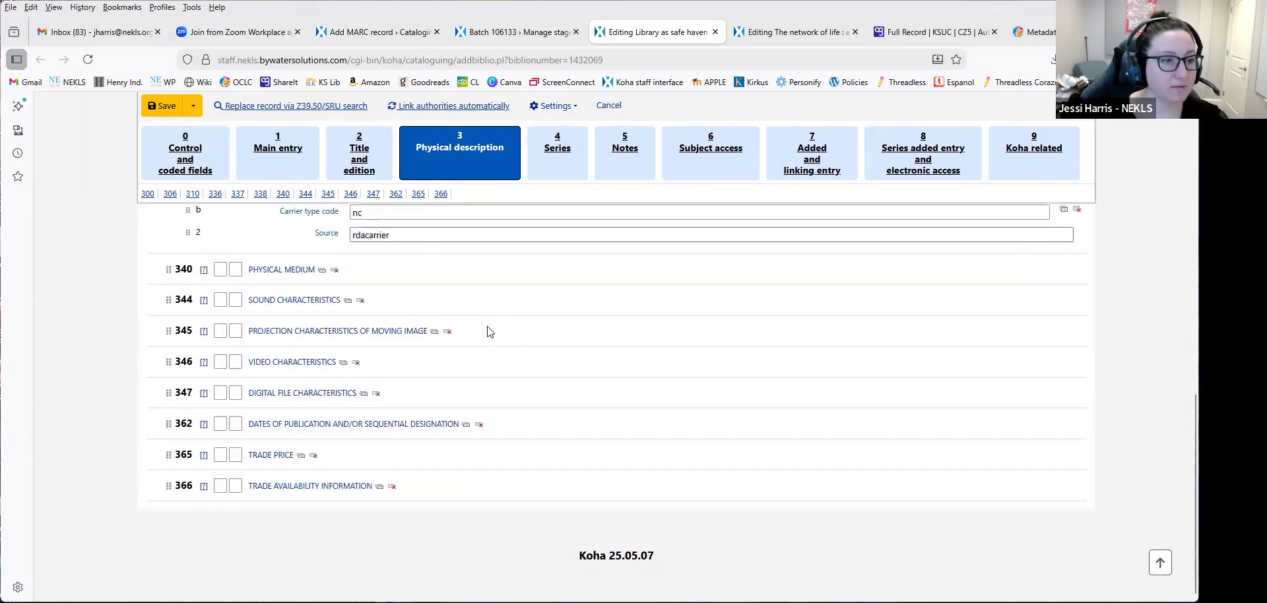
pyautogui.click(545, 148)
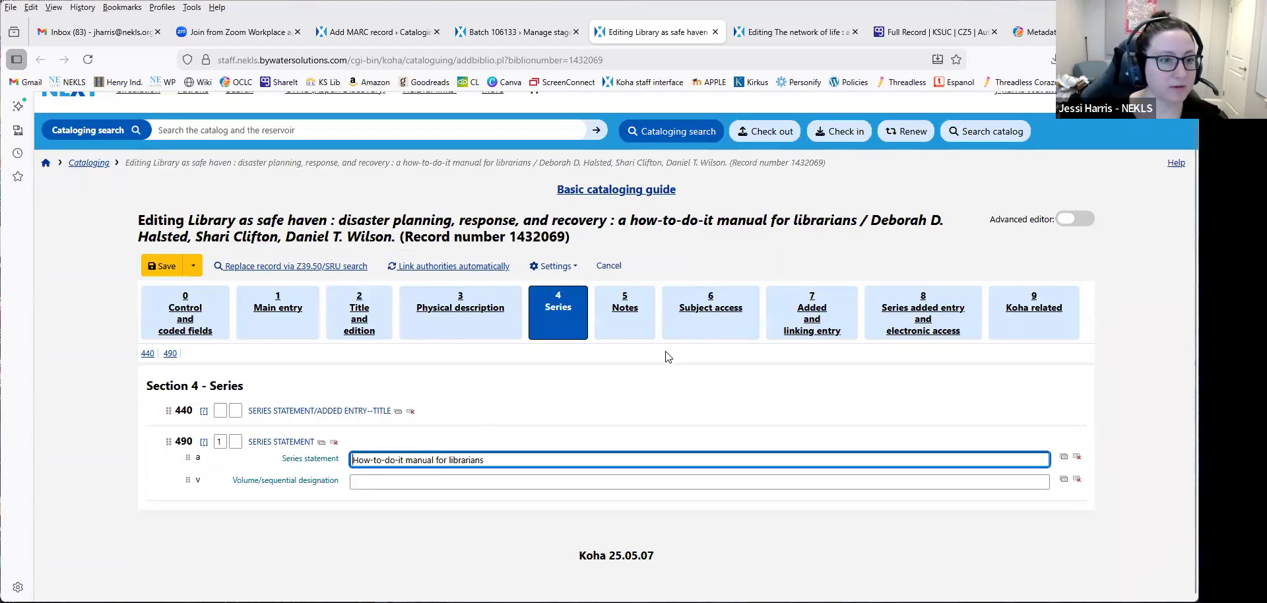
pyautogui.click(625, 310)
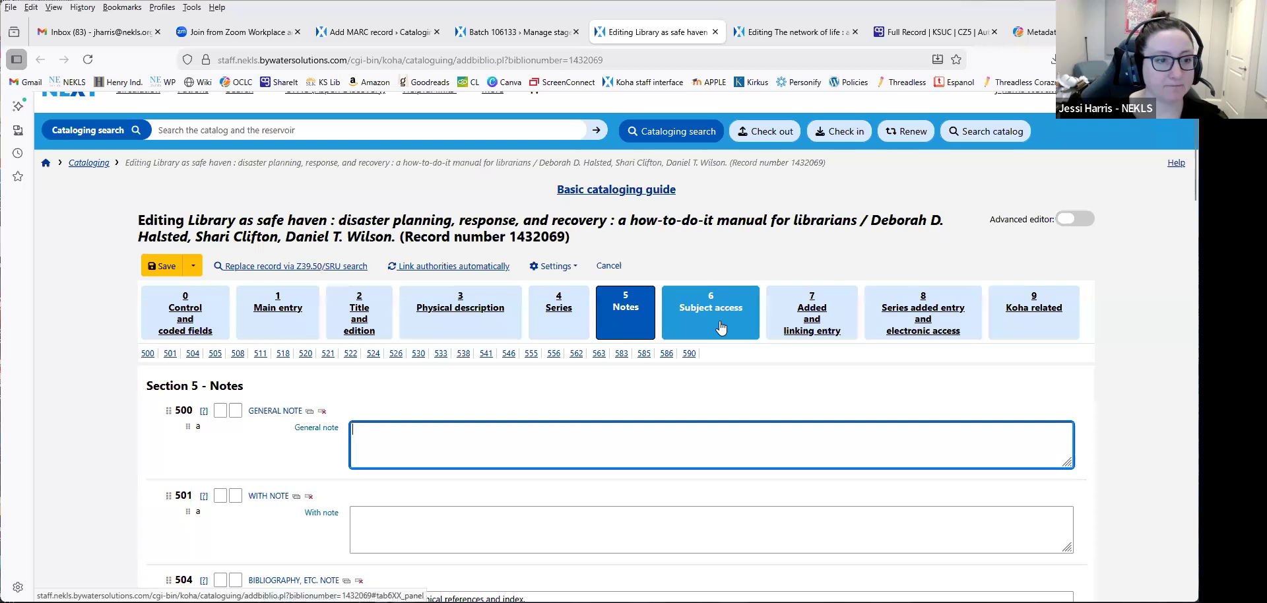
# Delete the French 650 subject field Bibliothèques, Planification, Guides, manuels, etc. from the record's subject access section.
pyautogui.click(721, 328)
pyautogui.scroll(-10, 729, 357)
pyautogui.scroll(-10, 733, 374)
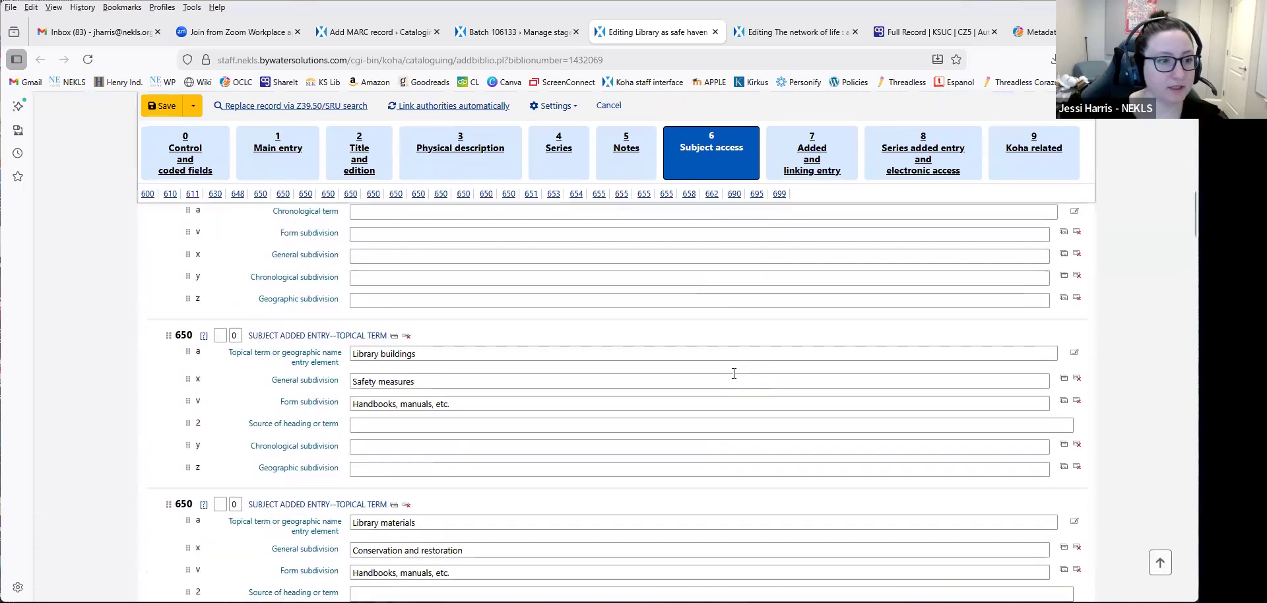
pyautogui.scroll(-4, 433, 275)
pyautogui.scroll(-5, 406, 374)
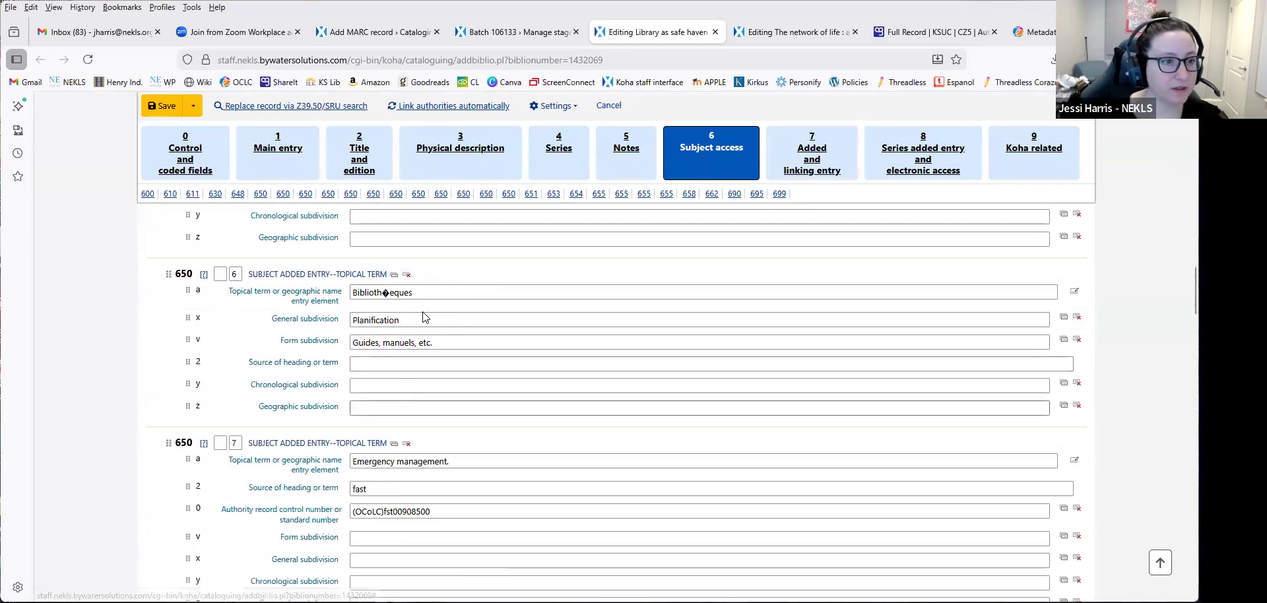
pyautogui.click(406, 274)
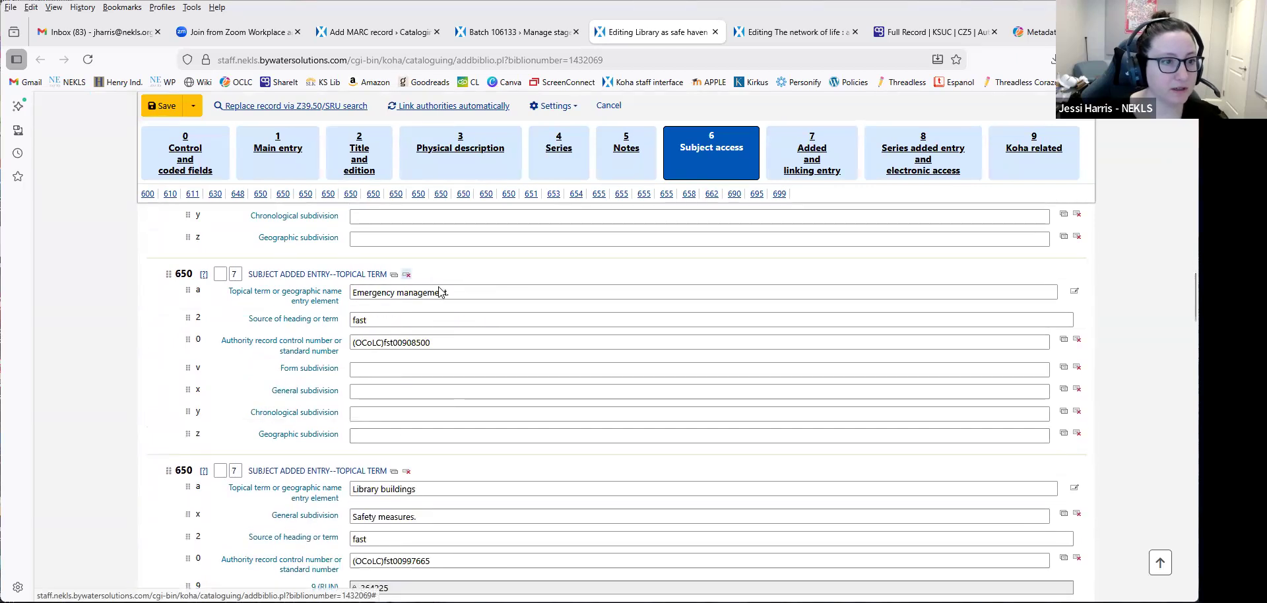
# Delete the German 650 subject fields Katastrophenschutz and Krisenmanagement, sourced from gnd.
pyautogui.scroll(-9, 487, 336)
pyautogui.scroll(-6, 489, 347)
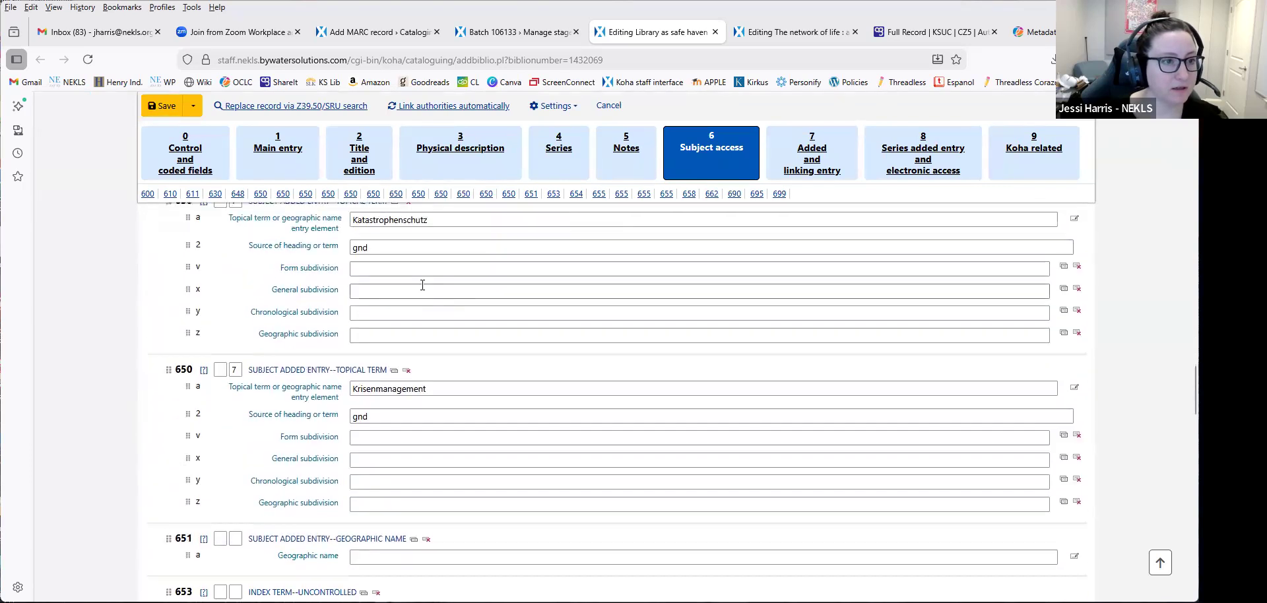
pyautogui.scroll(1, 422, 285)
pyautogui.scroll(-5, 449, 297)
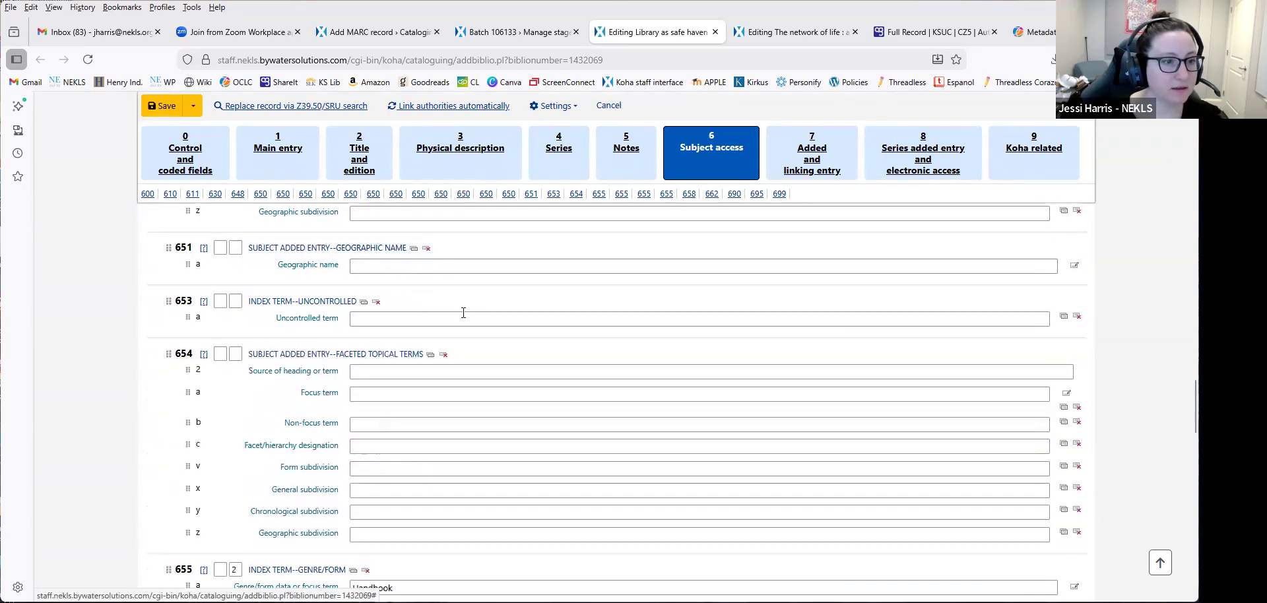
# Delete the French 655 genre/form field Guides et manuels, sourced from rvmgf.
pyautogui.scroll(-10, 463, 313)
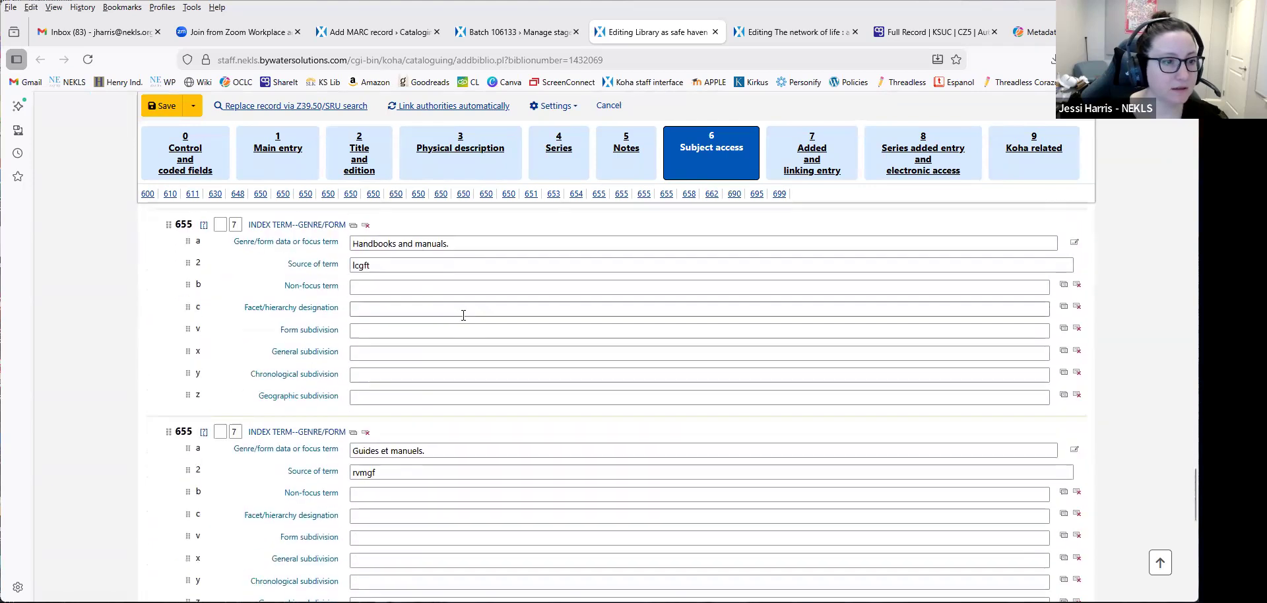
pyautogui.scroll(-1, 464, 315)
pyautogui.scroll(2, 419, 360)
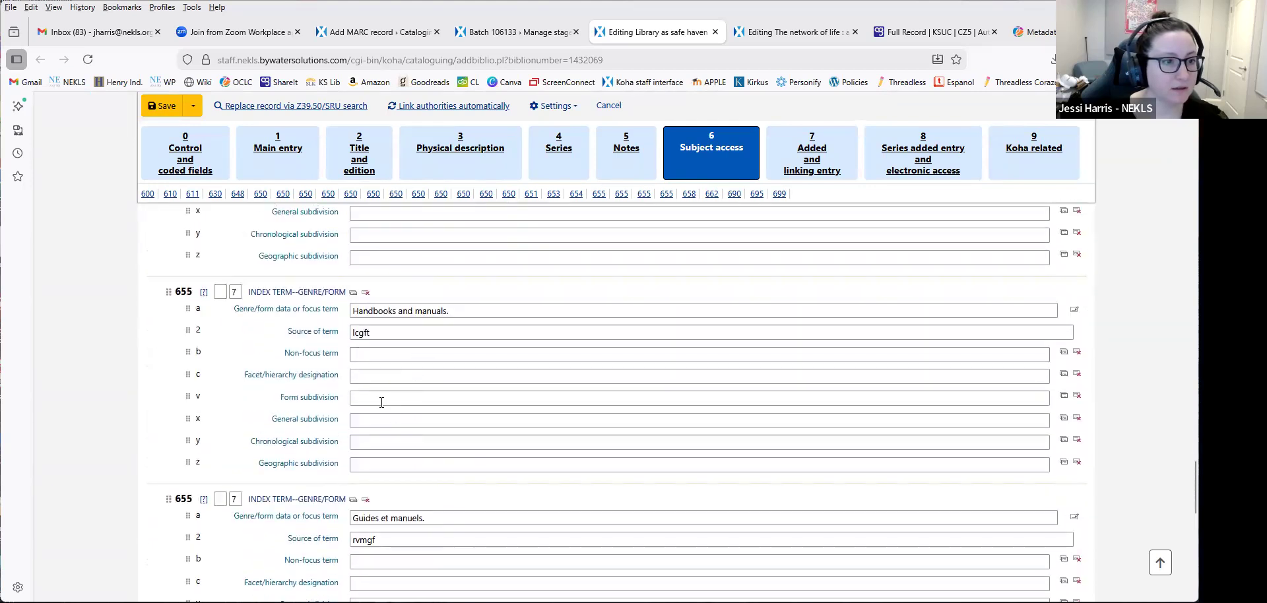
pyautogui.click(365, 500)
pyautogui.scroll(-10, 405, 426)
# Examine the added and linking entries, including the 758 resource identifier, and the series added entry and electronic access section.
pyautogui.click(812, 158)
pyautogui.scroll(-12, 528, 381)
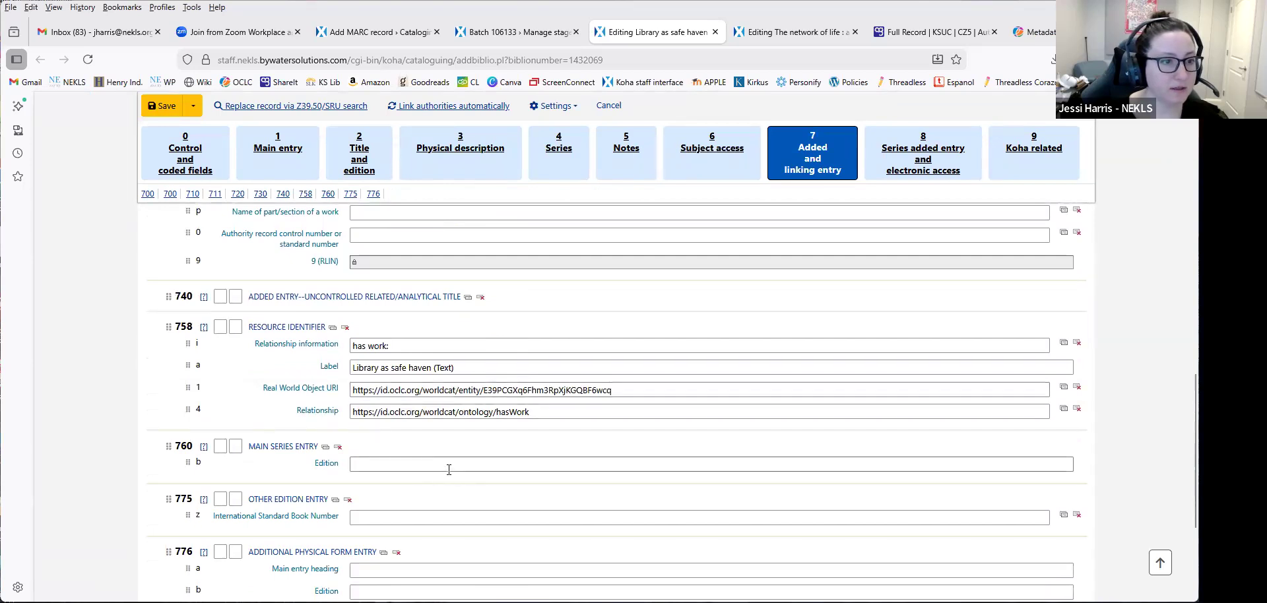
pyautogui.scroll(-2, 449, 470)
pyautogui.scroll(2, 409, 396)
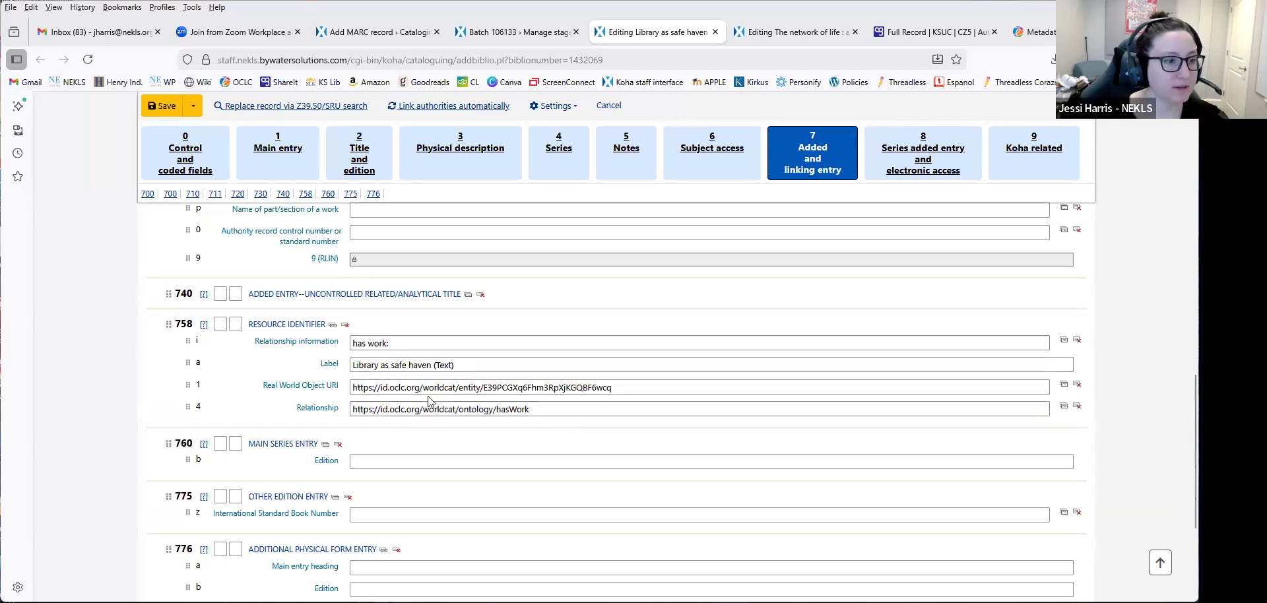
pyautogui.scroll(-1, 436, 419)
pyautogui.scroll(-1, 435, 419)
pyautogui.scroll(2, 461, 365)
pyautogui.scroll(1, 461, 365)
pyautogui.scroll(2, 413, 384)
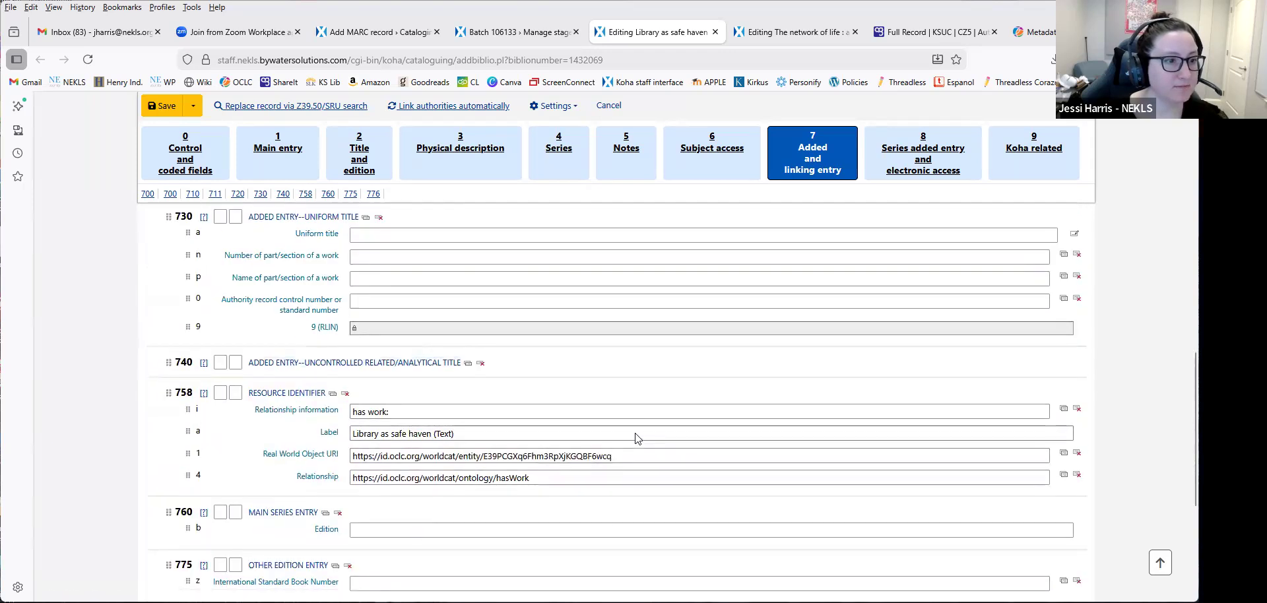
pyautogui.click(922, 161)
pyautogui.scroll(-4, 481, 444)
pyautogui.scroll(3, 483, 443)
pyautogui.scroll(4, 484, 443)
# In the record's 942 Koha-related field, set the item type to Book and the shelving location to Adult.
pyautogui.click(1017, 333)
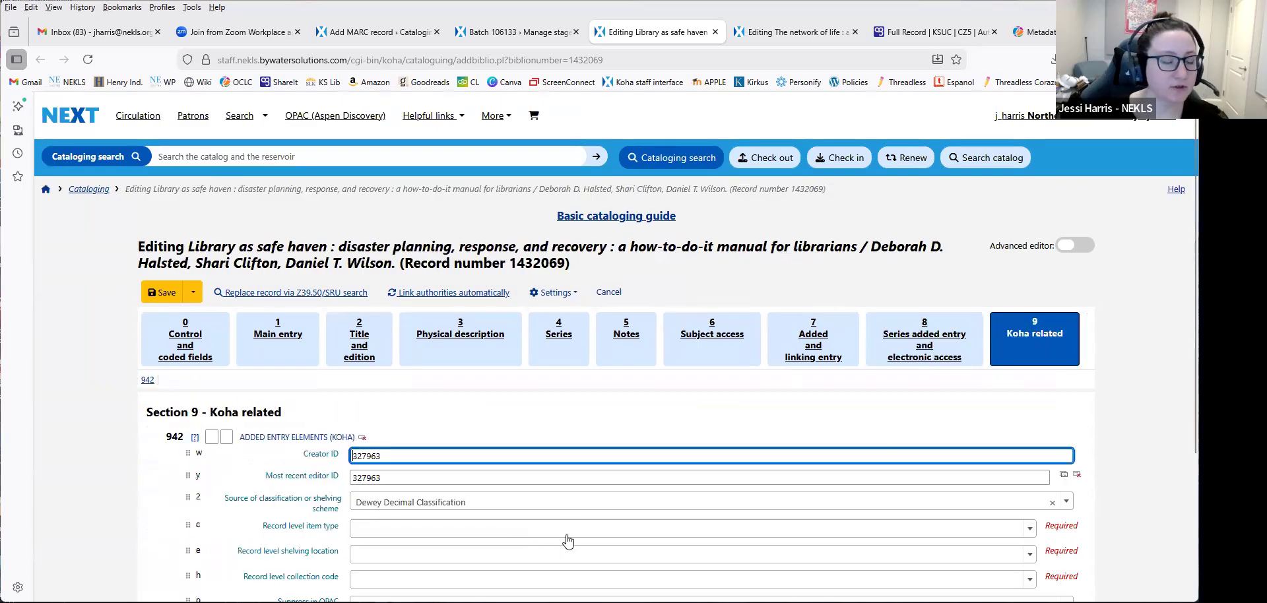
pyautogui.scroll(-3, 571, 519)
pyautogui.click(524, 339)
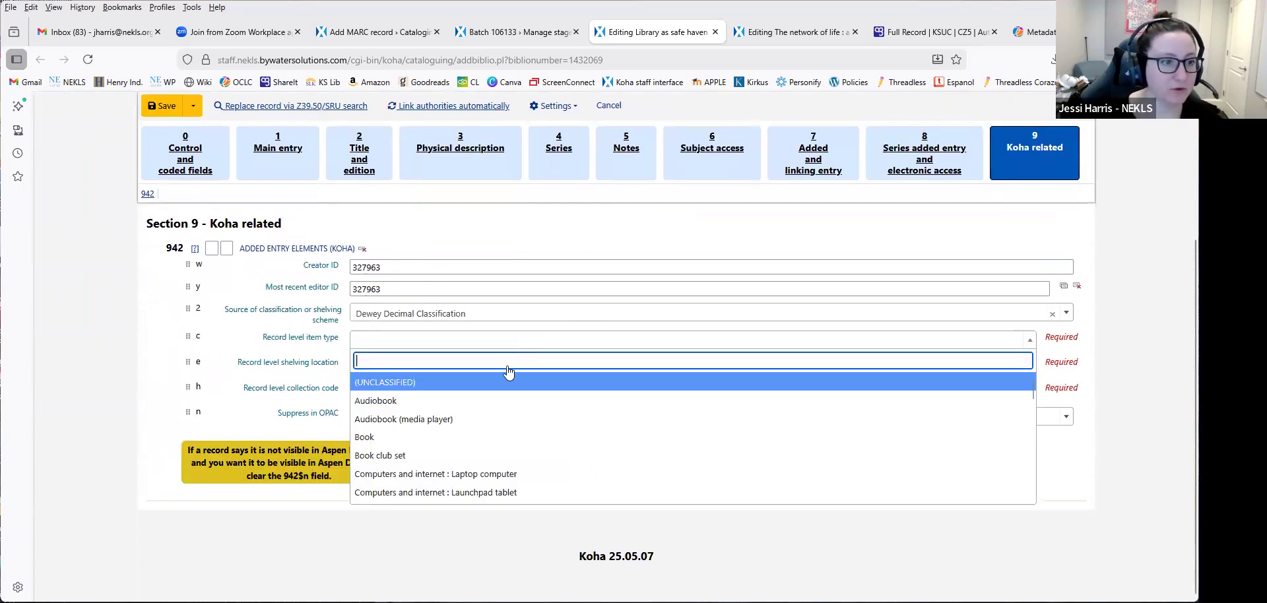
pyautogui.click(451, 444)
pyautogui.click(410, 366)
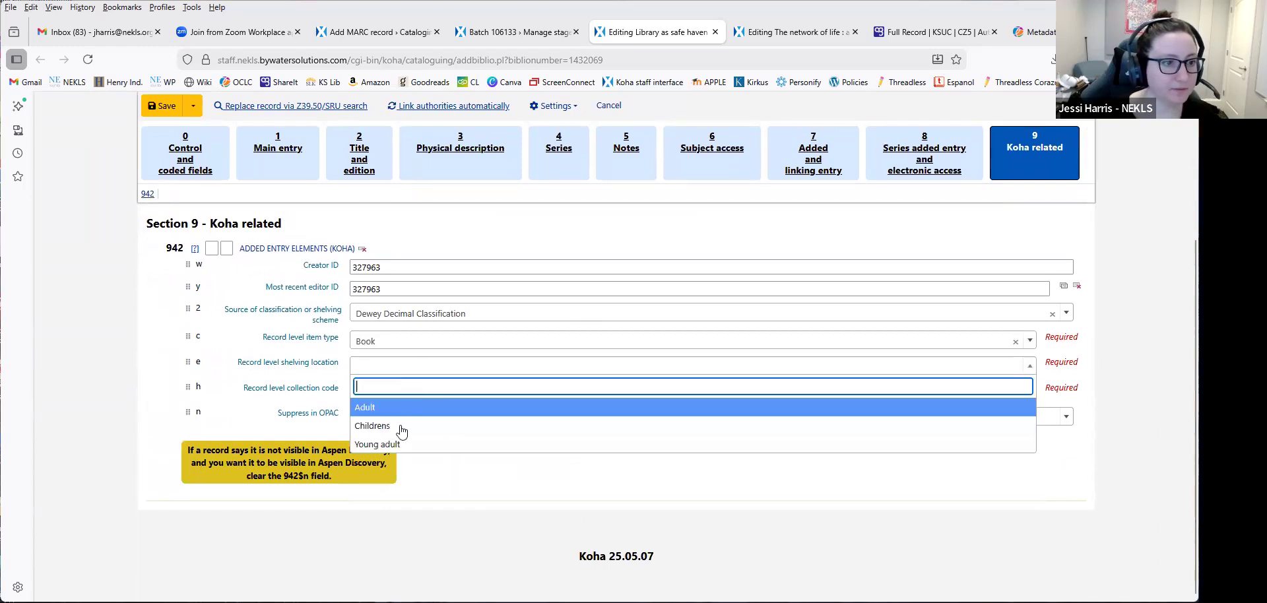
pyautogui.click(405, 407)
# Set the record level collection code in the 942 field to Professional Collection.
pyautogui.click(462, 388)
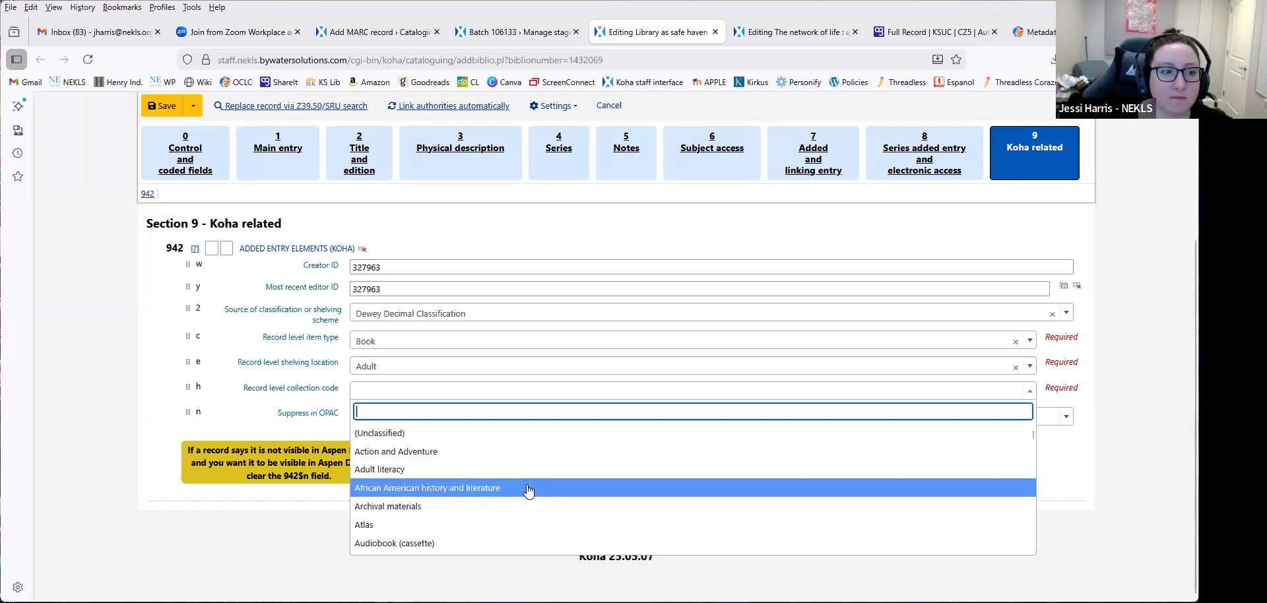
pyautogui.scroll(-5, 529, 489)
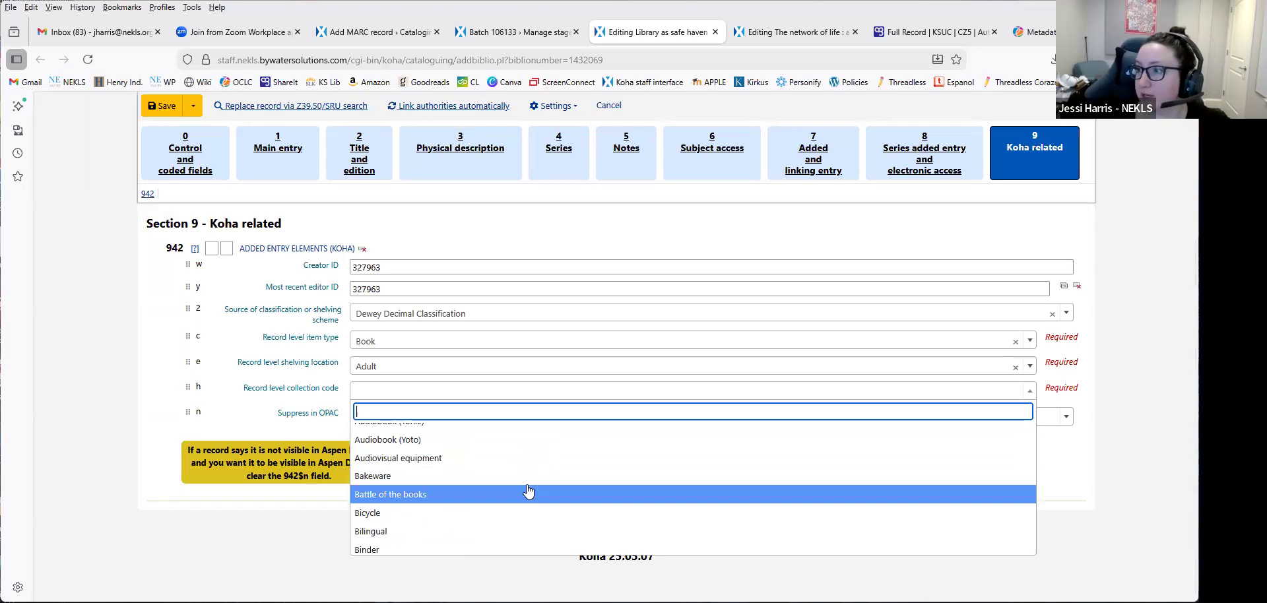
pyautogui.scroll(-3, 528, 491)
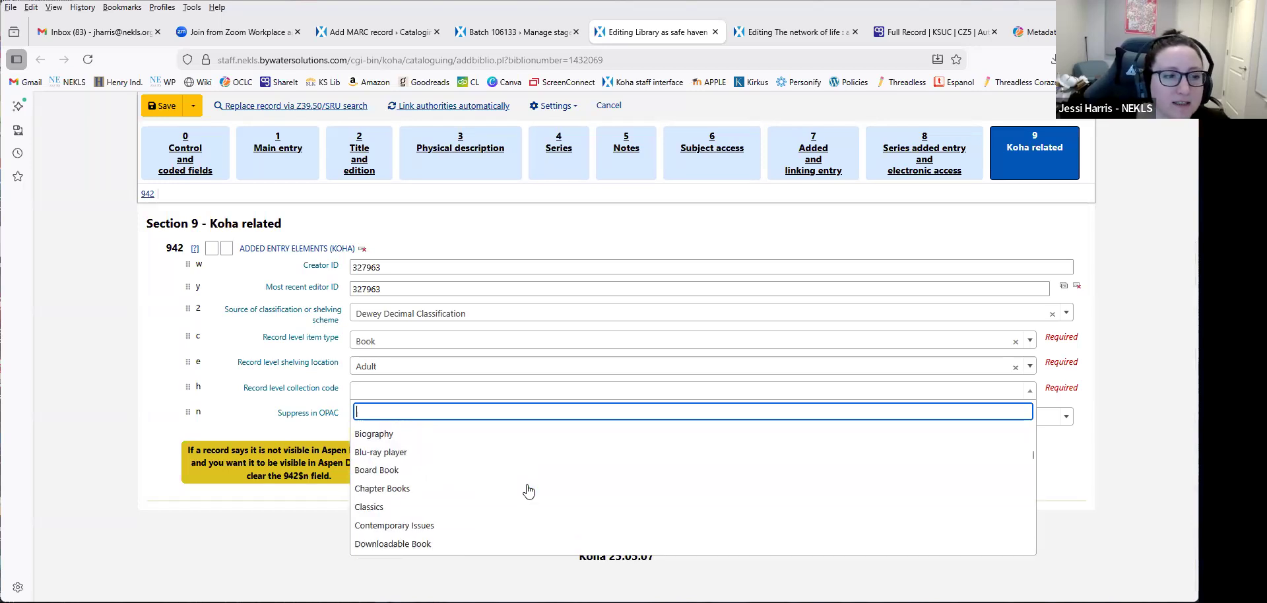
pyautogui.scroll(-3, 529, 496)
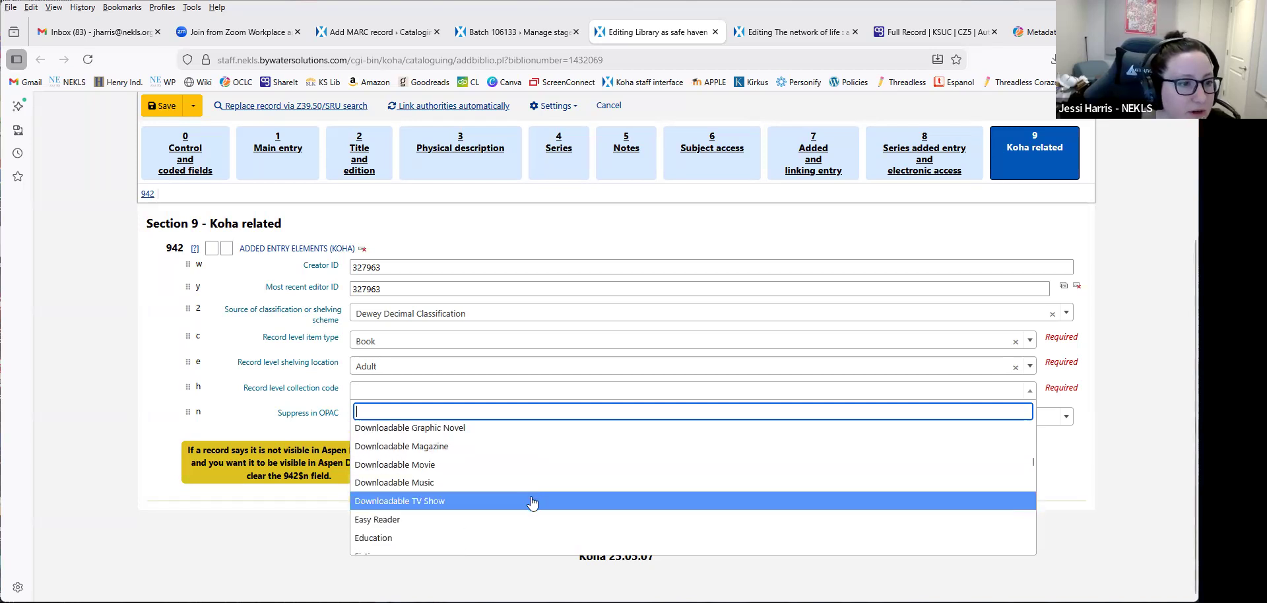
pyautogui.scroll(-6, 545, 519)
pyautogui.scroll(-3, 545, 519)
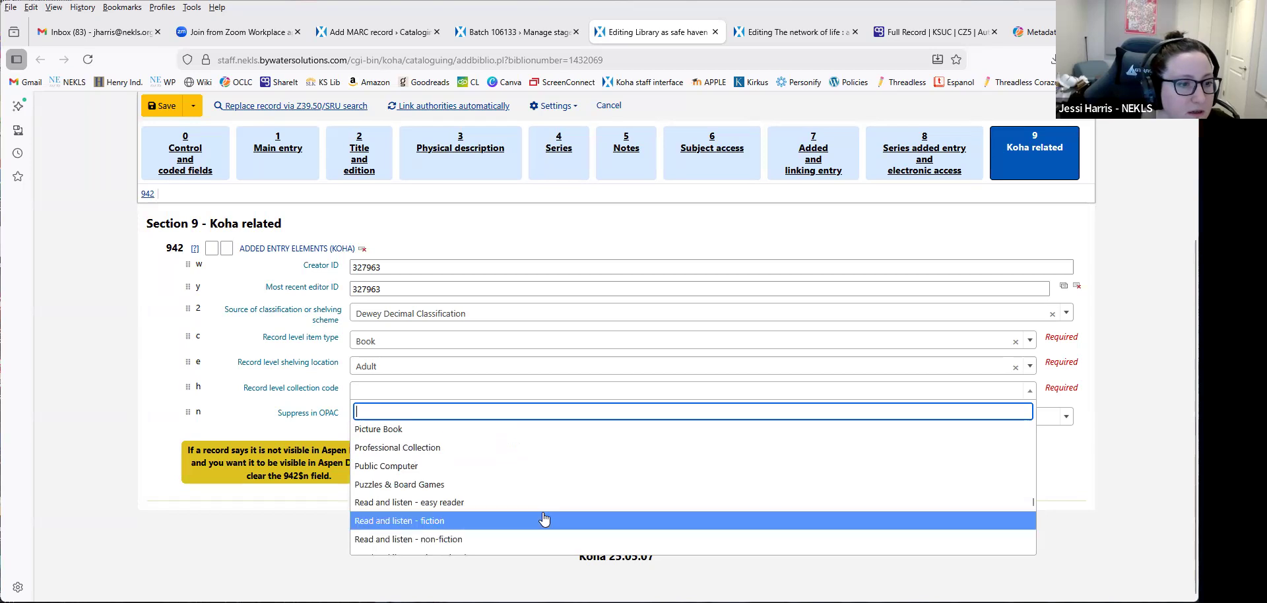
pyautogui.click(512, 447)
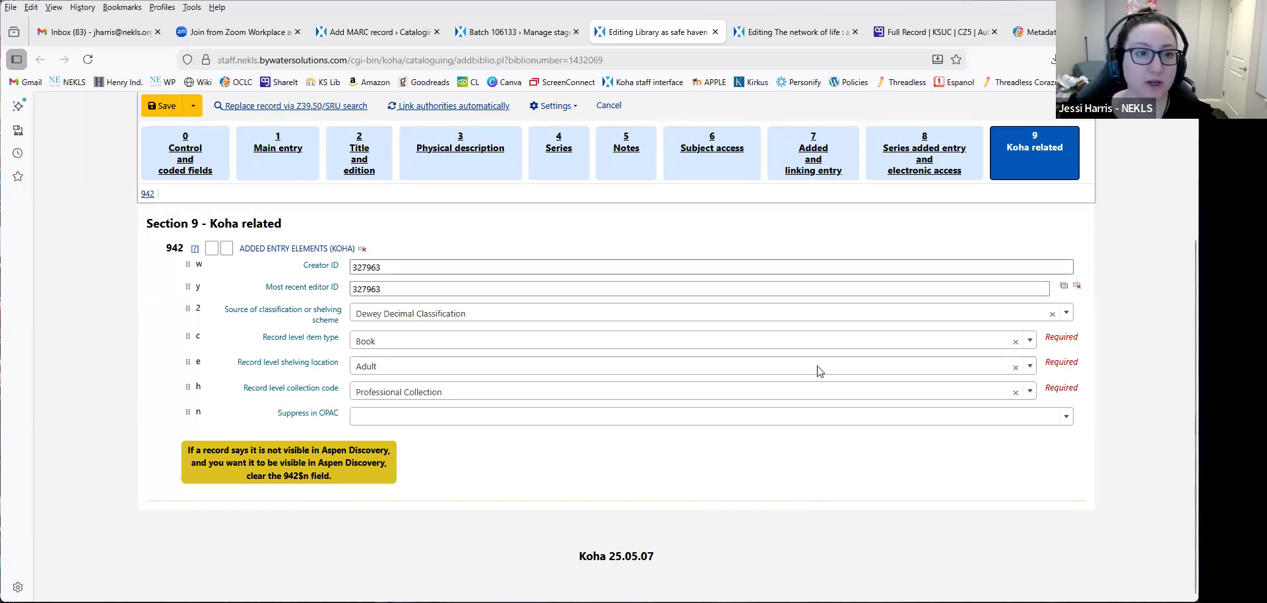
# Save the edited Library as safe haven record and look over its catalog details.
pyautogui.scroll(3, 252, 272)
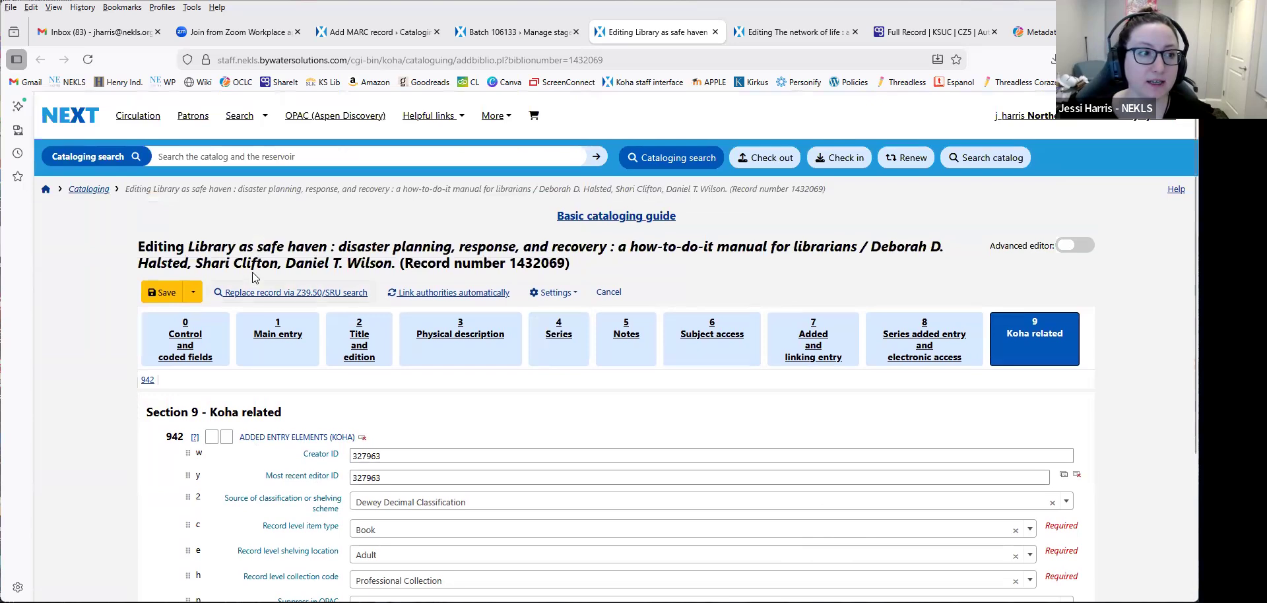
pyautogui.click(160, 293)
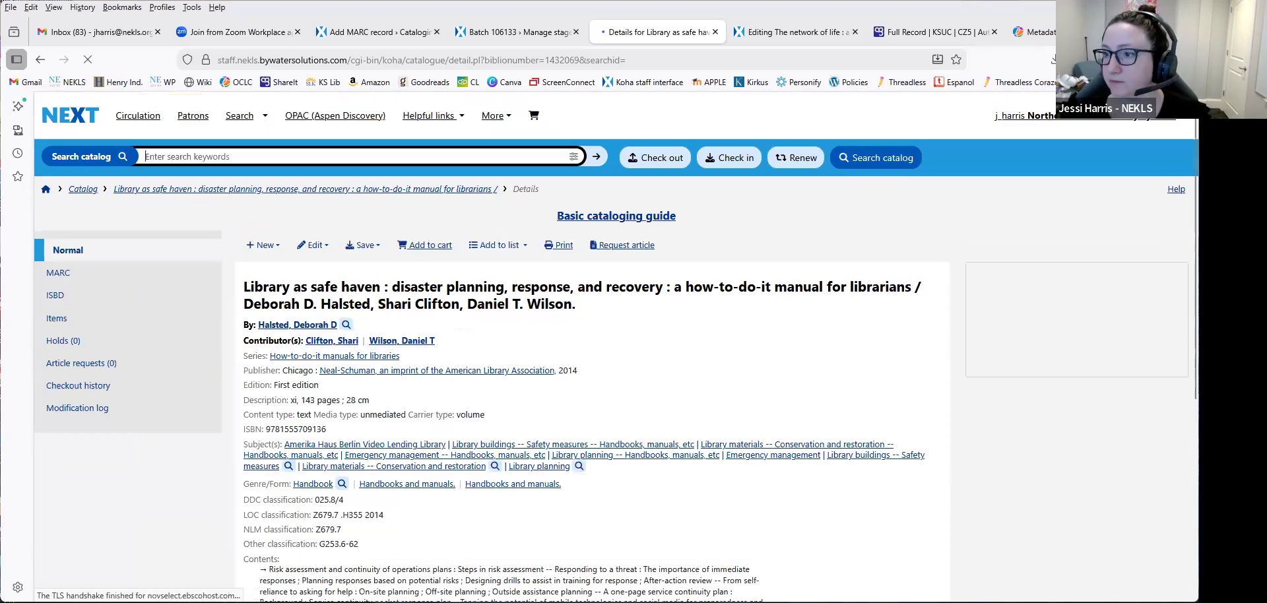
pyautogui.scroll(-1, 410, 416)
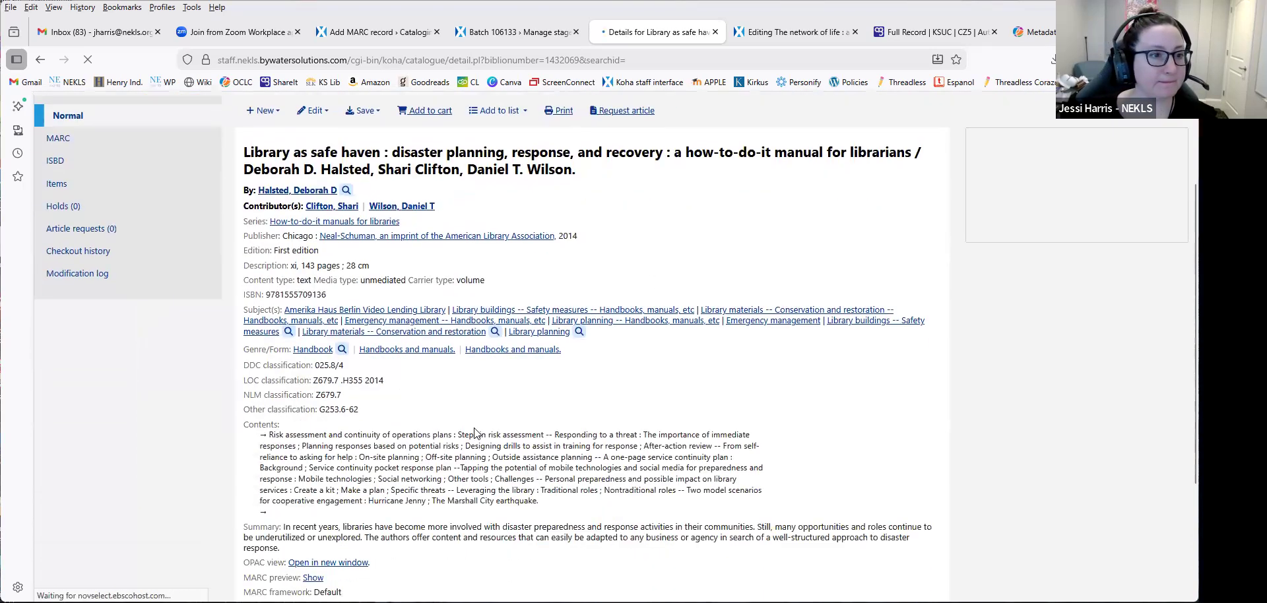
pyautogui.scroll(1, 645, 427)
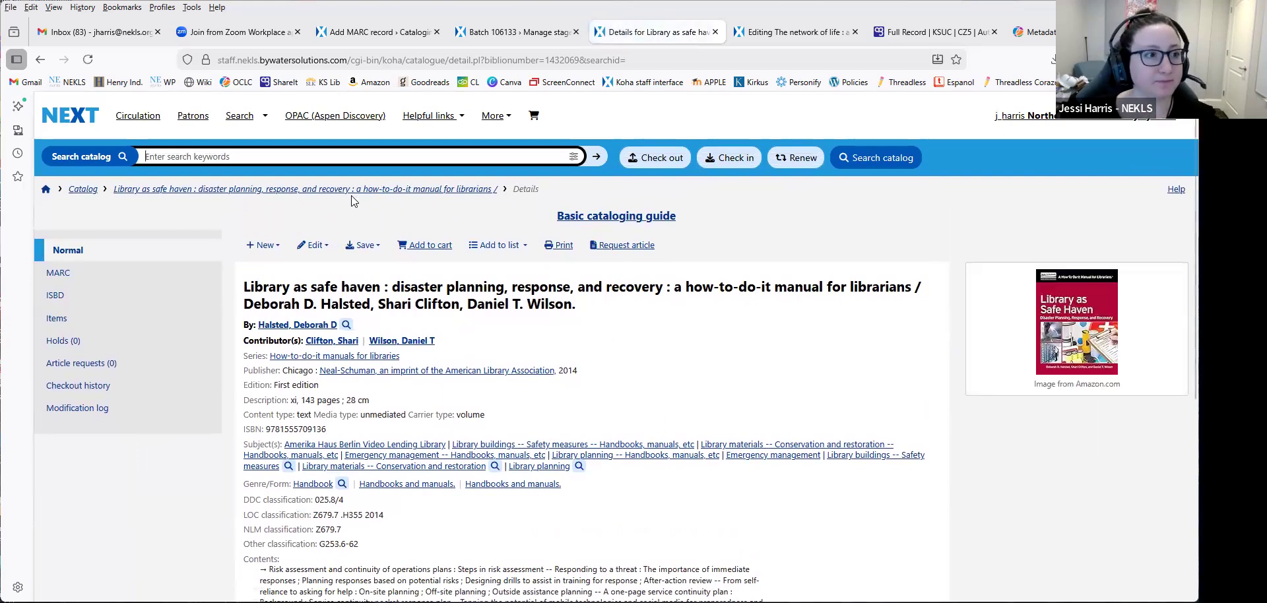
# Open the form for adding a new item to the Library as safe haven record and look over its fields.
pyautogui.click(277, 247)
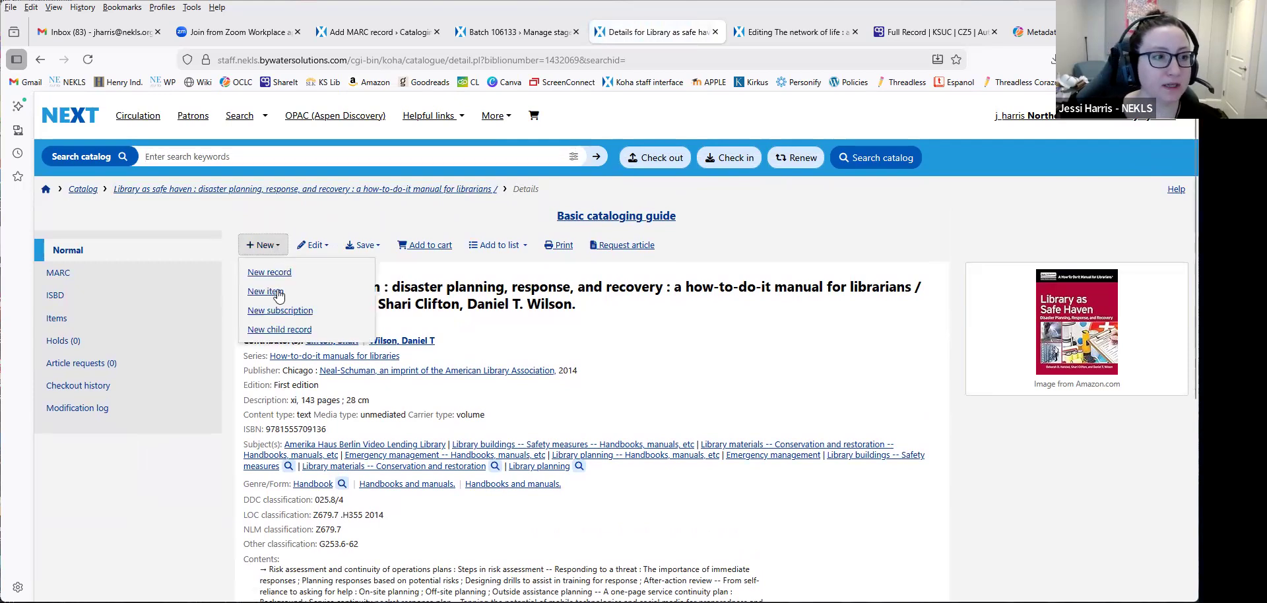
pyautogui.click(280, 294)
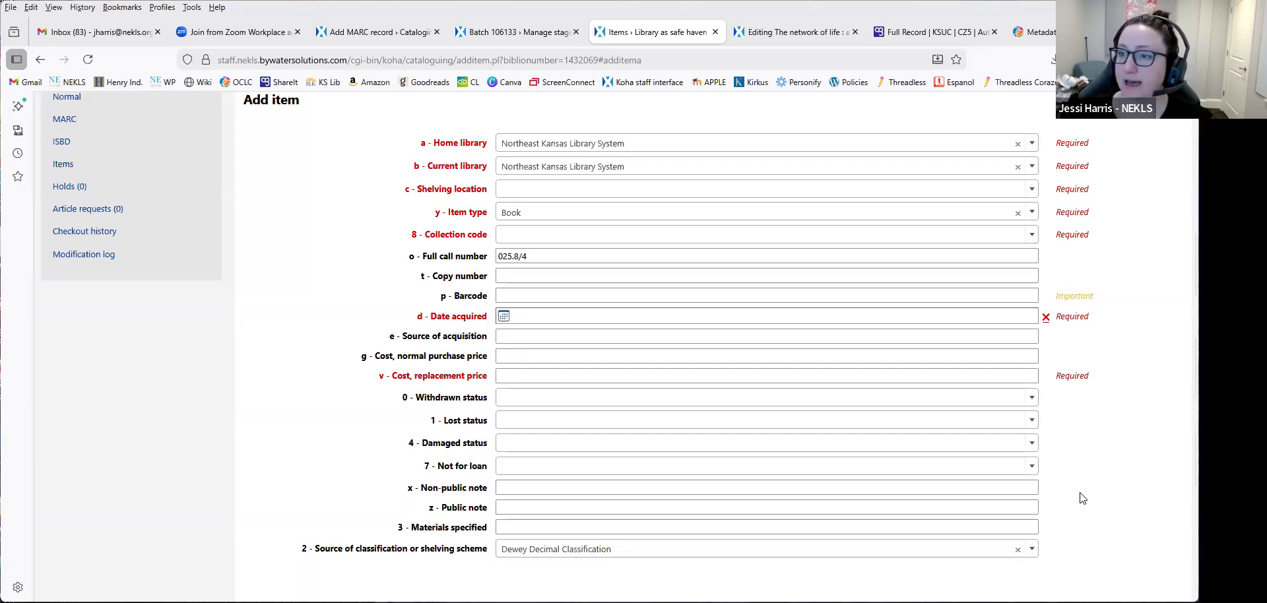
pyautogui.scroll(1, 702, 430)
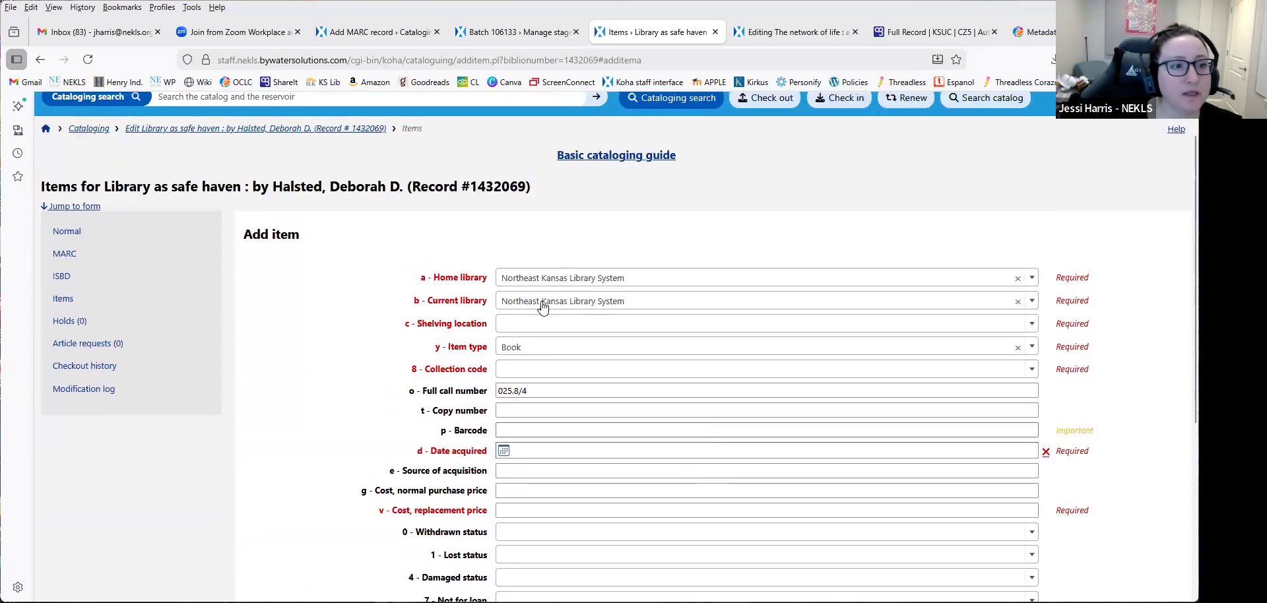
# In the new item's form, set the shelving location to Adult and the collection code to Professional Collection.
pyautogui.click(542, 264)
pyautogui.click(543, 295)
pyautogui.click(561, 301)
pyautogui.scroll(-3, 616, 395)
pyautogui.scroll(-10, 617, 394)
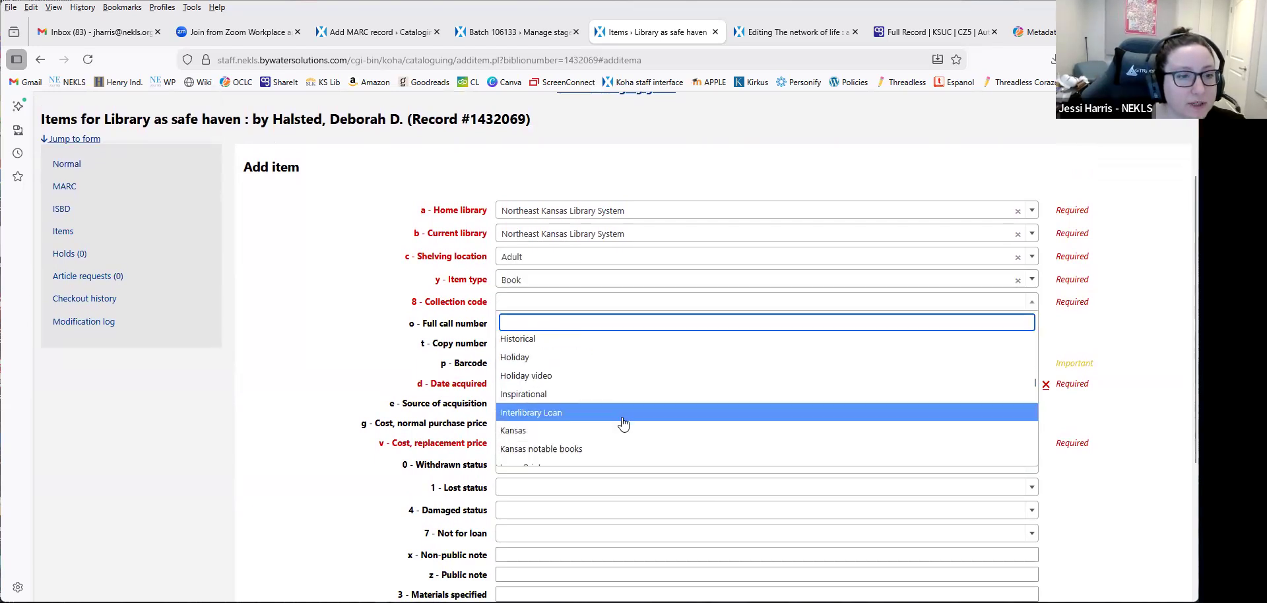
pyautogui.scroll(-8, 623, 423)
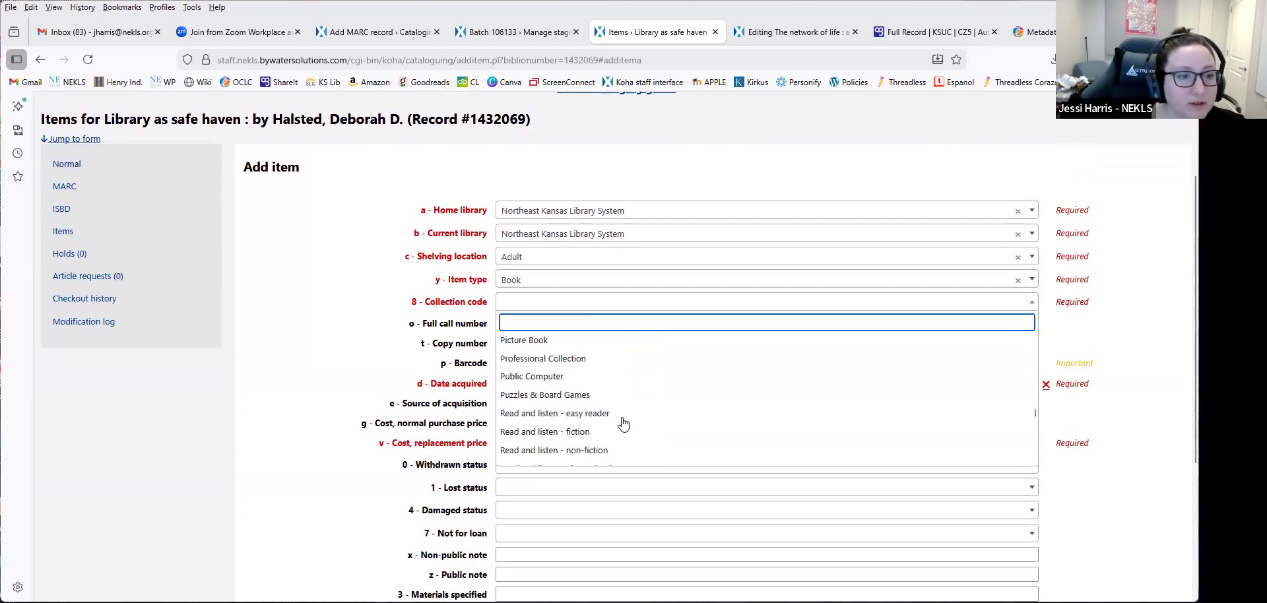
pyautogui.click(567, 358)
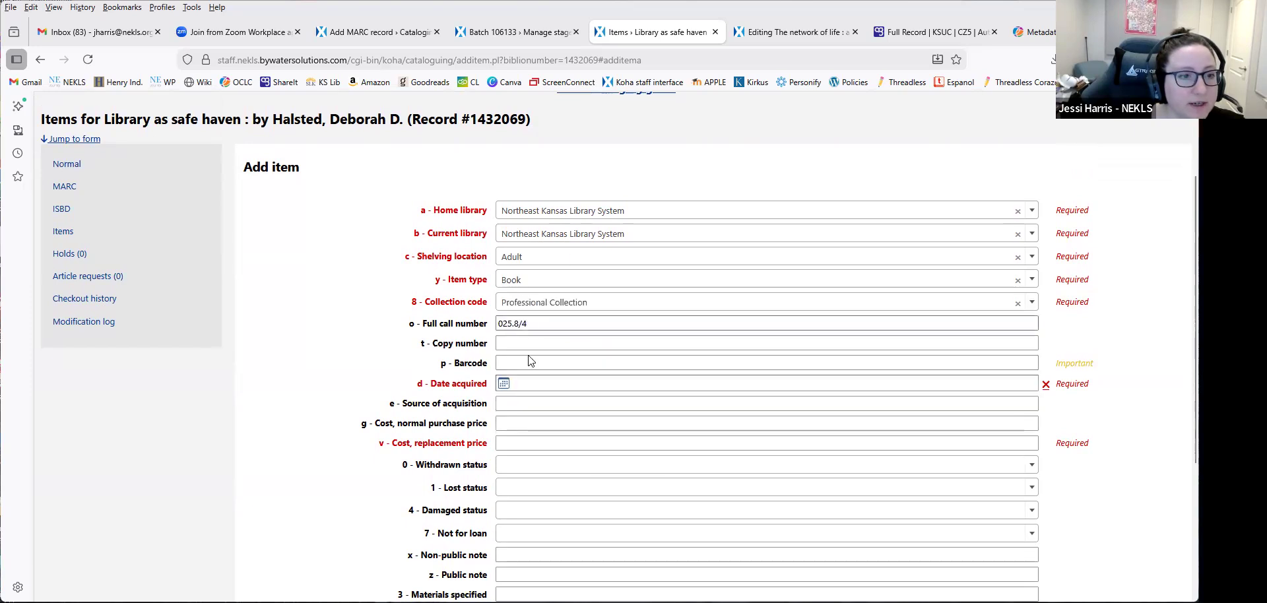
# Set the item's date acquired to 03/03/2026 and its replacement price to 20.00.
pyautogui.click(542, 391)
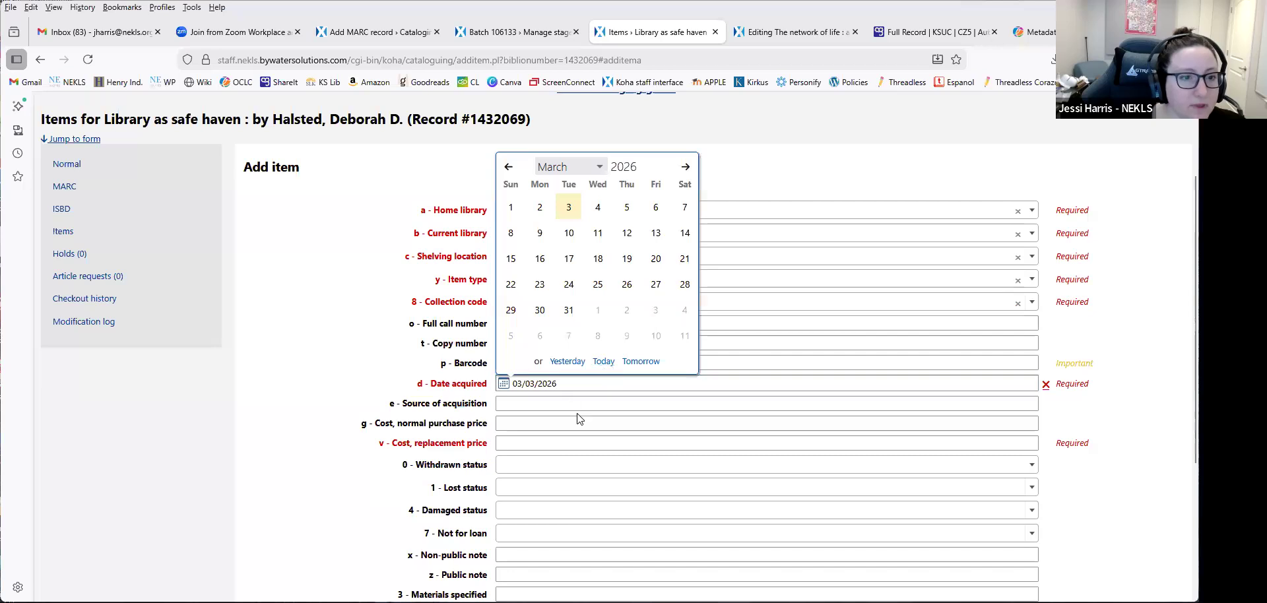
pyautogui.scroll(-3, 594, 396)
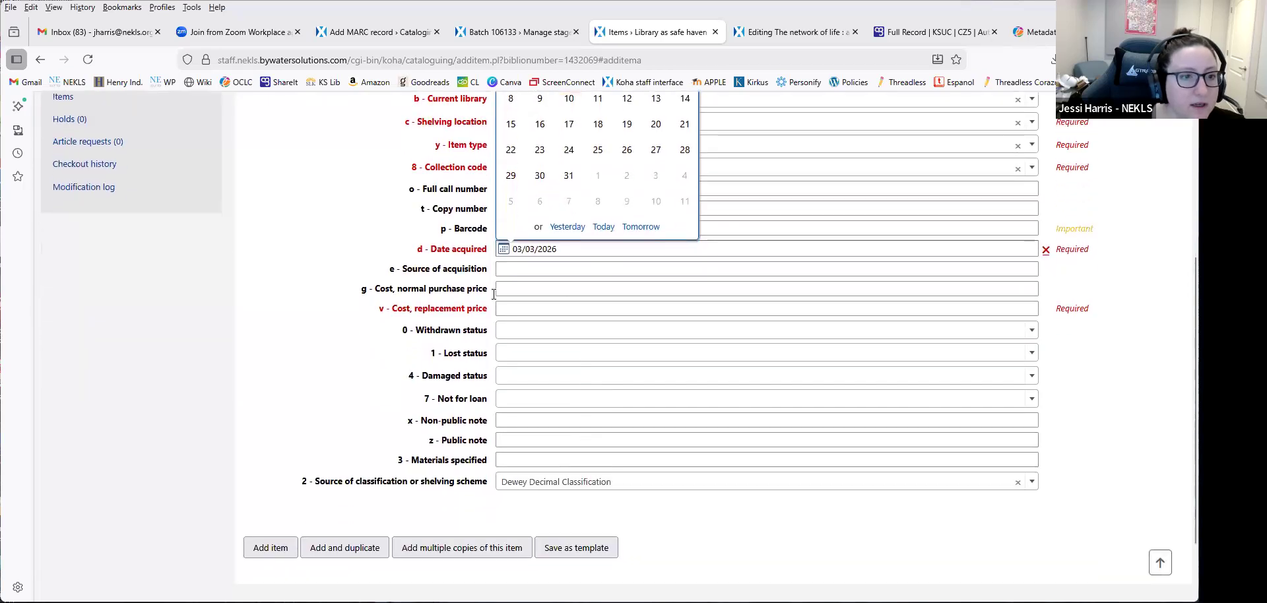
pyautogui.scroll(4, 652, 525)
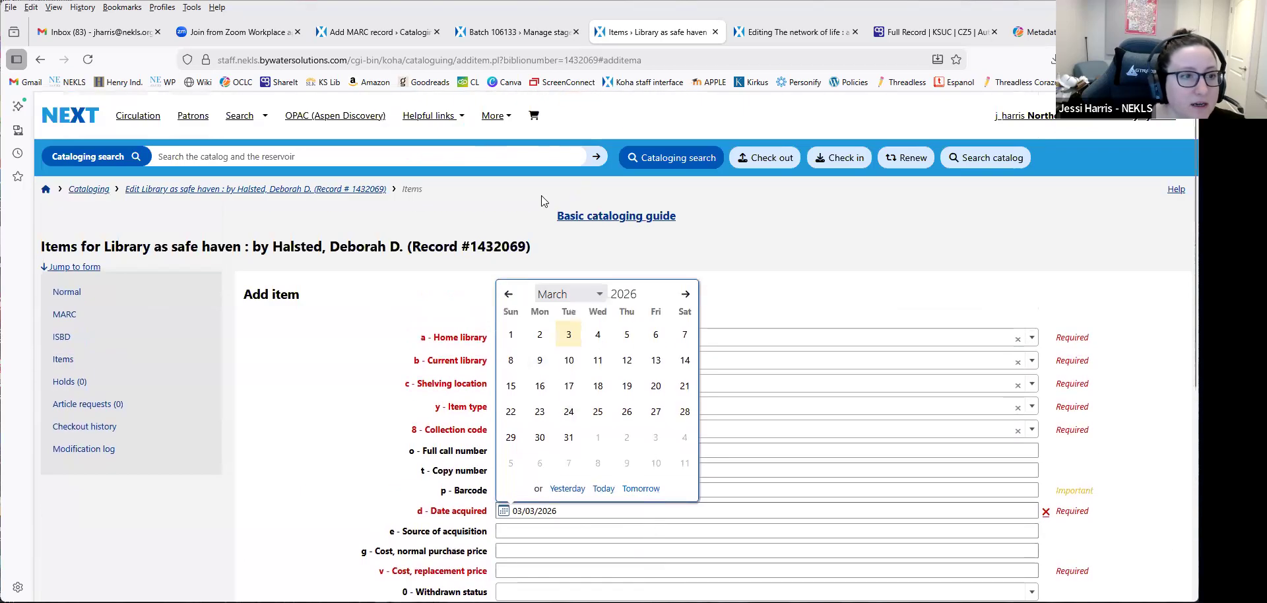
pyautogui.scroll(-5, 367, 331)
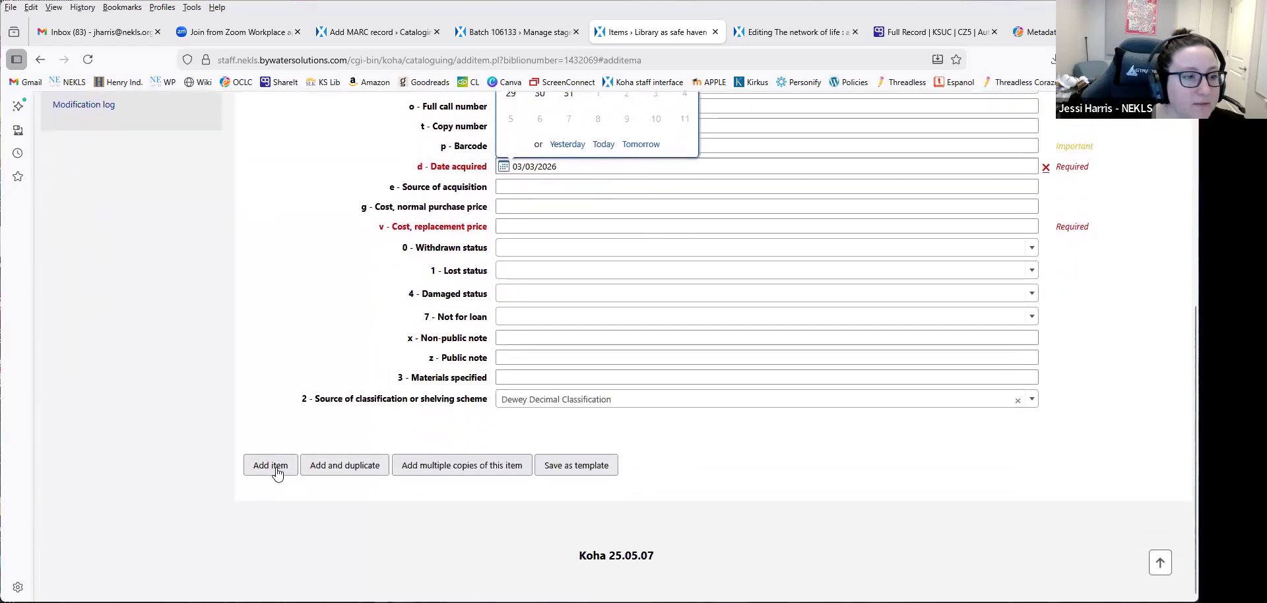
pyautogui.scroll(3, 790, 462)
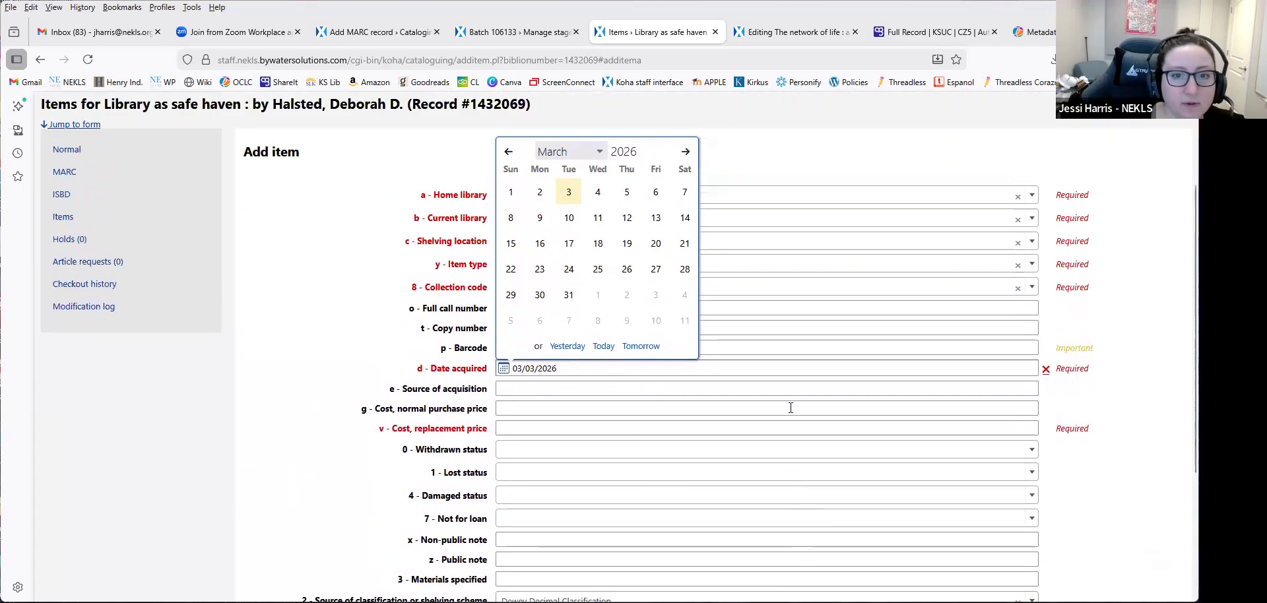
pyautogui.click(789, 405)
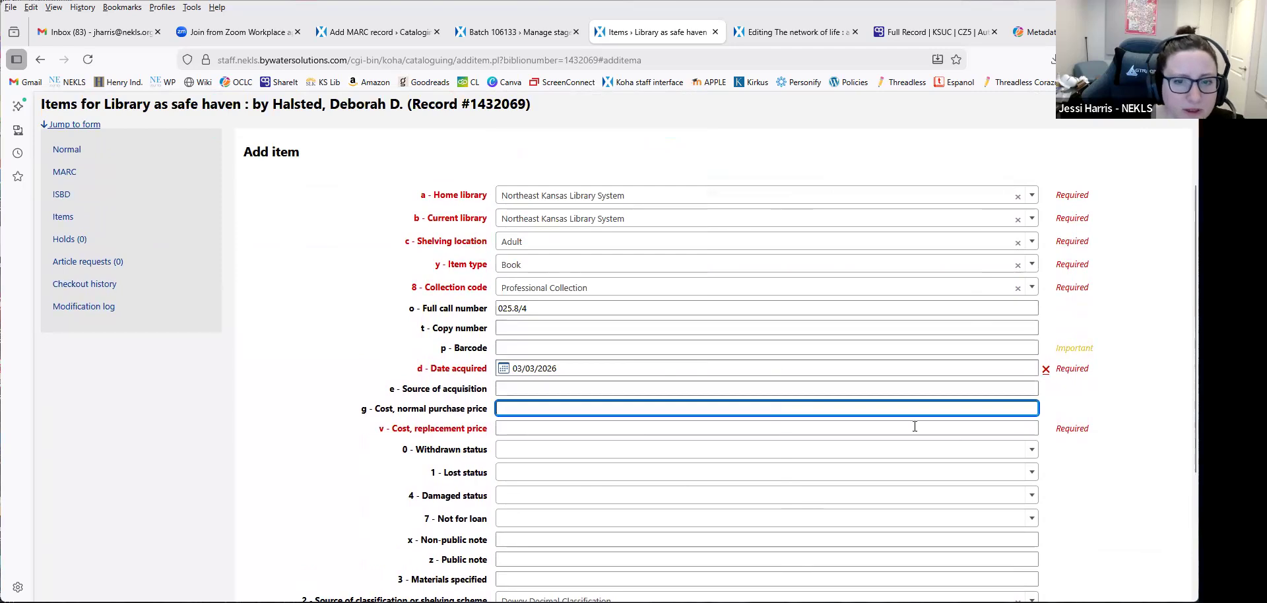
pyautogui.click(630, 426)
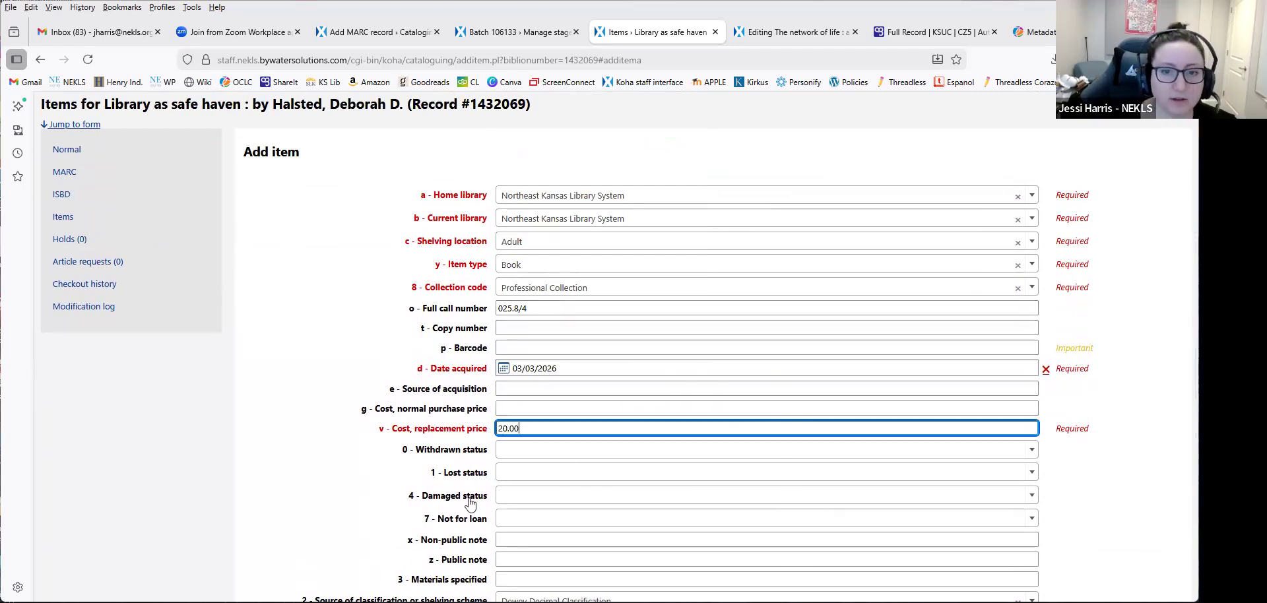
pyautogui.click(1091, 547)
# Enter TEST as the item's barcode and add the item to the Library as safe haven record.
pyautogui.click(559, 348)
pyautogui.write('TEST')
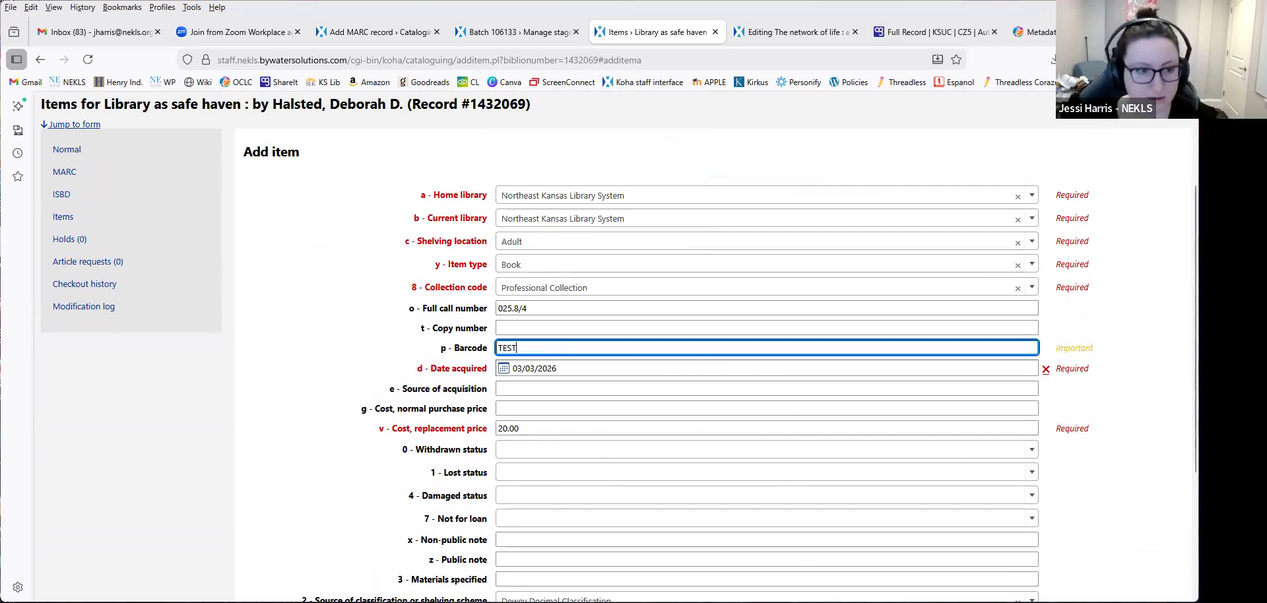
pyautogui.scroll(-3, 654, 266)
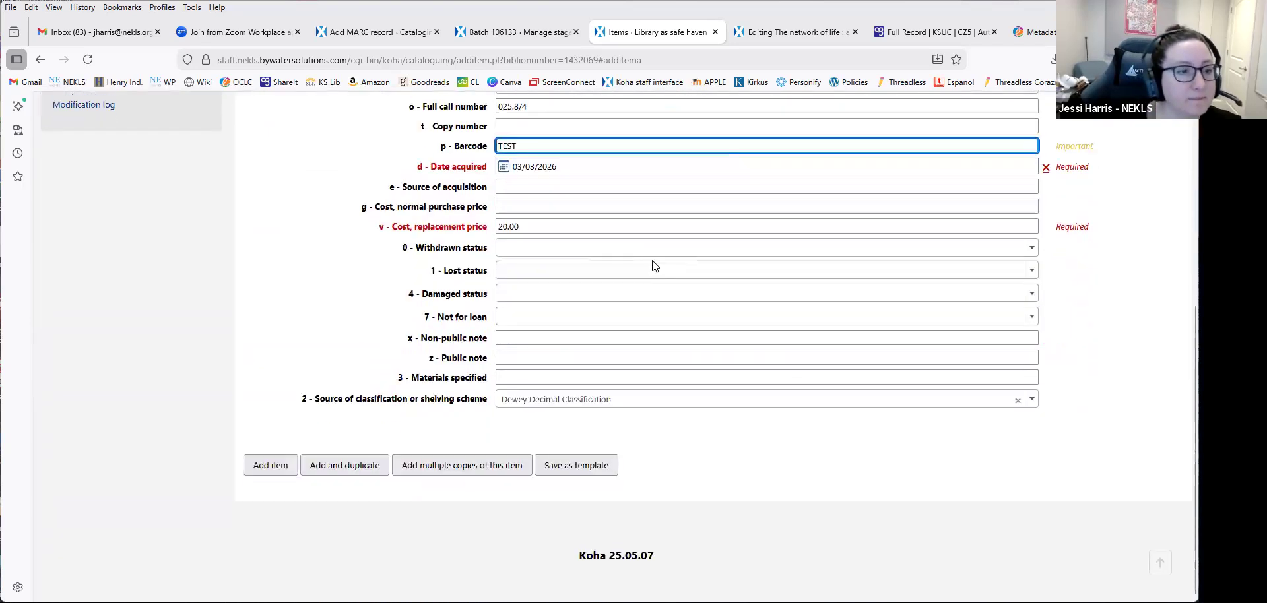
pyautogui.click(272, 466)
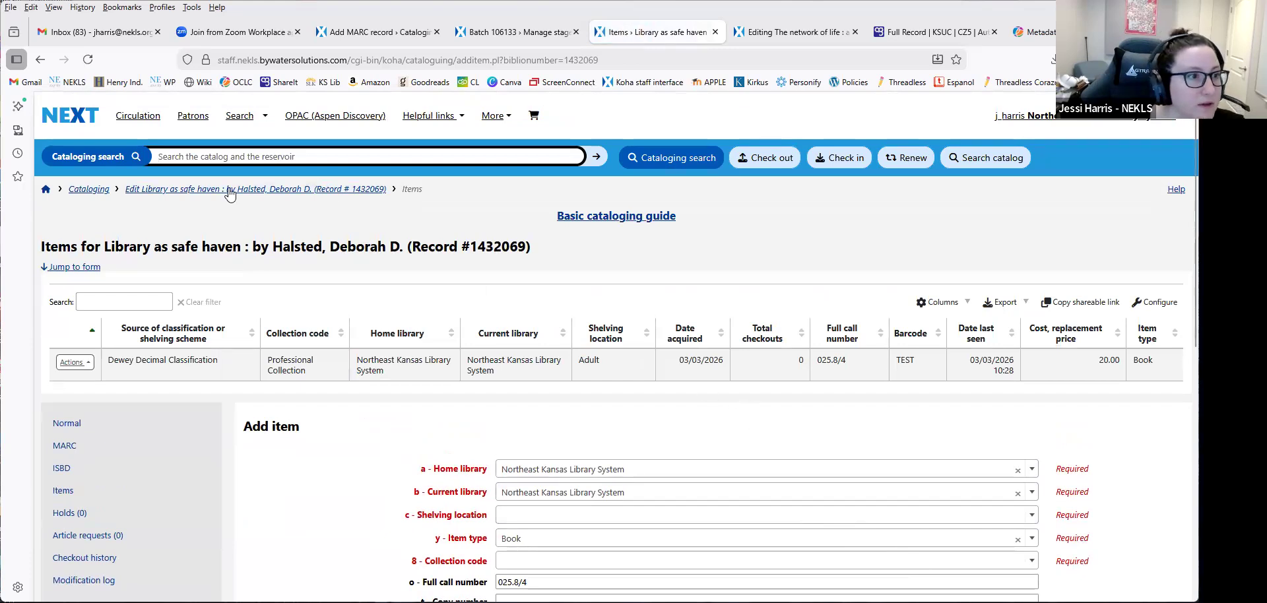
pyautogui.scroll(-7, 375, 448)
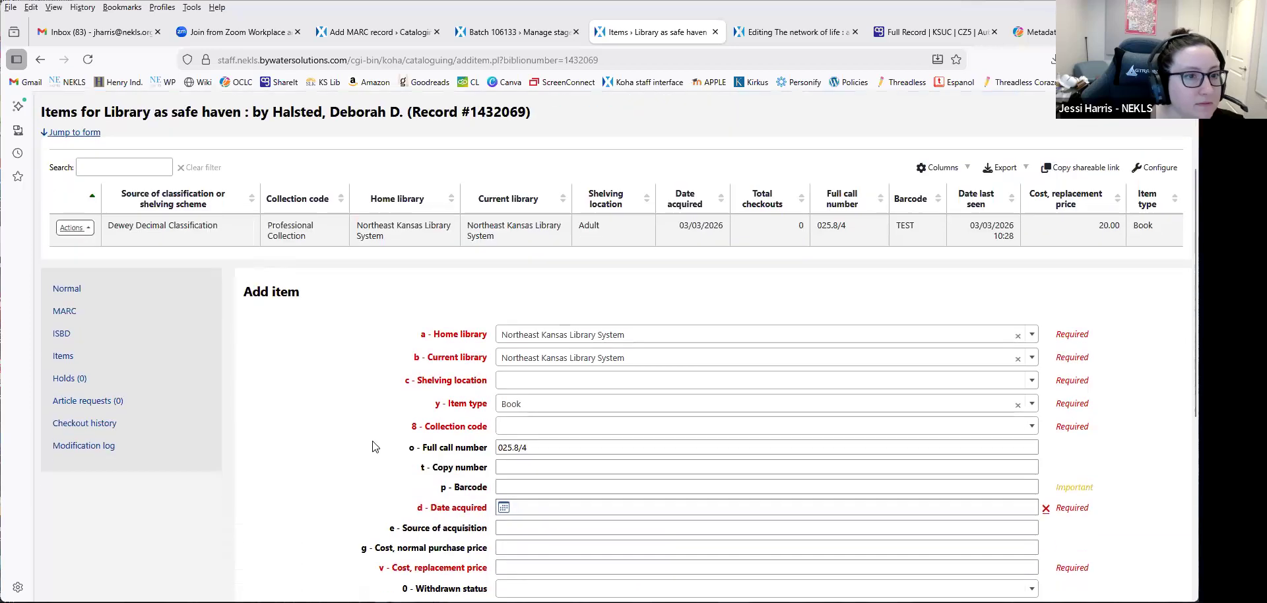
pyautogui.scroll(7, 375, 448)
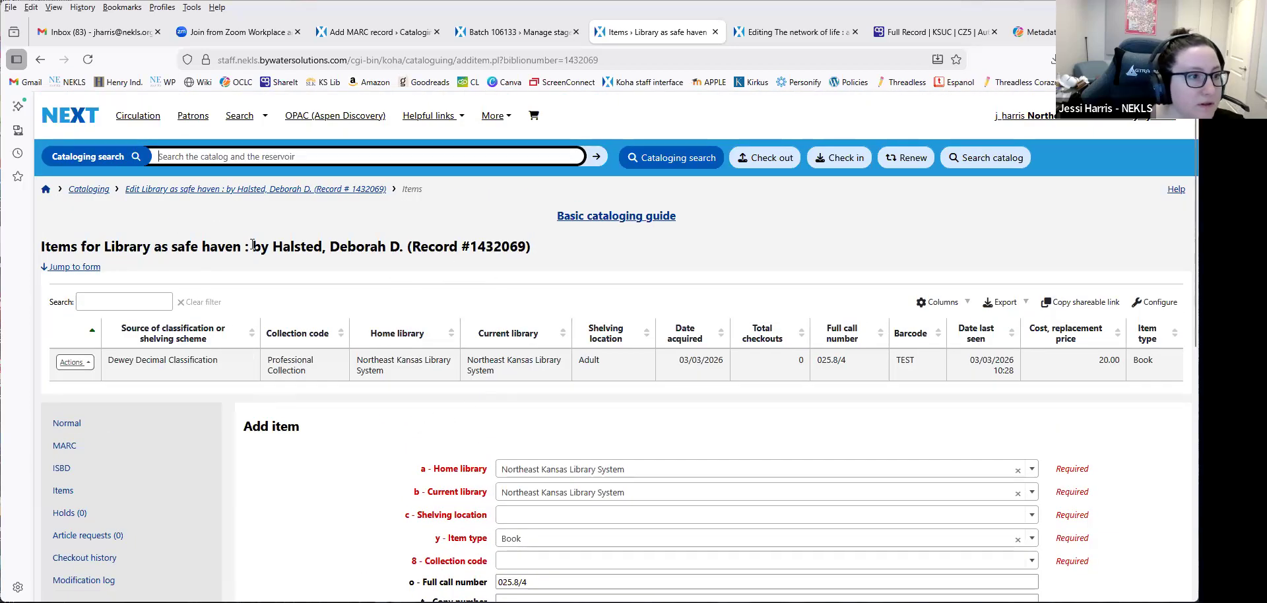
# Search the catalog for "Library as safe haven" using the copied title, open its record and look over the details and holdings.
pyautogui.moveTo(241, 247); pyautogui.dragTo(113, 246)
pyautogui.hotkey('ctrl', 'c')
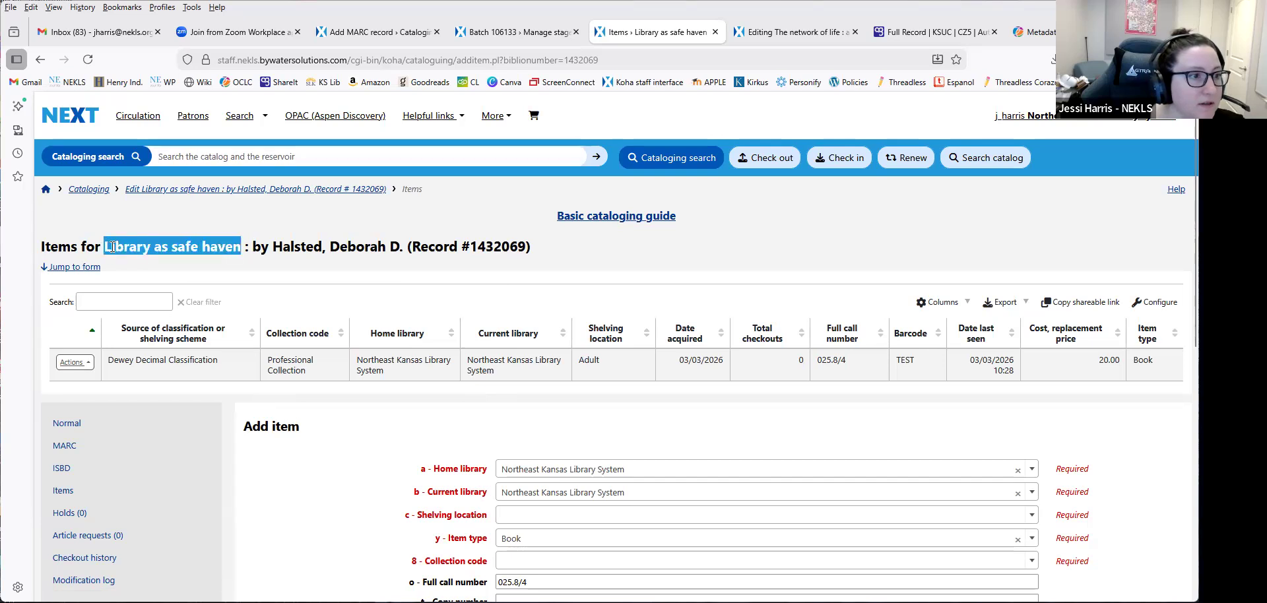
pyautogui.click(986, 165)
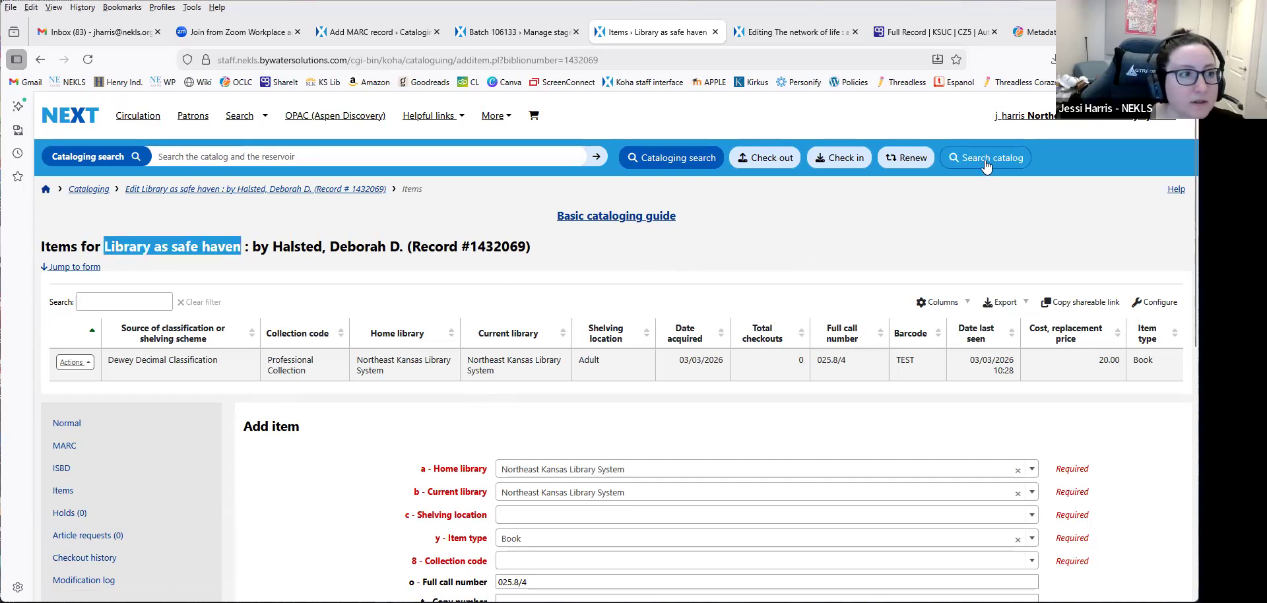
pyautogui.rightClick(277, 160)
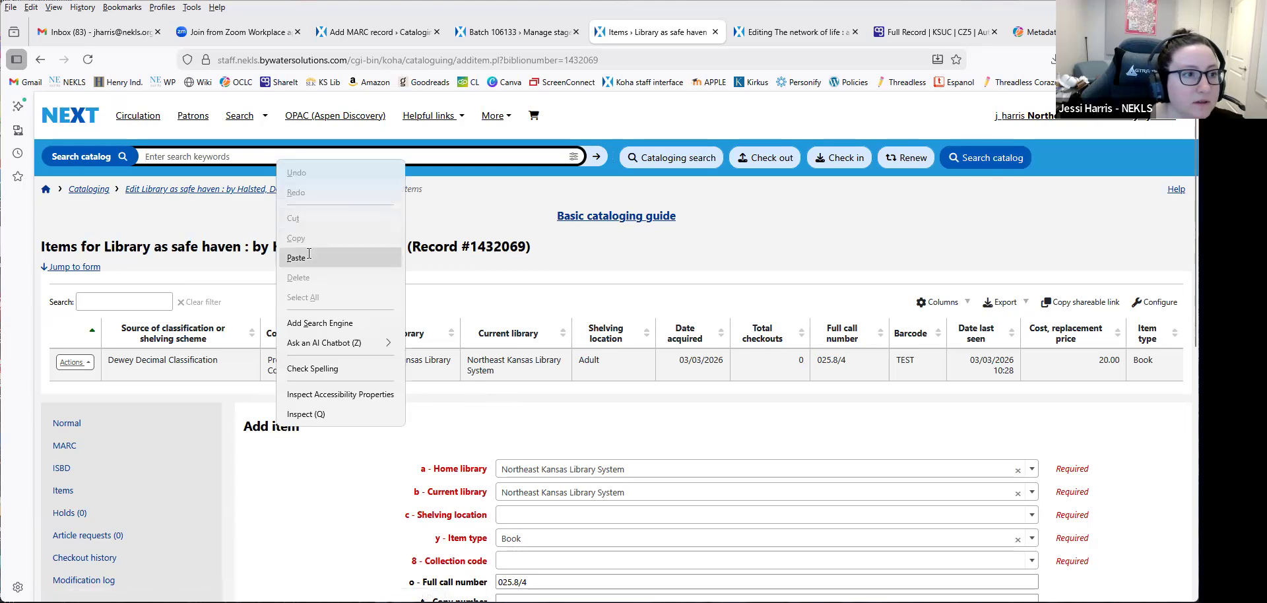
pyautogui.click(307, 258)
pyautogui.press('Return')
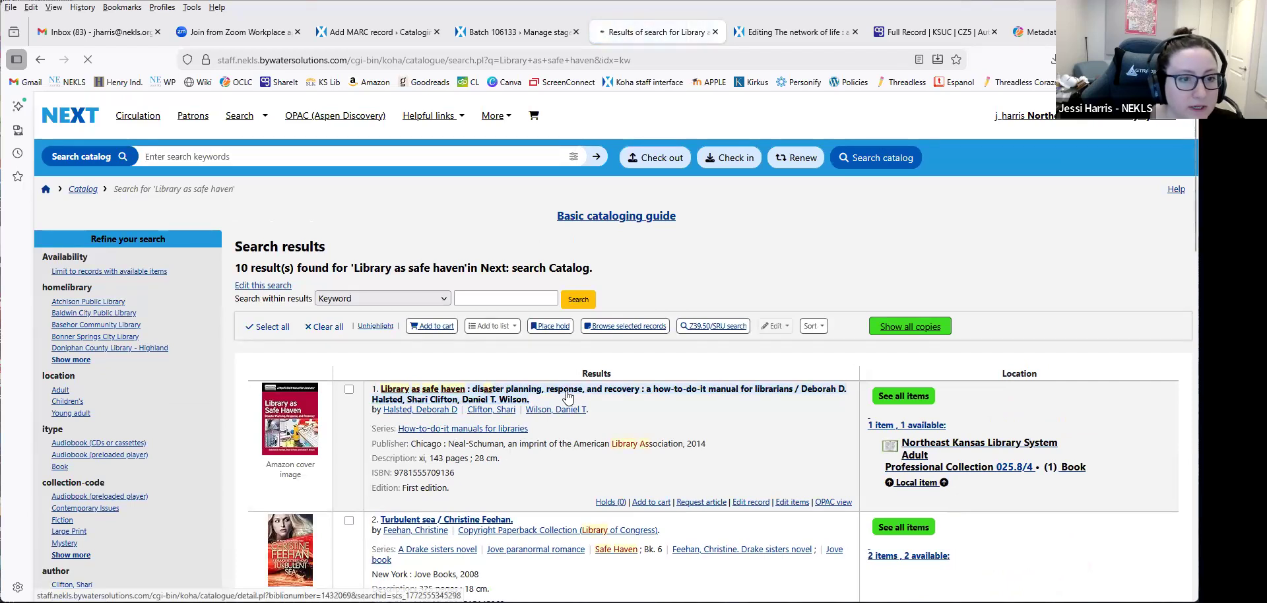
pyautogui.click(568, 394)
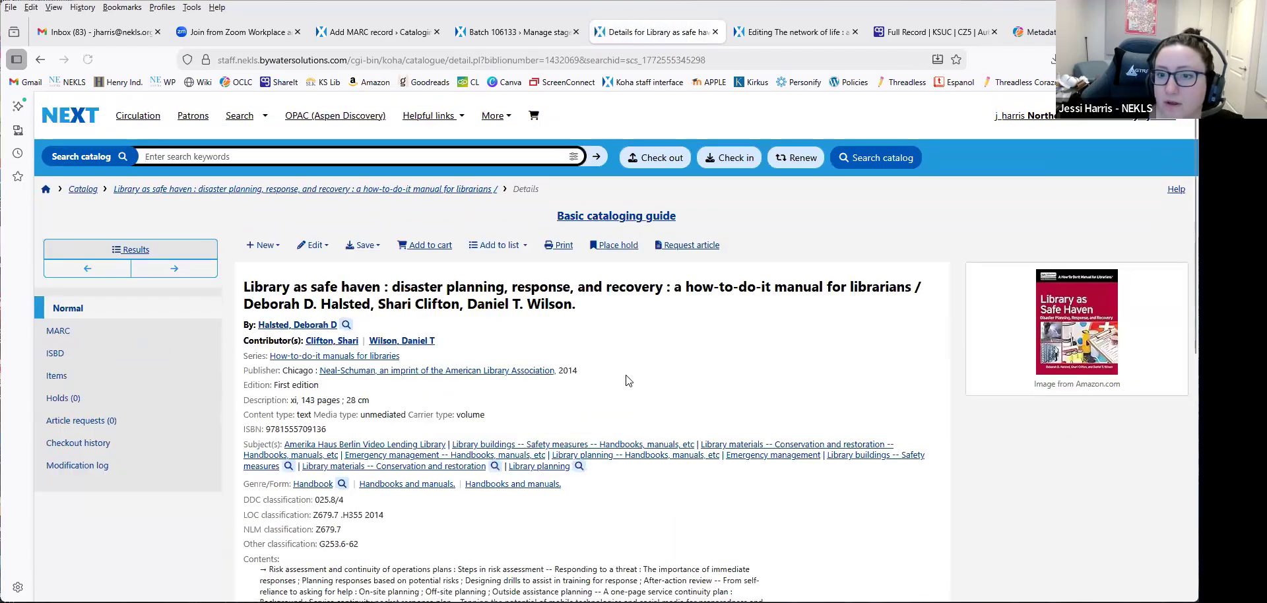
pyautogui.scroll(-10, 792, 421)
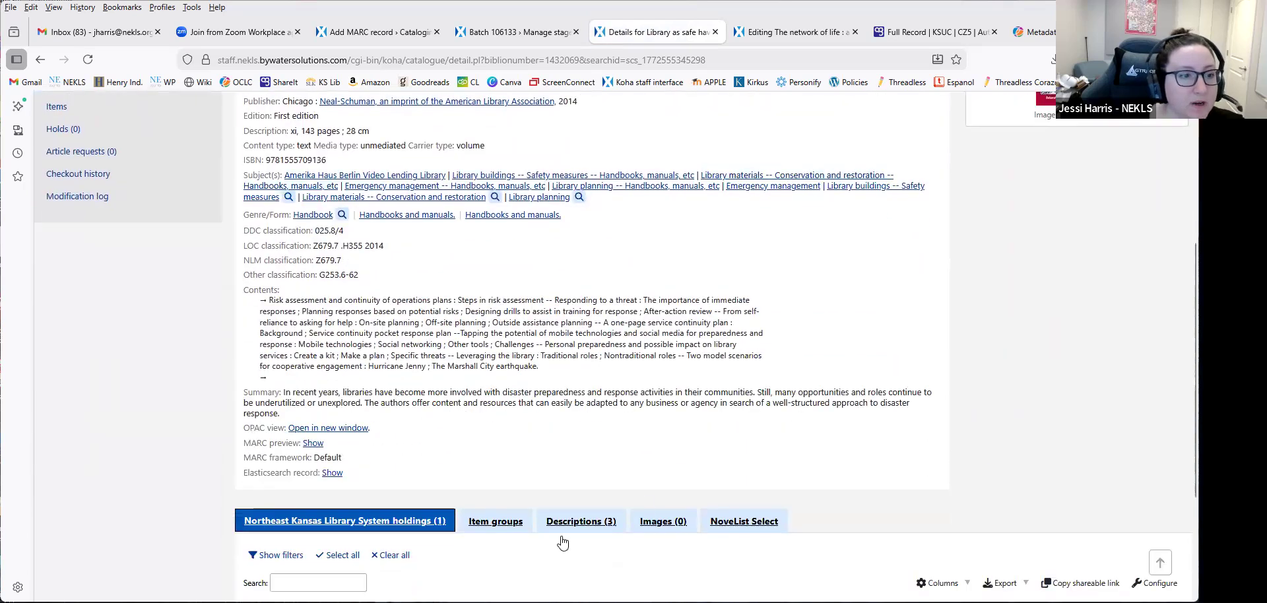
pyautogui.scroll(9, 952, 379)
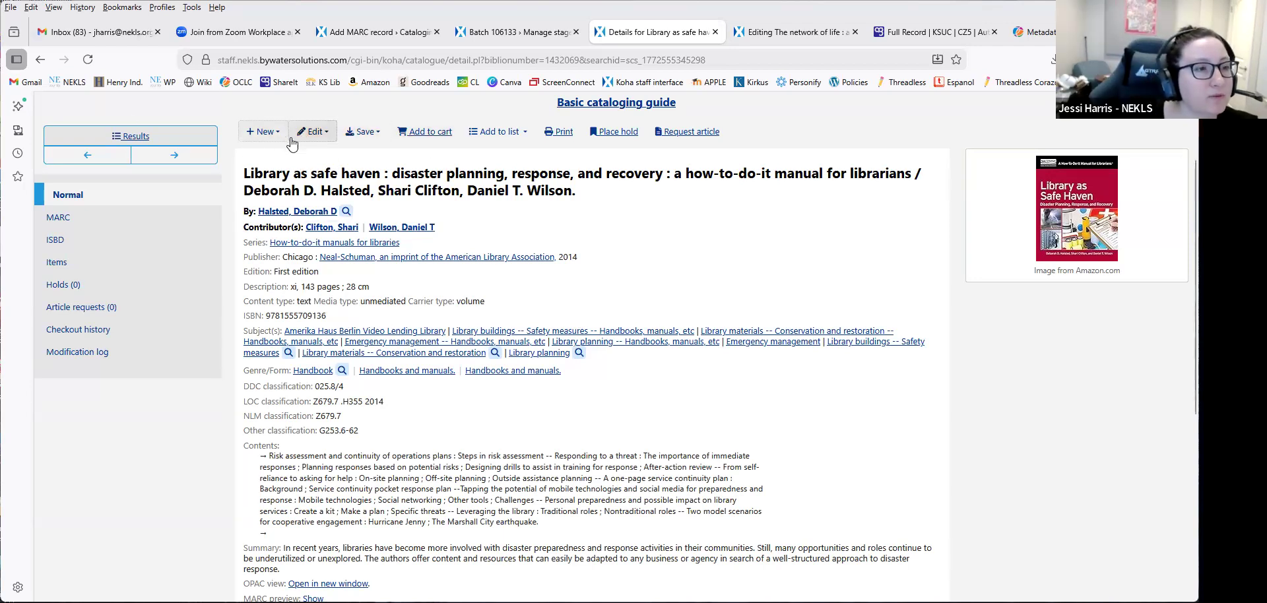
pyautogui.scroll(-5, 712, 437)
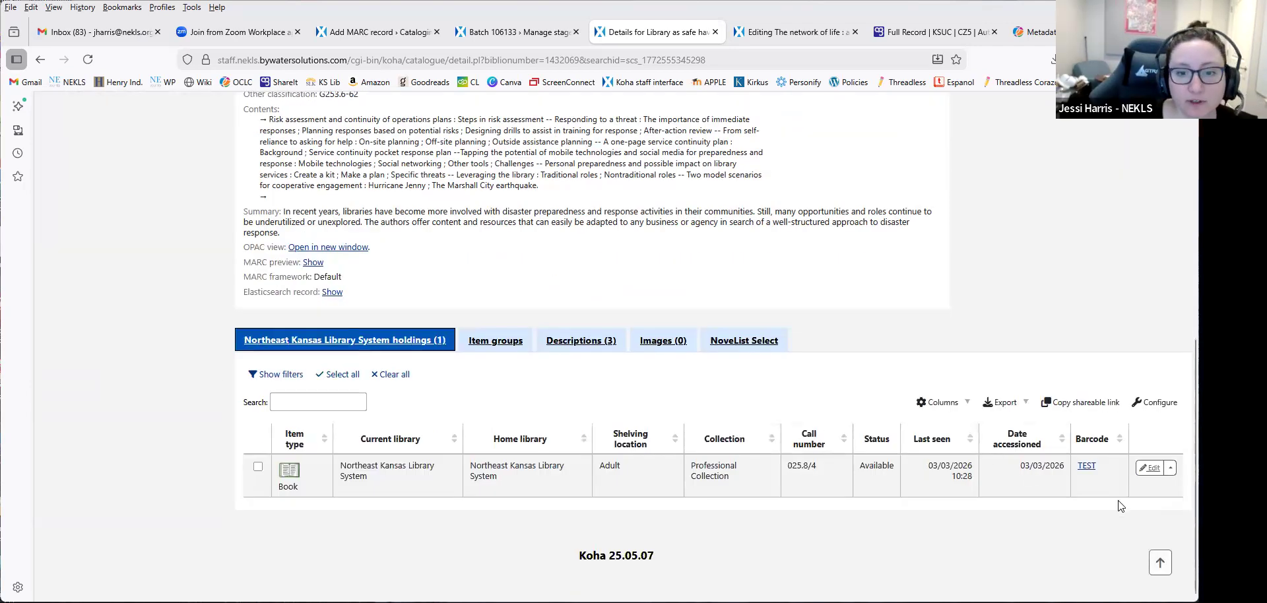
# Open the TEST item from the record's holdings for editing, and delete that item from the record.
pyautogui.click(1151, 468)
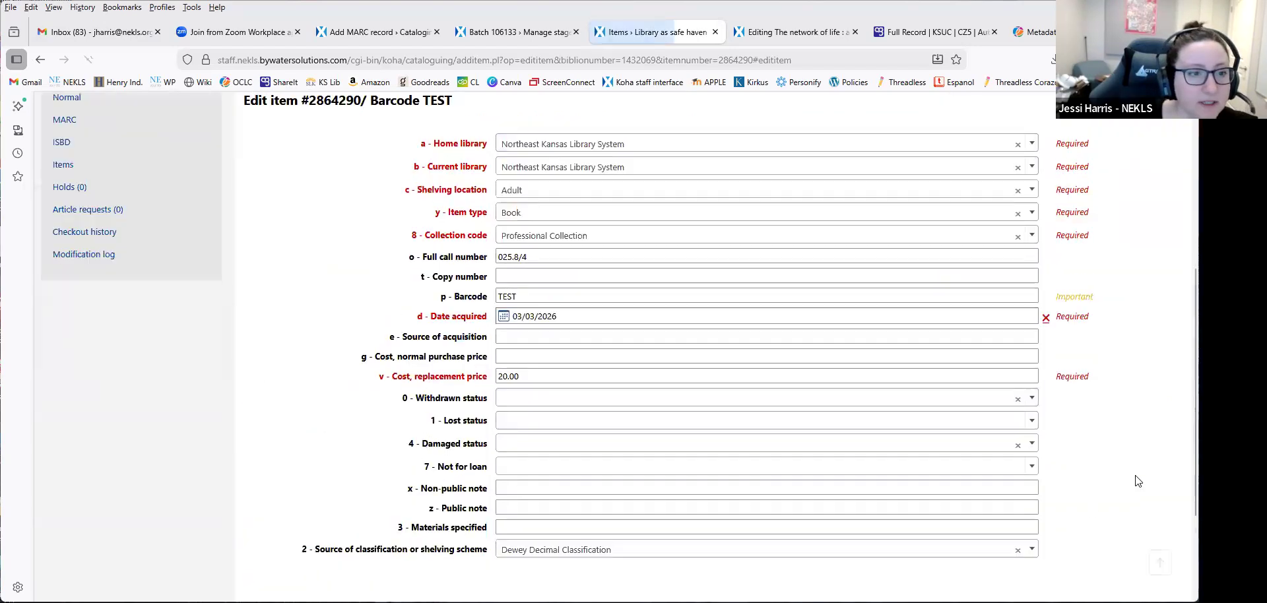
pyautogui.scroll(-3, 750, 514)
pyautogui.scroll(7, 750, 514)
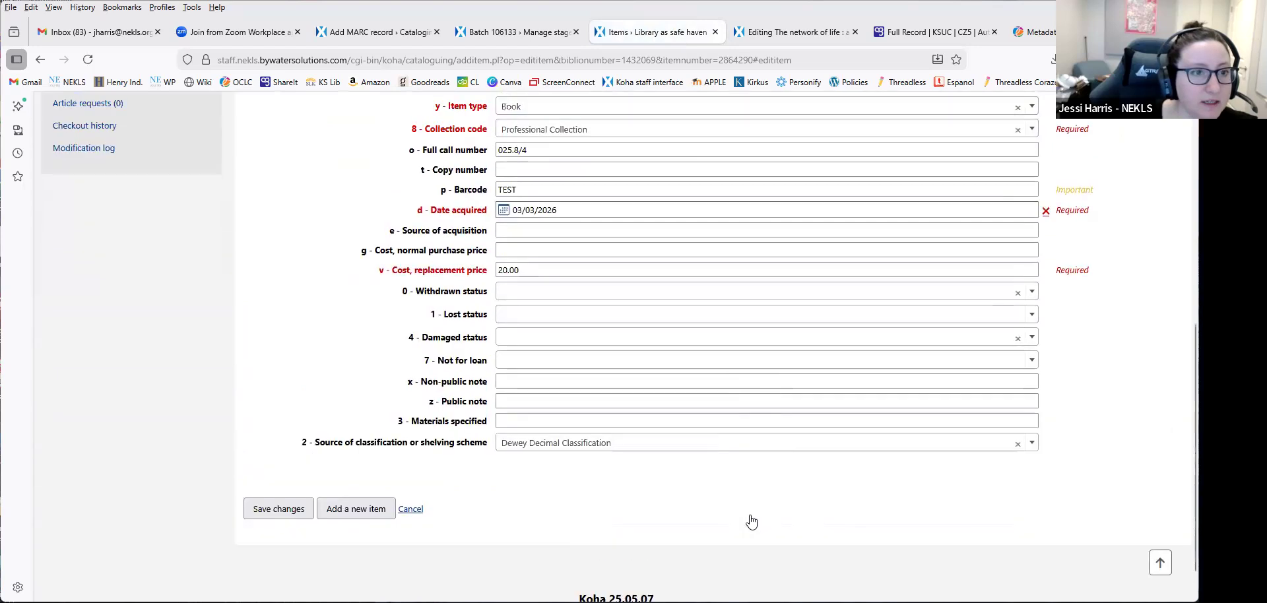
pyautogui.click(90, 363)
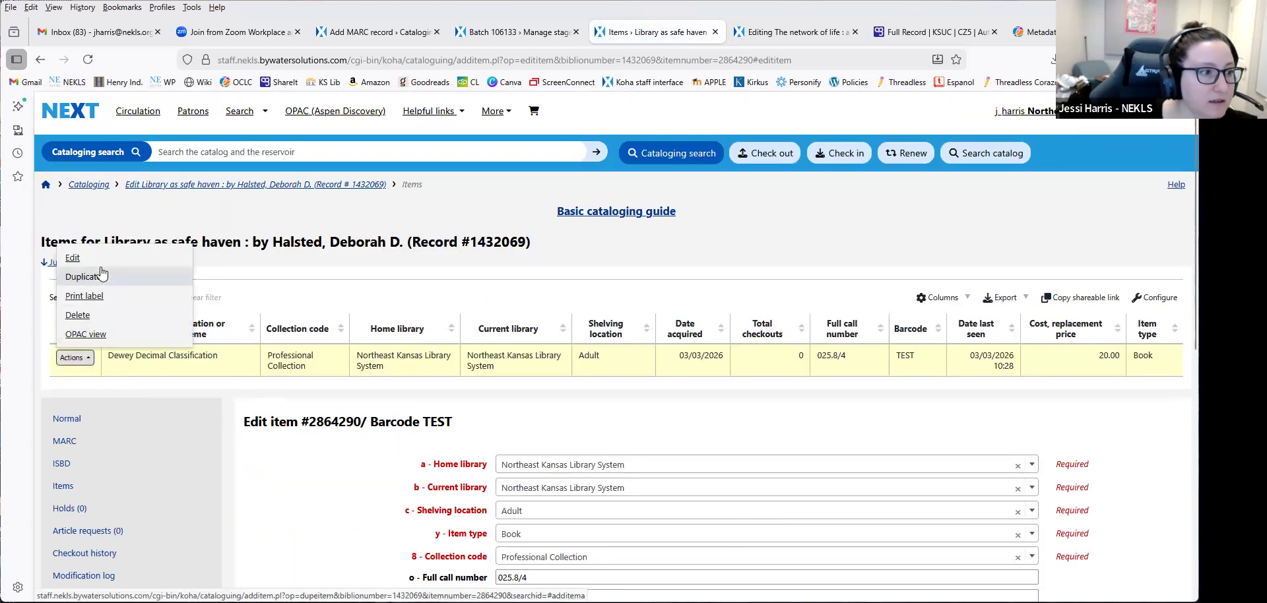
pyautogui.click(103, 315)
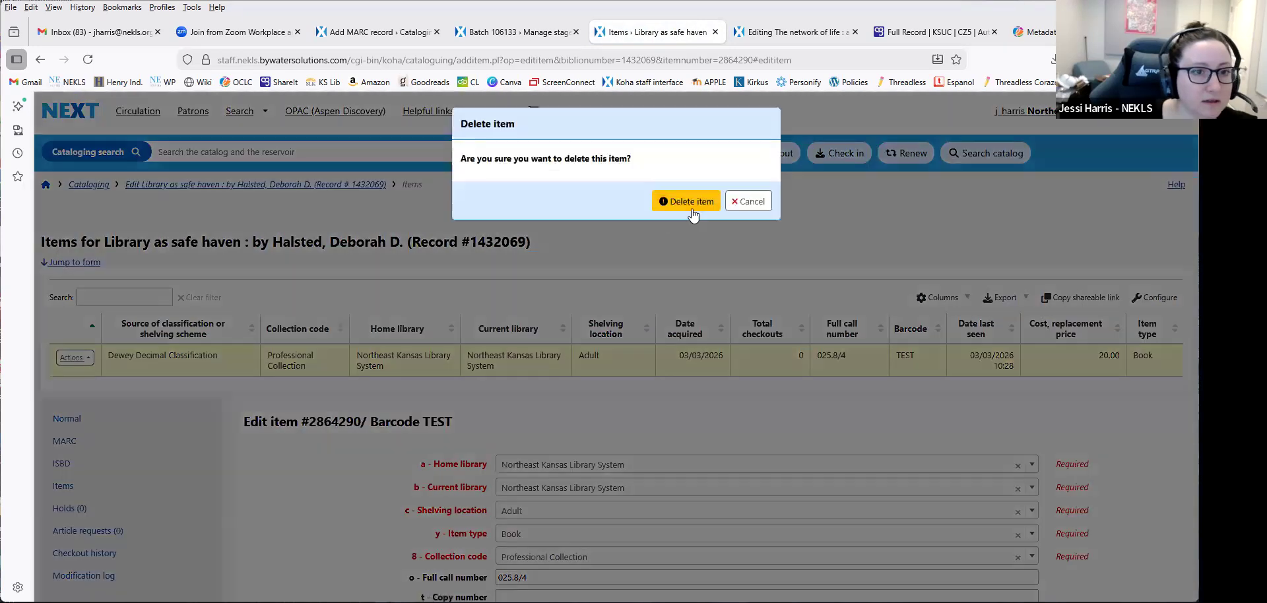
pyautogui.click(693, 205)
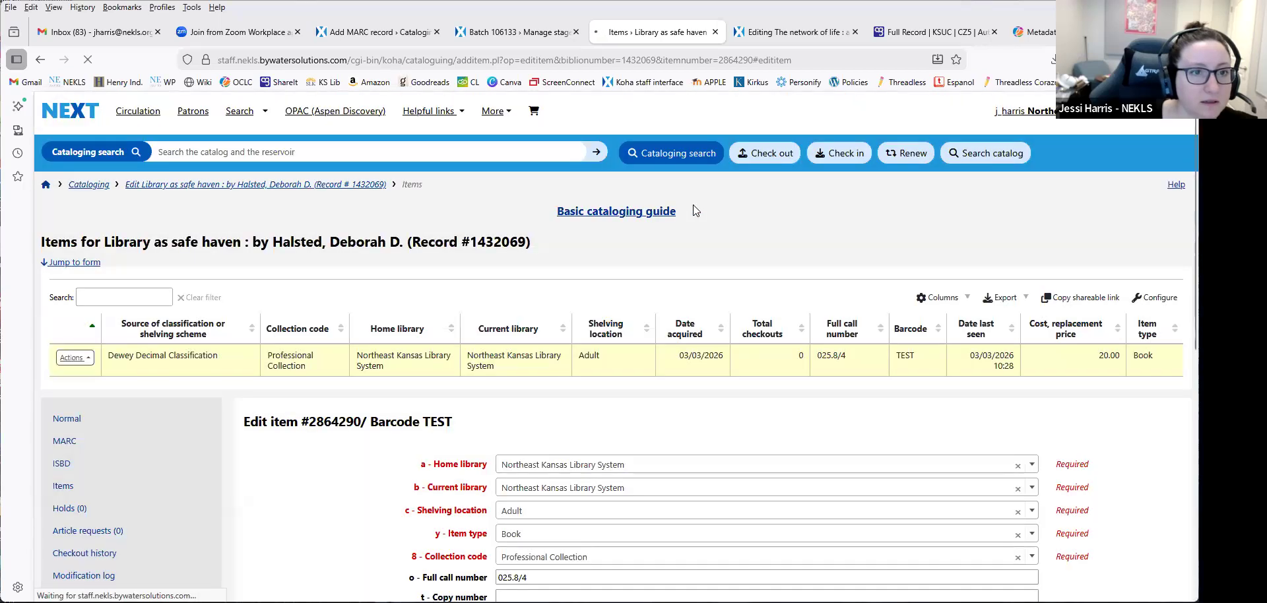
# Open the record's MARC editing page, copy the title "Library as safe haven" and search the catalog for it again.
pyautogui.click(266, 197)
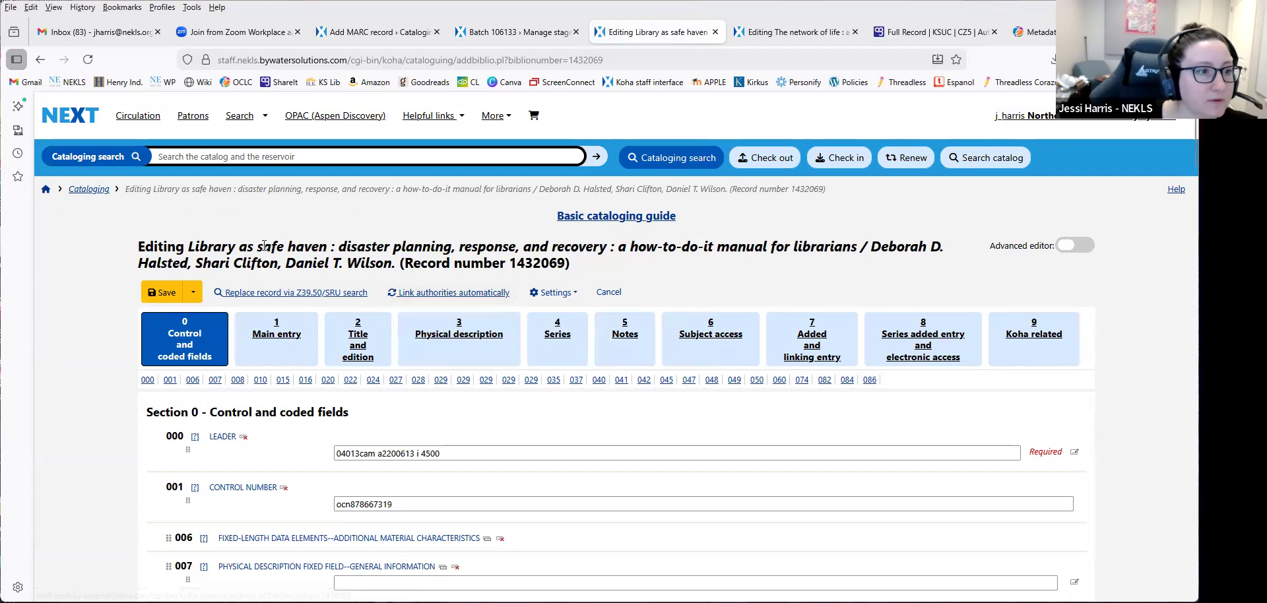
pyautogui.moveTo(327, 246); pyautogui.dragTo(189, 247)
pyautogui.rightClick(192, 250)
pyautogui.click(213, 263)
pyautogui.click(994, 165)
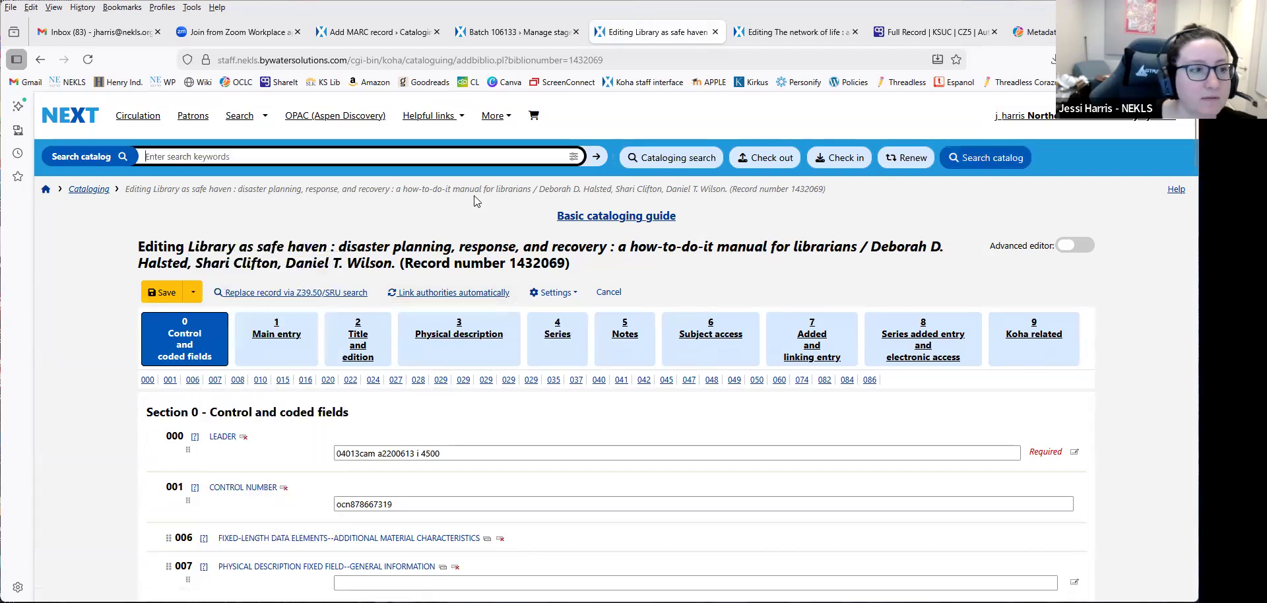
pyautogui.rightClick(366, 163)
pyautogui.click(396, 249)
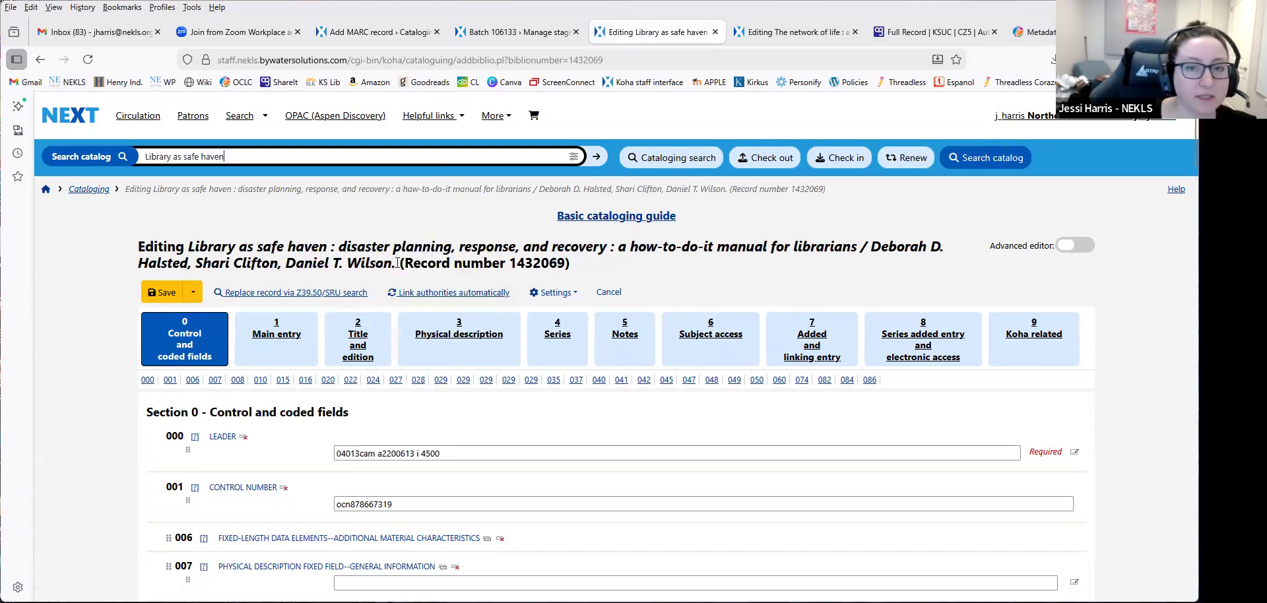
pyautogui.press('Return')
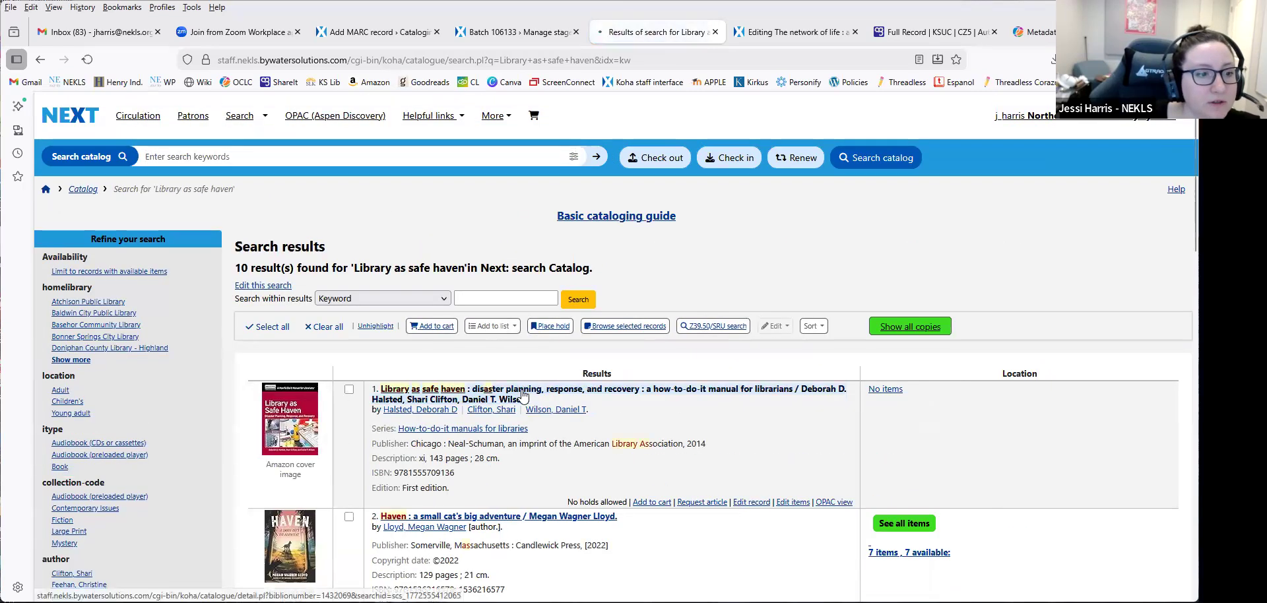
# Open the Library as safe haven record from the search results, look over its details and delete the record from the catalog.
pyautogui.click(523, 394)
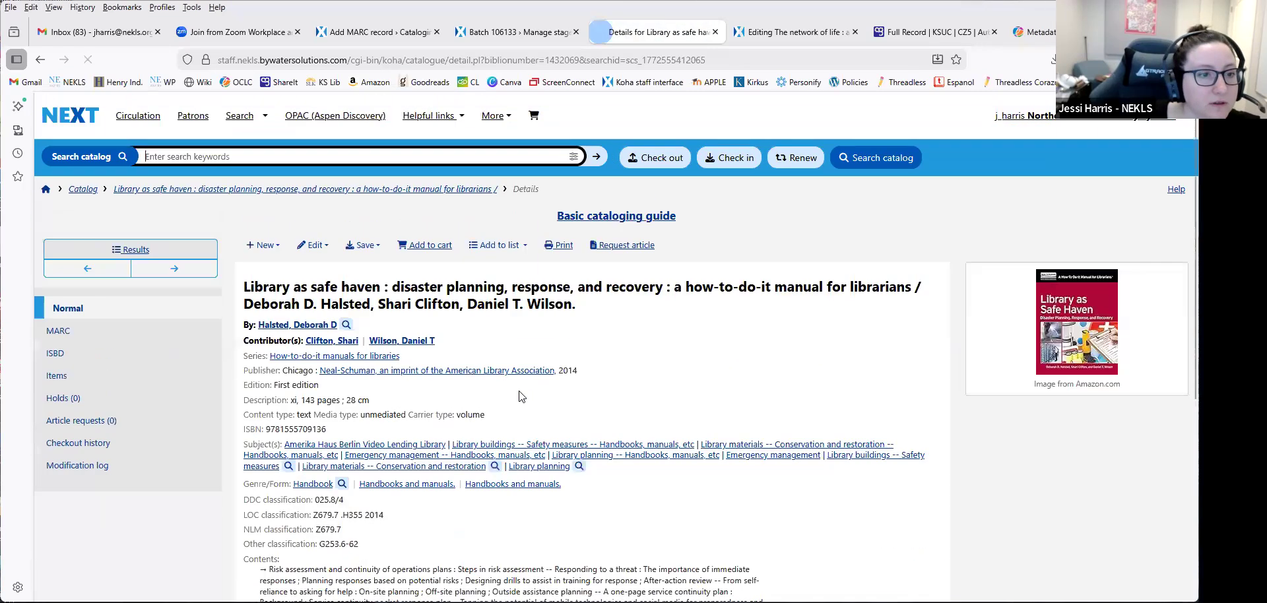
pyautogui.scroll(-15, 528, 391)
pyautogui.scroll(15, 528, 390)
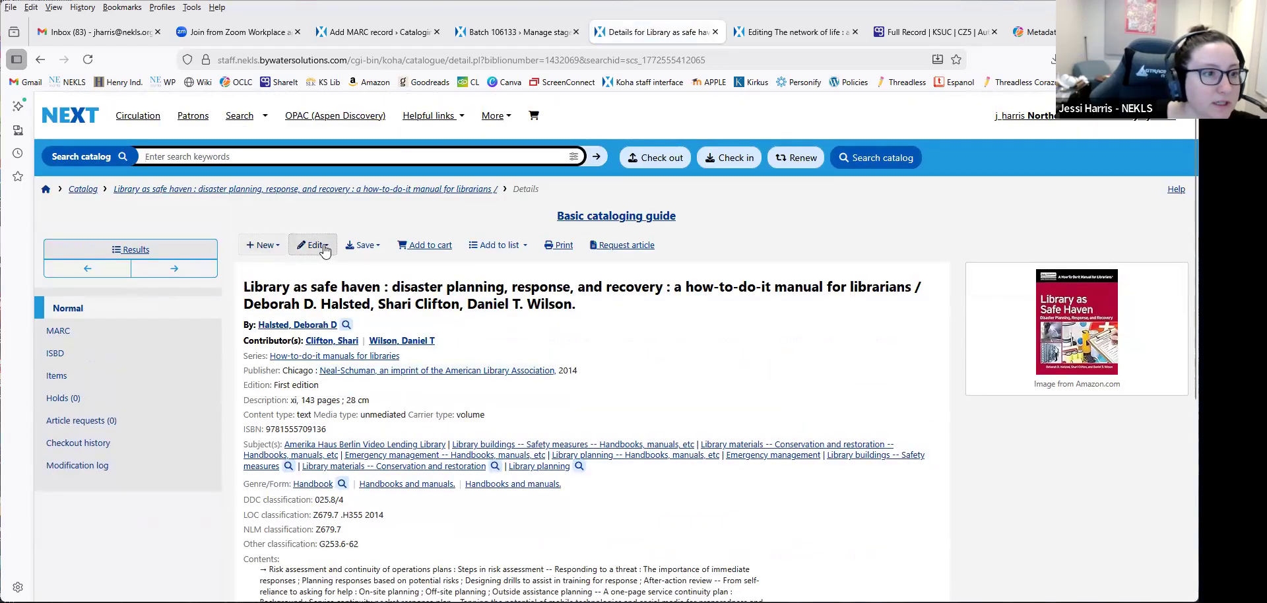
pyautogui.click(316, 246)
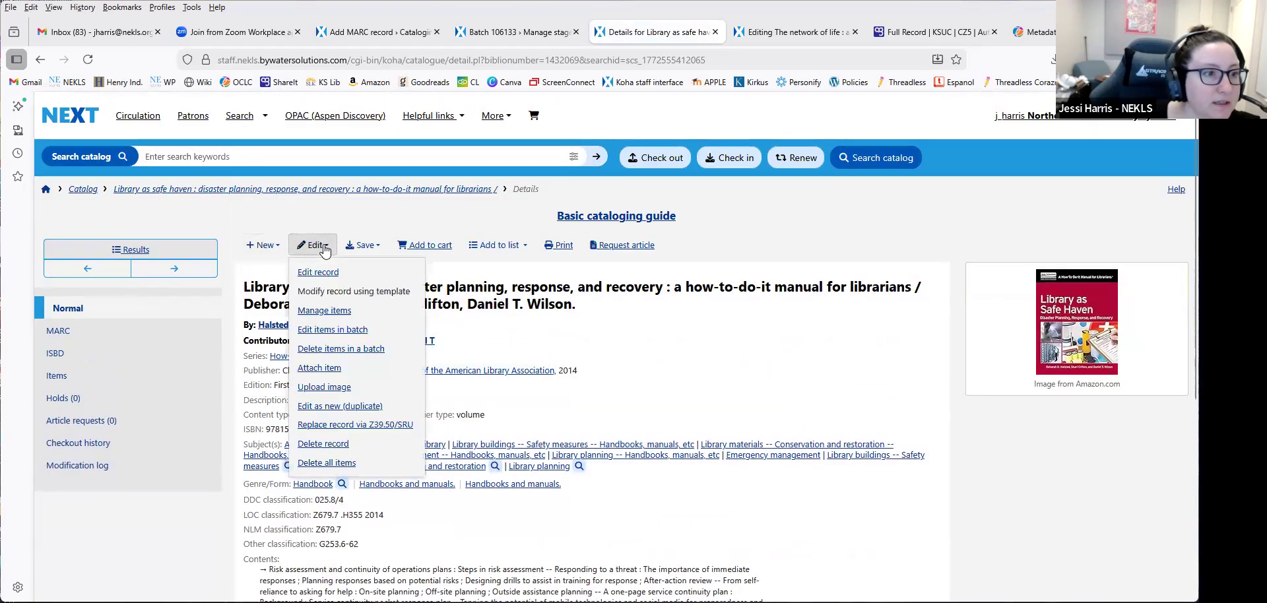
pyautogui.click(362, 446)
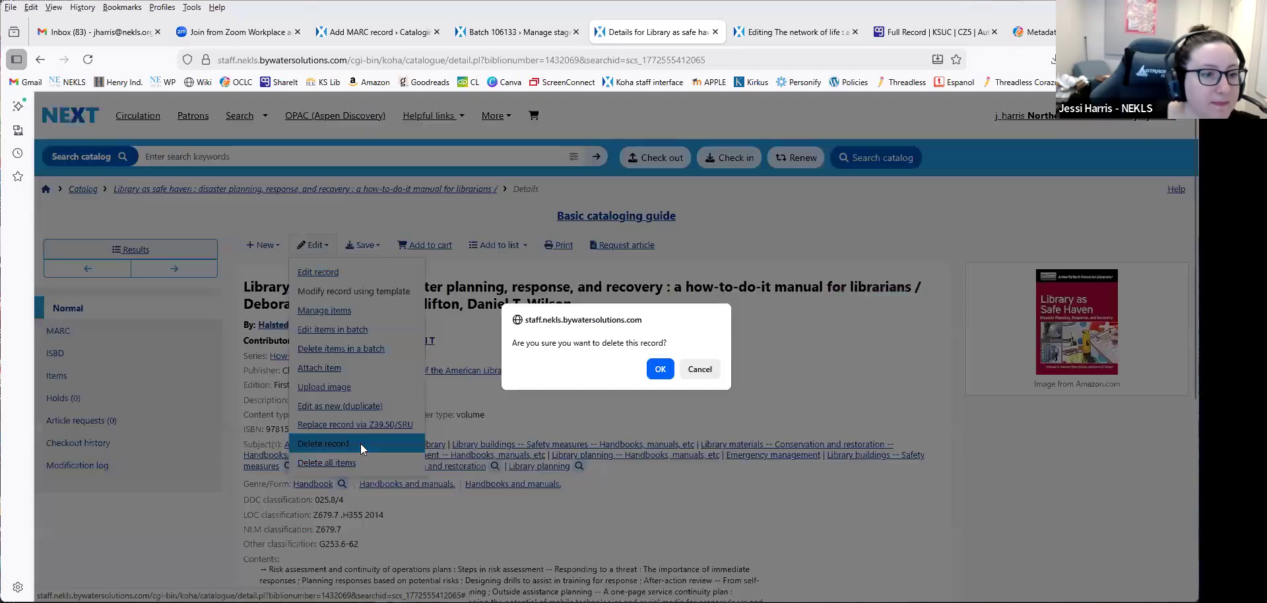
pyautogui.click(660, 370)
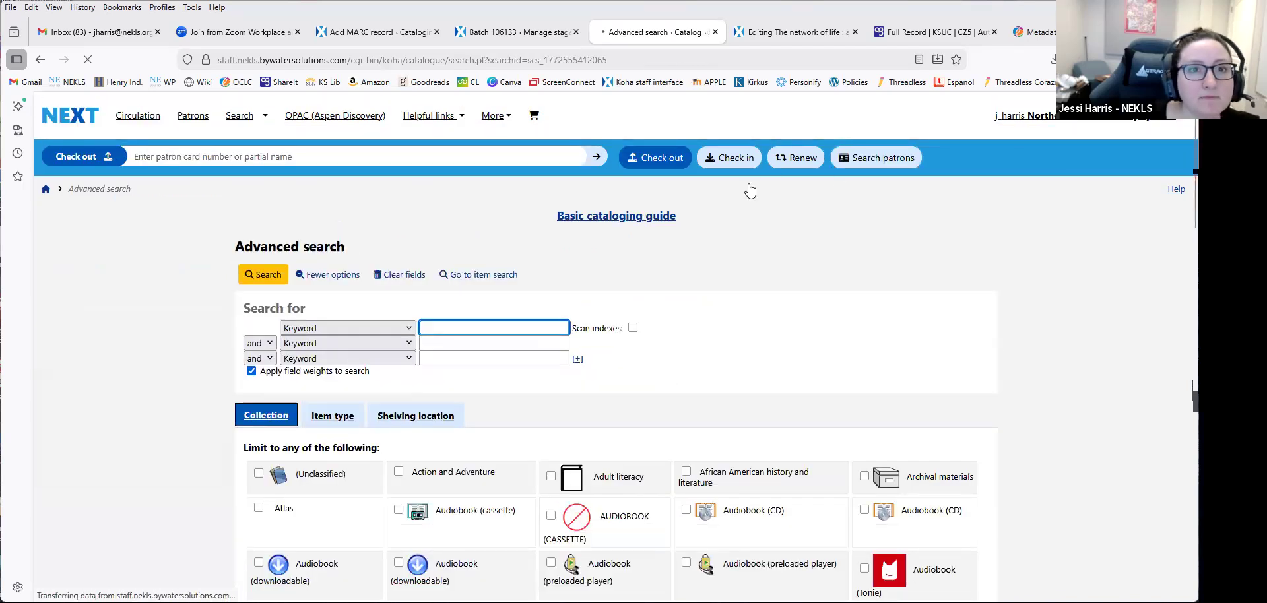
# Copy the title "The network of life" from its record's MARC editing page and search the catalog for it.
pyautogui.click(805, 29)
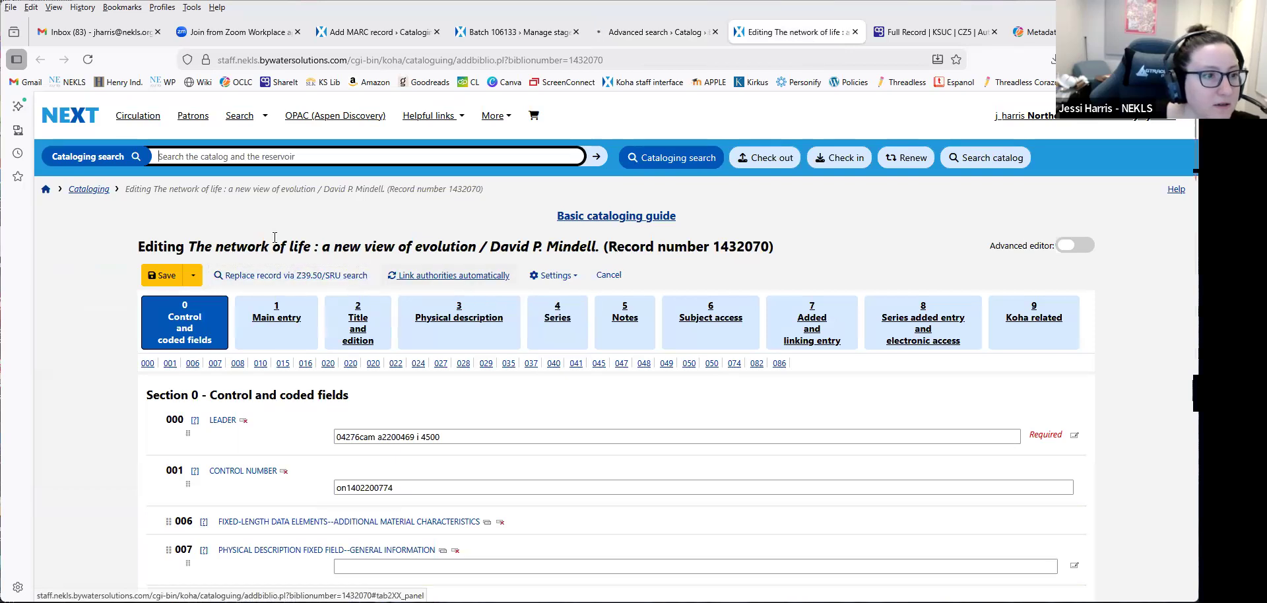
pyautogui.moveTo(311, 246); pyautogui.dragTo(188, 247)
pyautogui.rightClick(224, 247)
pyautogui.click(256, 260)
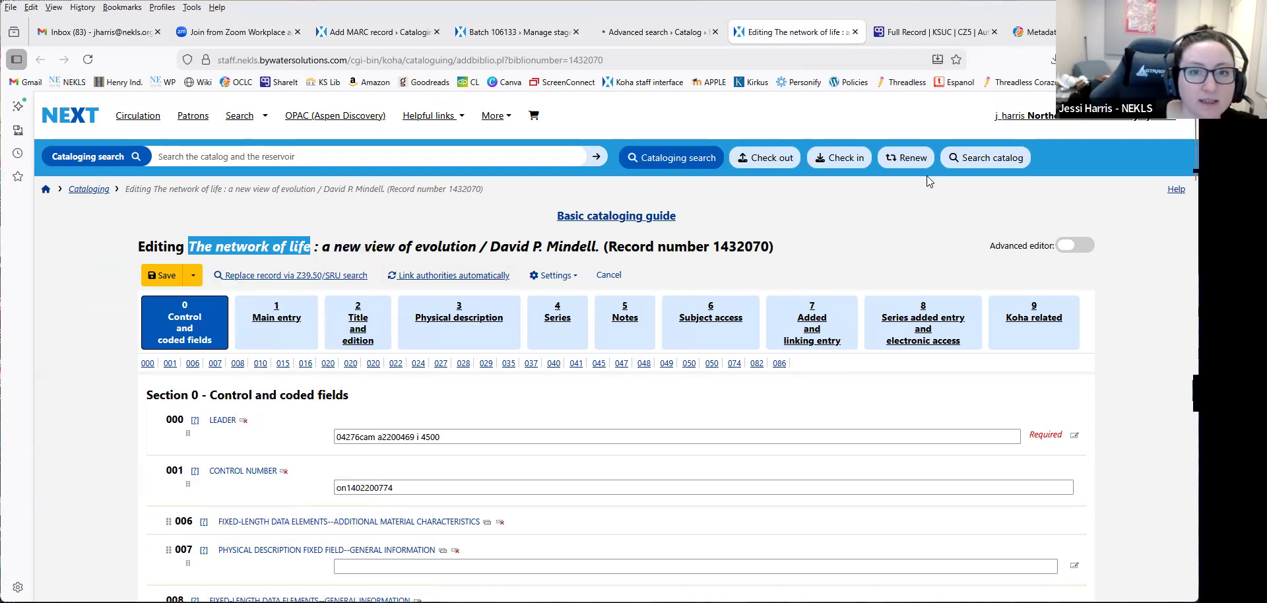
pyautogui.click(988, 169)
pyautogui.rightClick(404, 157)
pyautogui.click(436, 256)
pyautogui.press('Return')
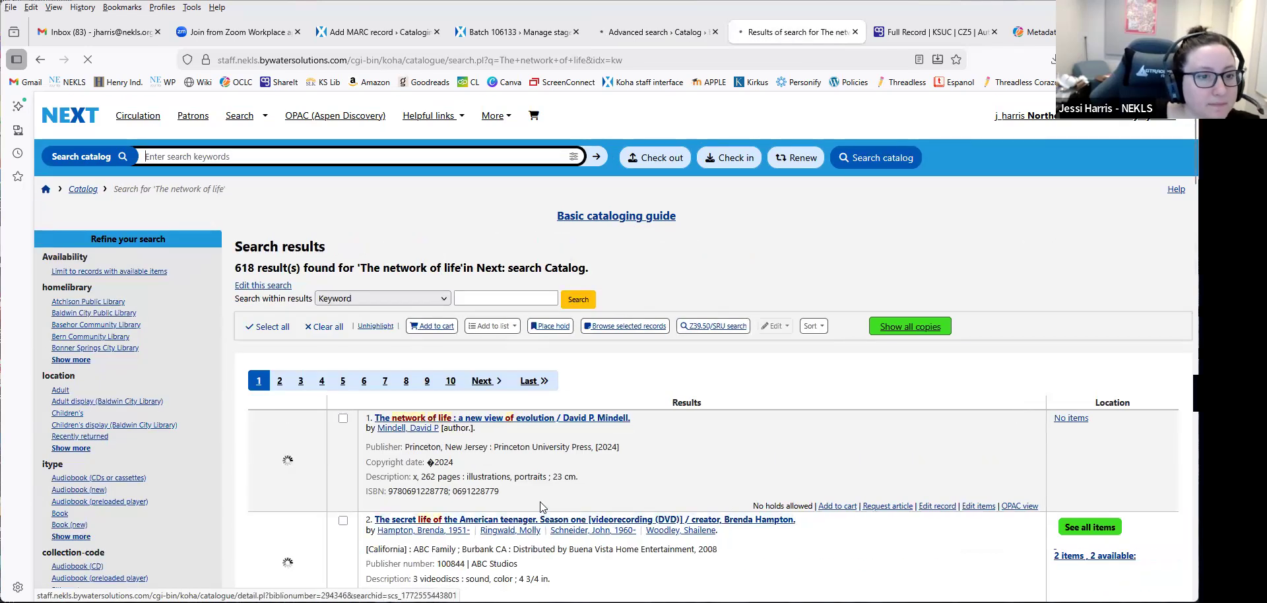
# Open the record for The network of life : a new view of evolution, check its details and delete the record.
pyautogui.scroll(-3, 573, 507)
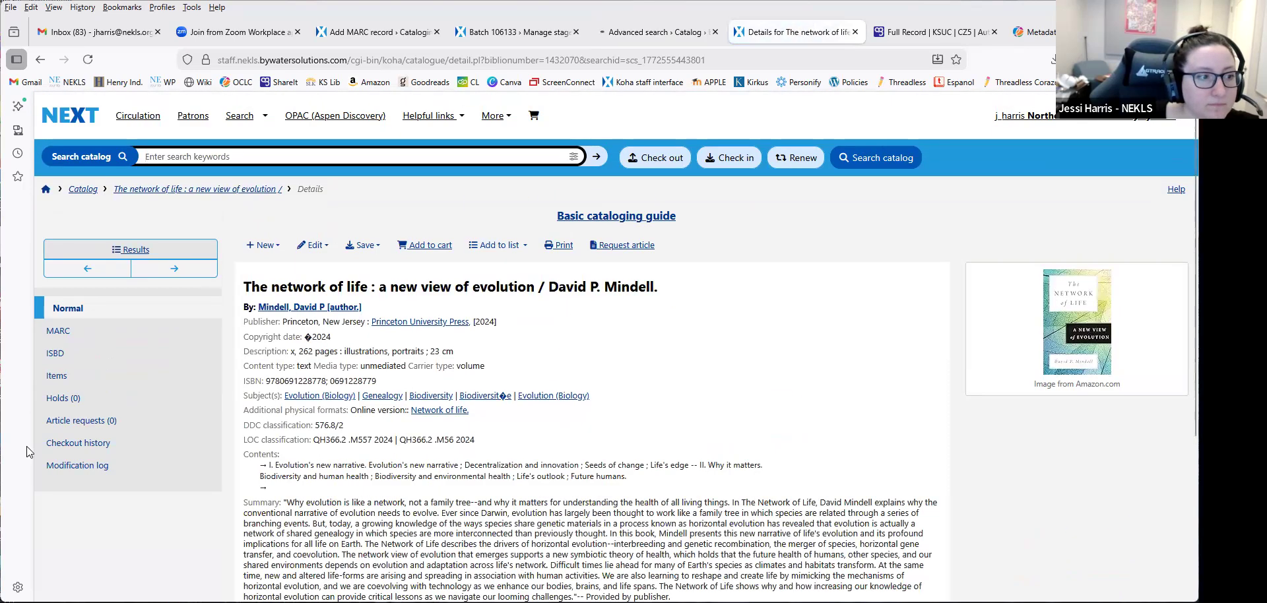
pyautogui.scroll(-4, 549, 508)
pyautogui.scroll(5, 550, 508)
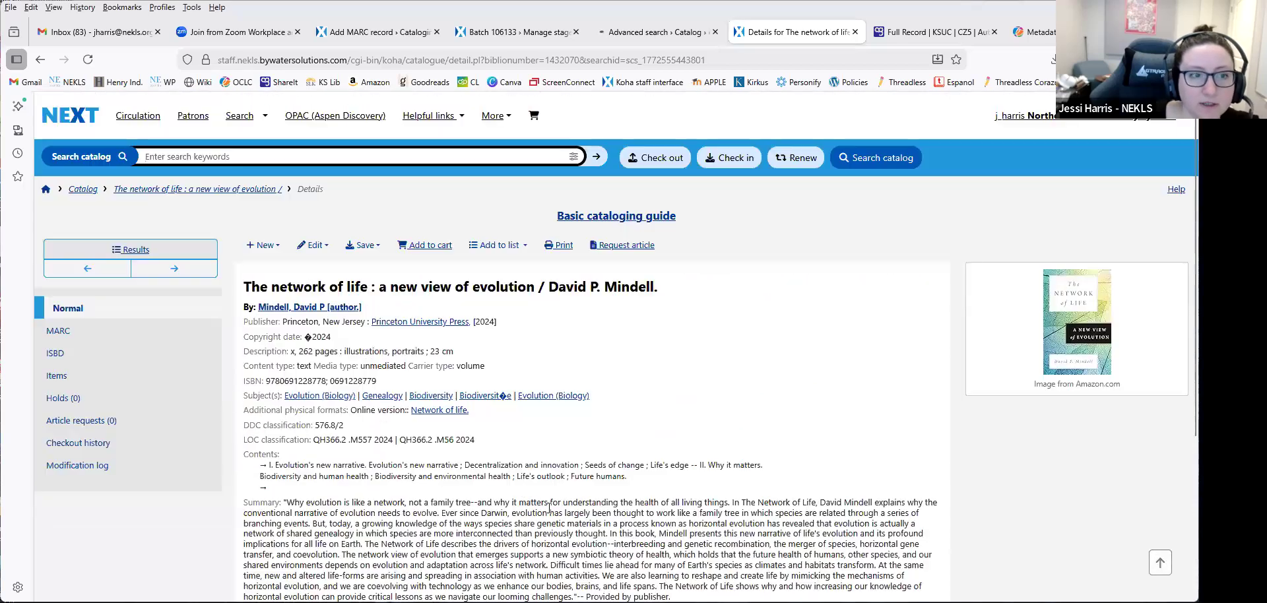
pyautogui.click(313, 248)
pyautogui.click(323, 443)
pyautogui.click(660, 368)
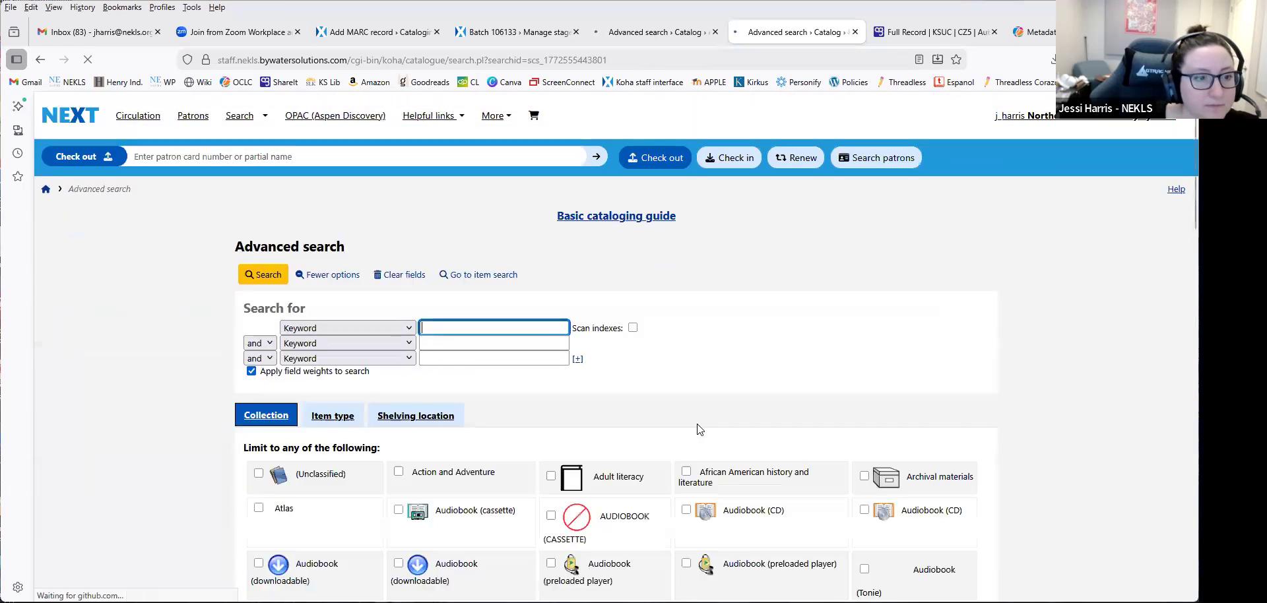
# Return from the Batch 106133 page to the Koha staff home page and close the leftover advanced search pages.
pyautogui.scroll(-5, 700, 451)
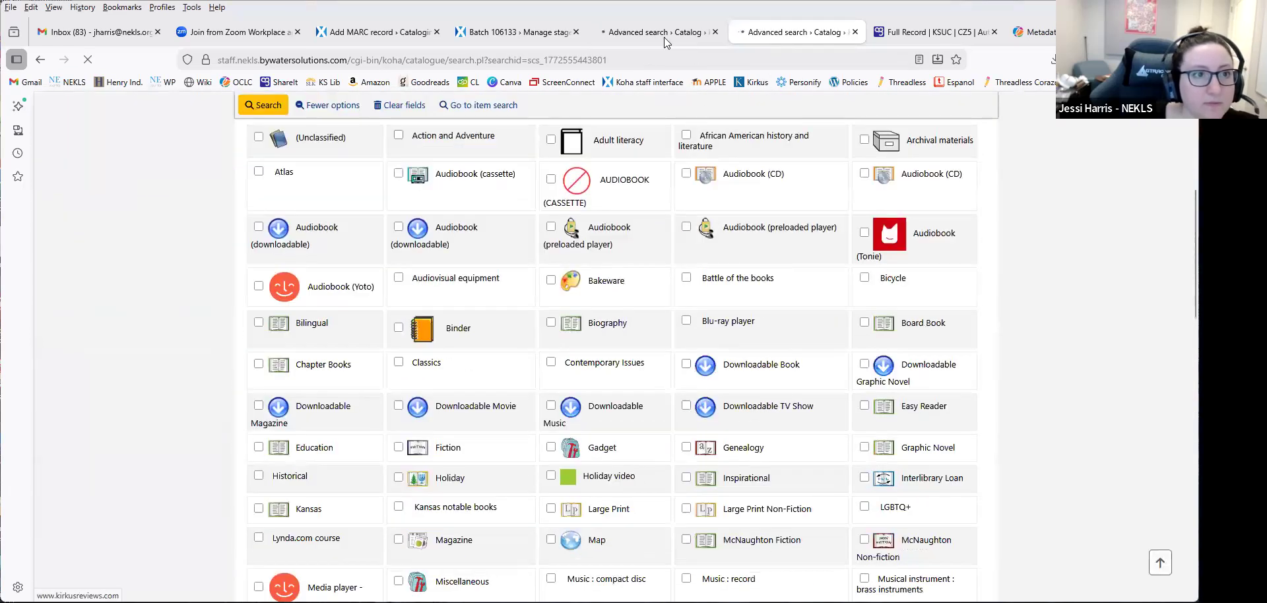
pyautogui.click(507, 33)
pyautogui.scroll(10, 491, 227)
pyautogui.click(79, 117)
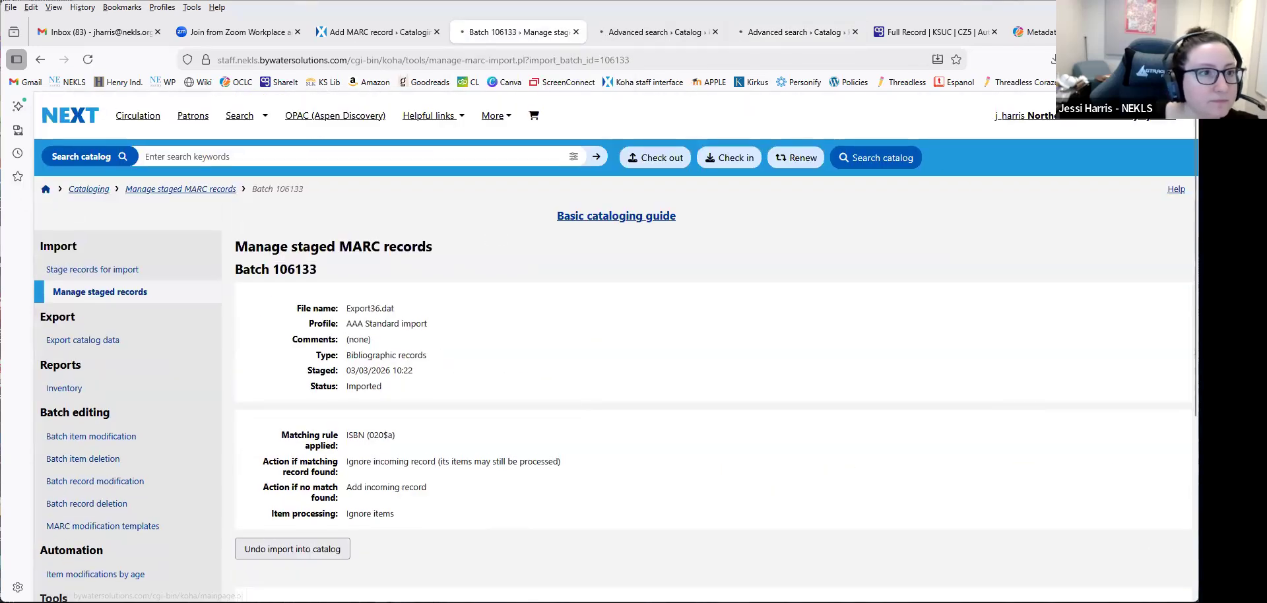
pyautogui.click(715, 33)
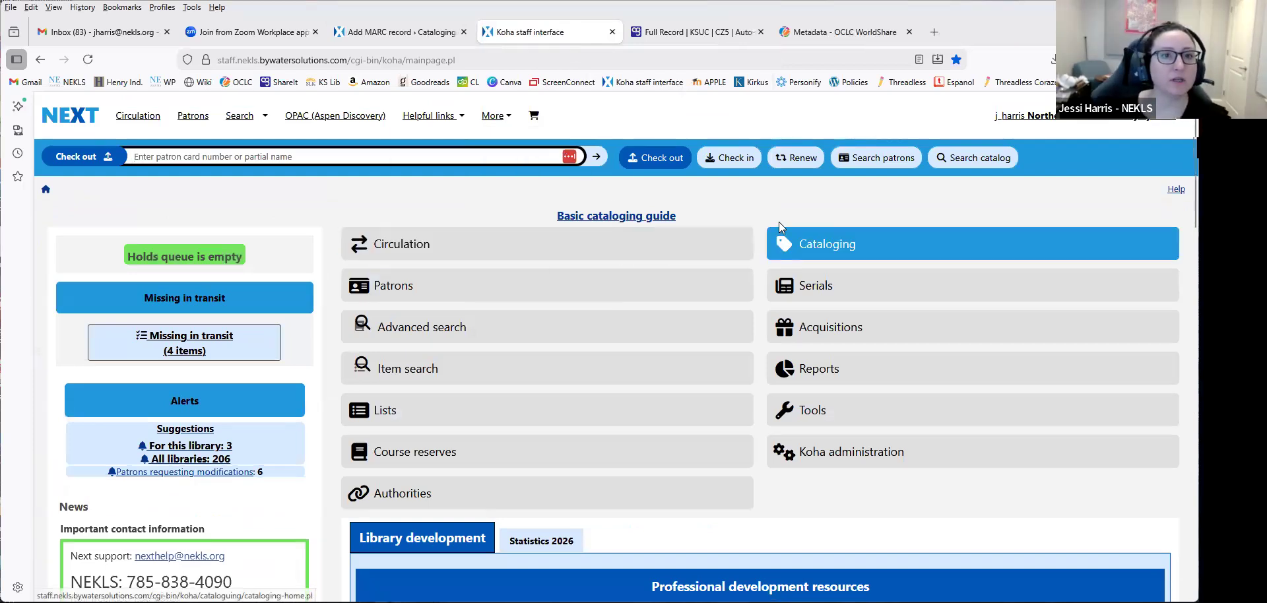
pyautogui.click(851, 33)
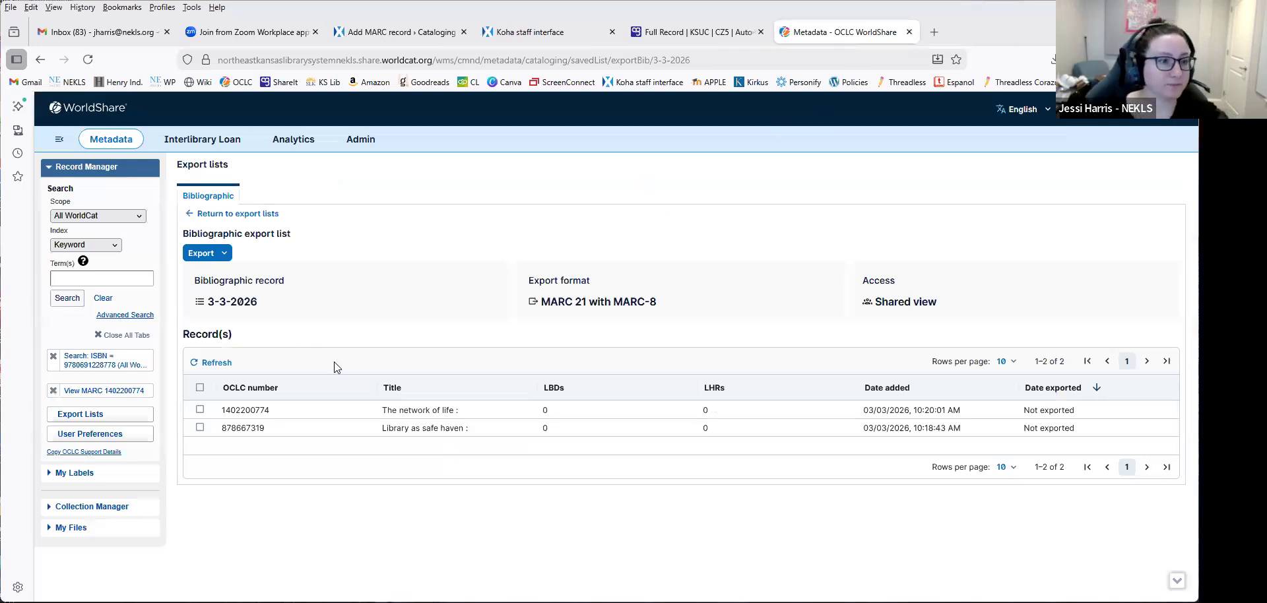
pyautogui.click(145, 337)
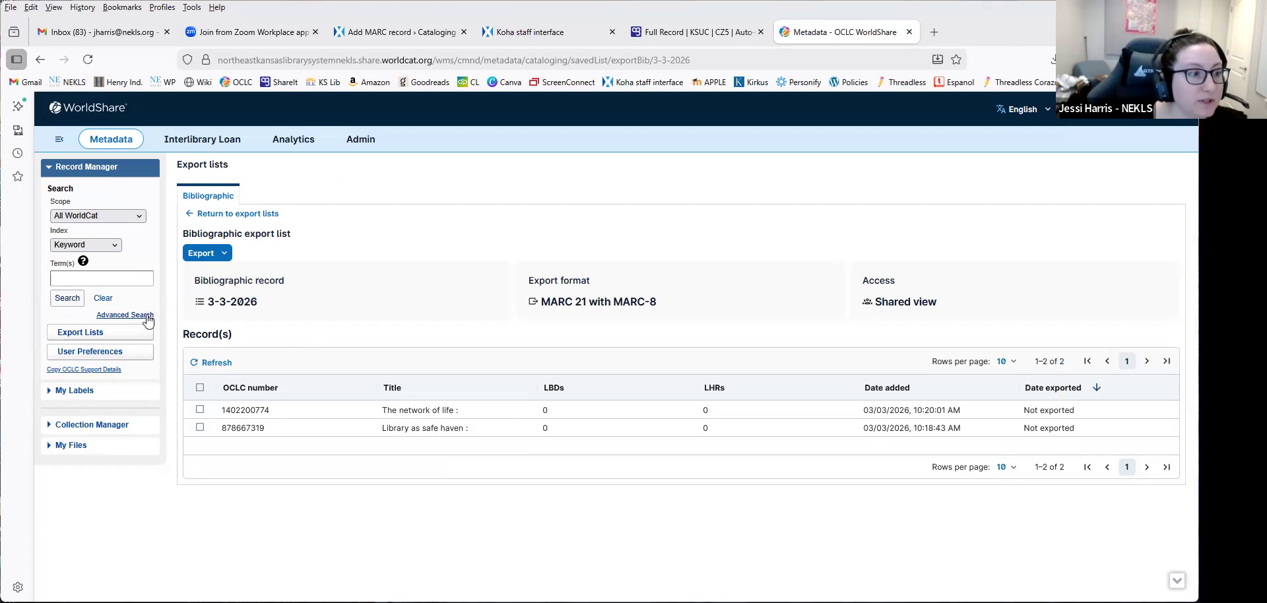
pyautogui.click(146, 317)
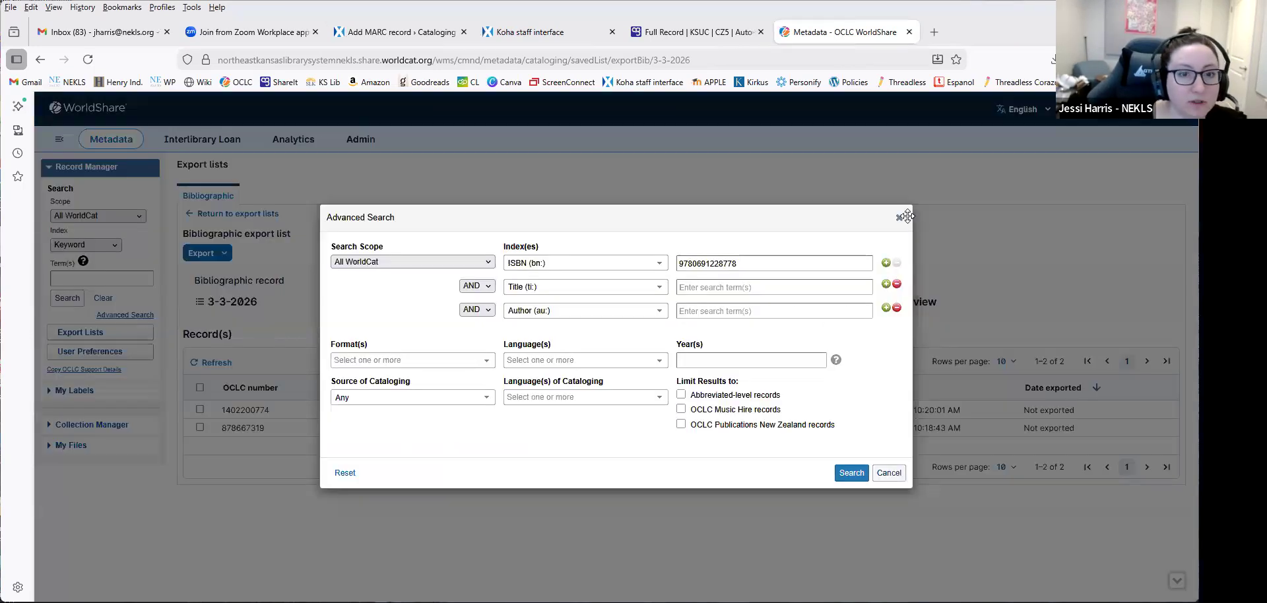
pyautogui.click(752, 264)
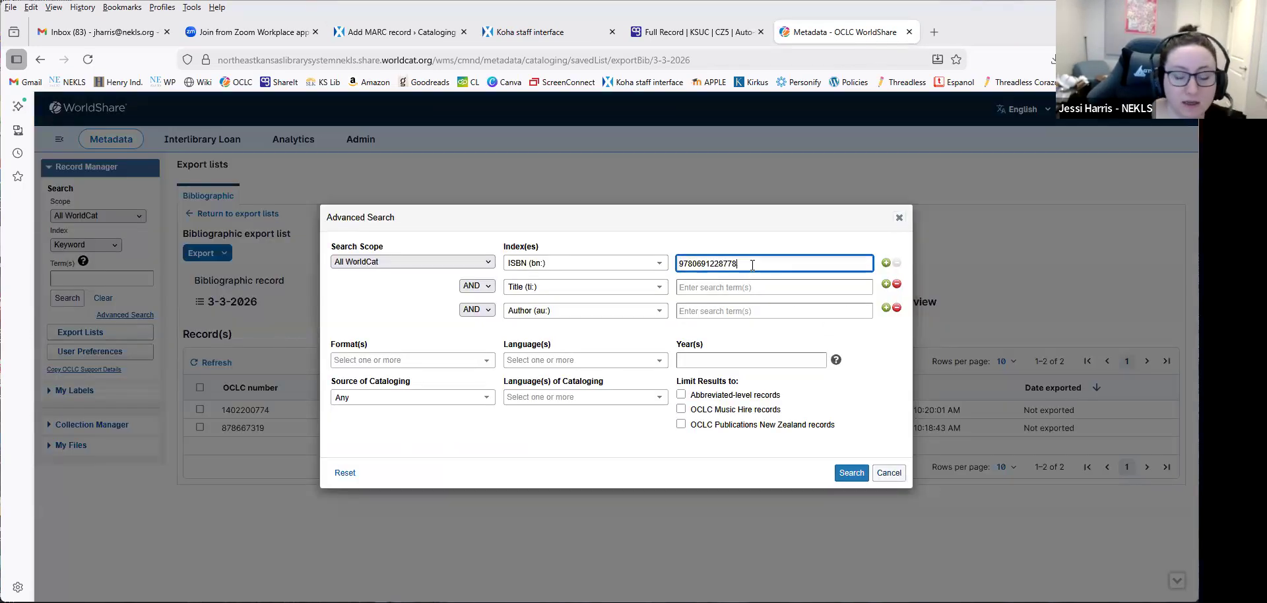
pyautogui.press('Return')
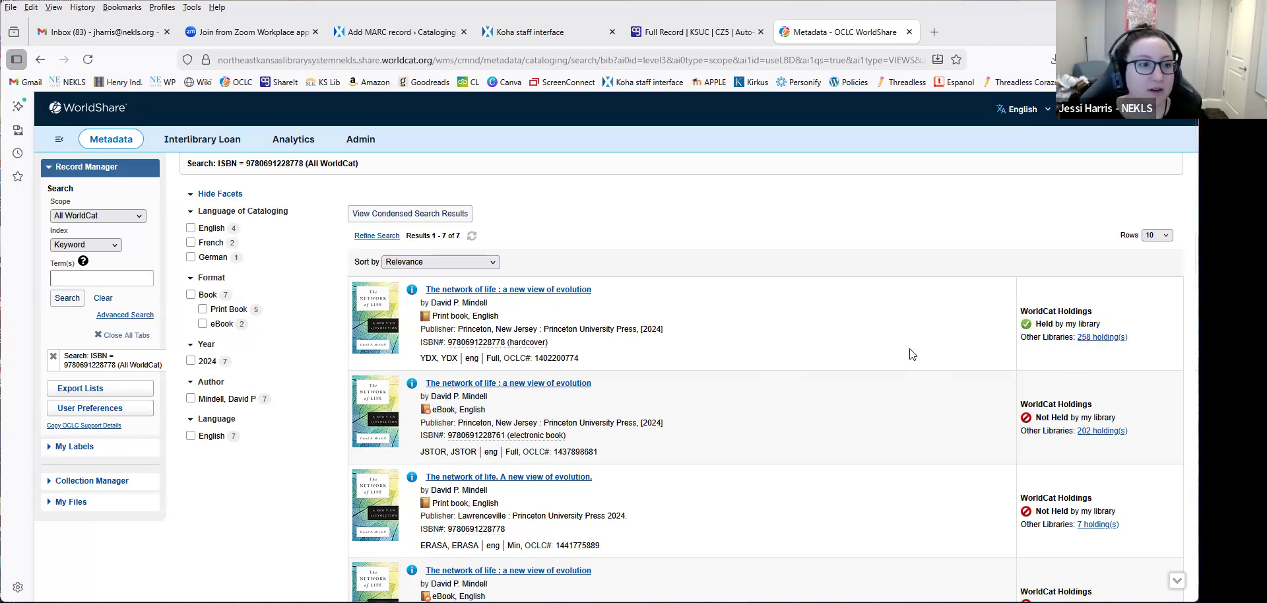
# Open the held print book record for The network of life and delete the library's WorldCat holding.
pyautogui.click(542, 291)
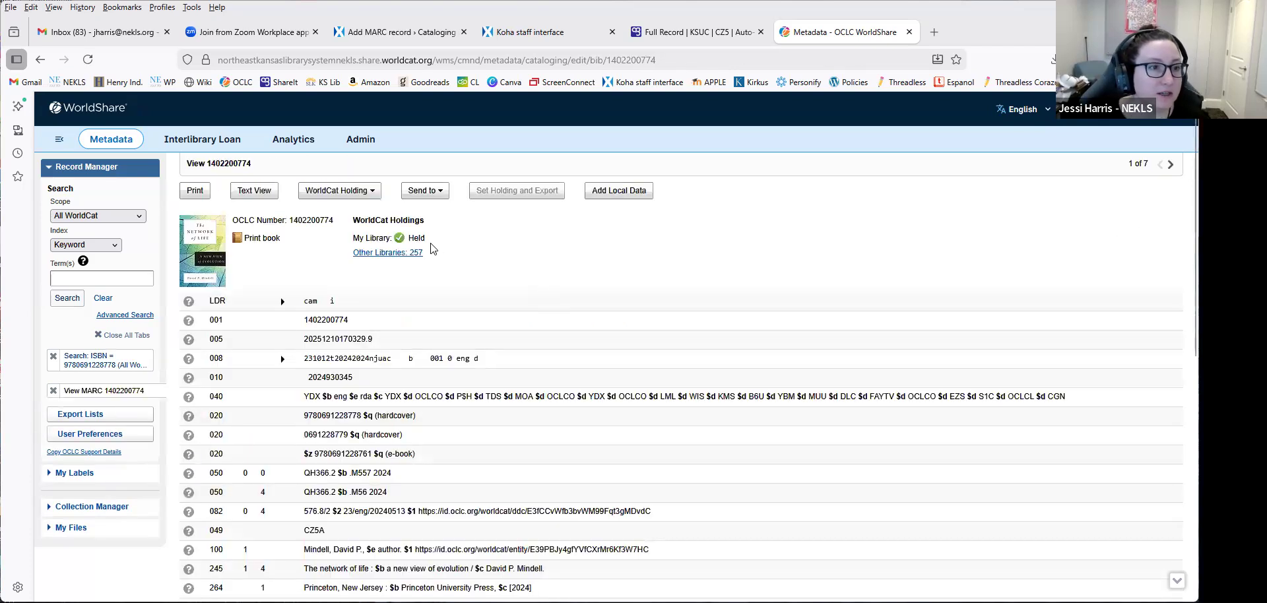
pyautogui.click(371, 192)
pyautogui.click(324, 228)
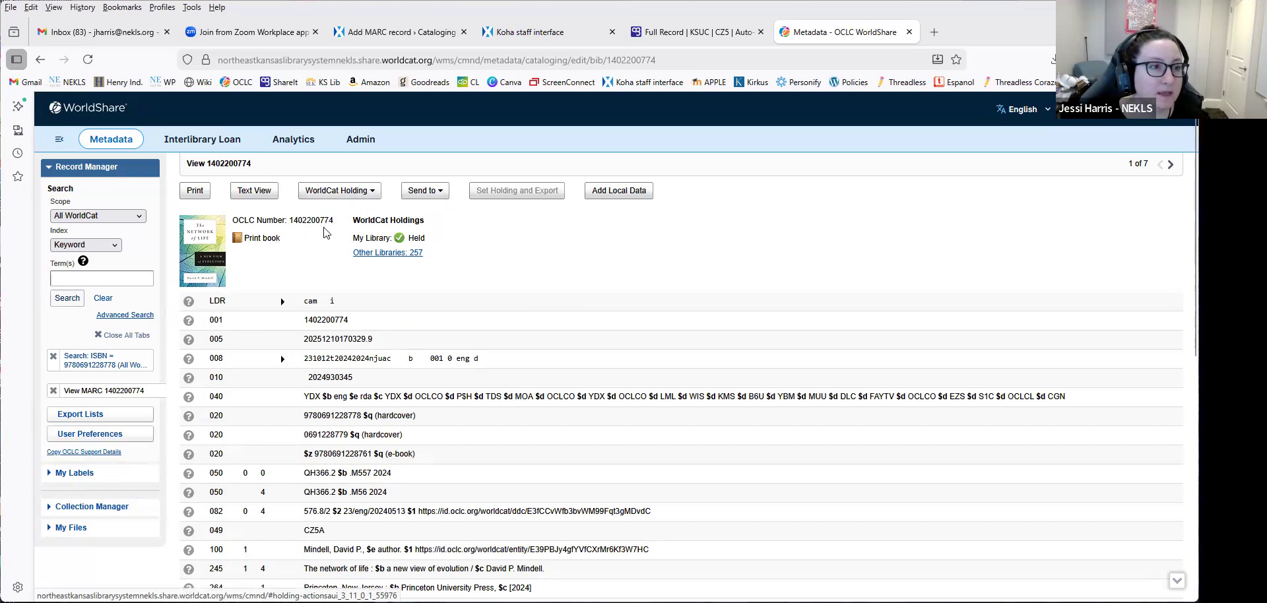
pyautogui.click(363, 193)
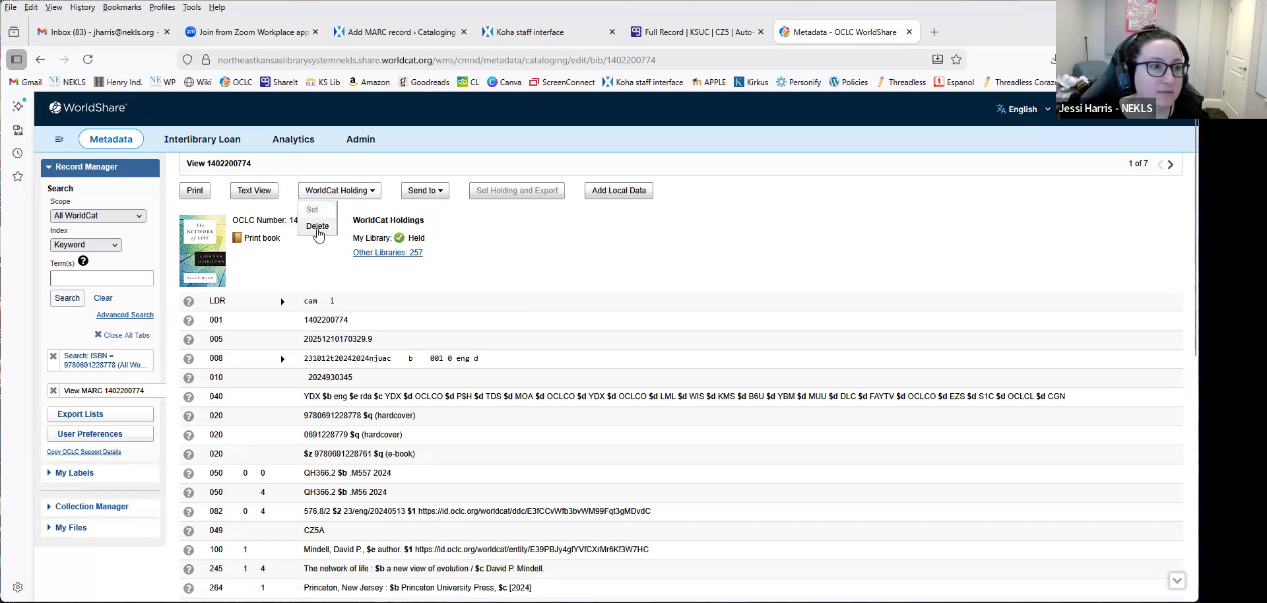
pyautogui.click(317, 227)
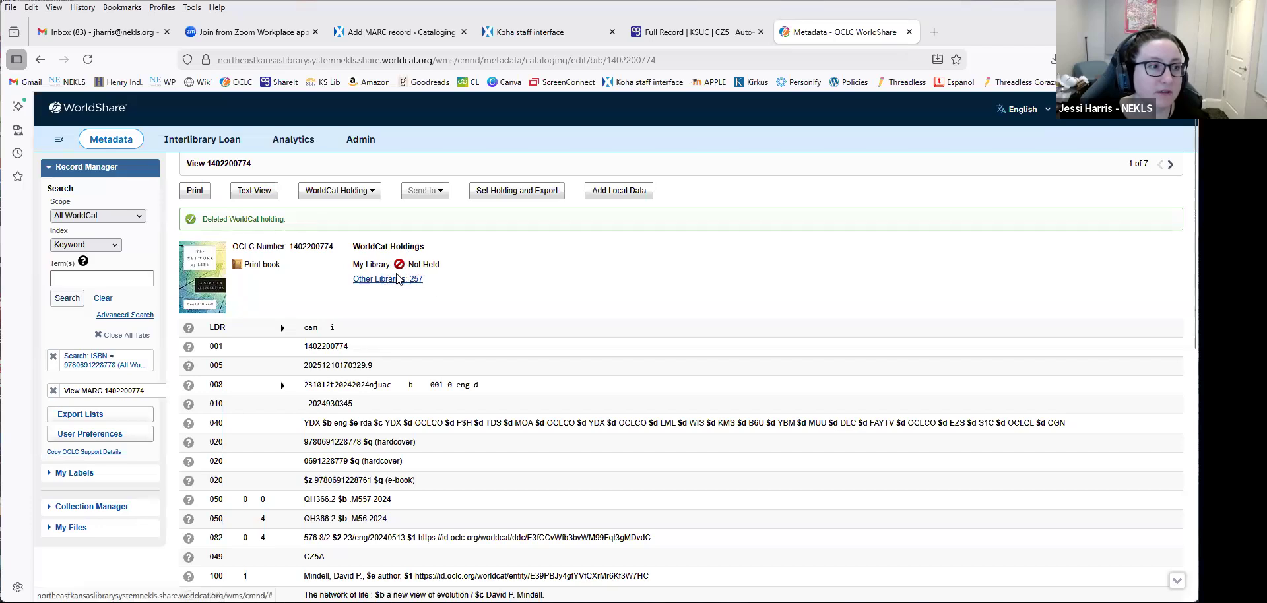
pyautogui.click(130, 336)
pyautogui.click(135, 315)
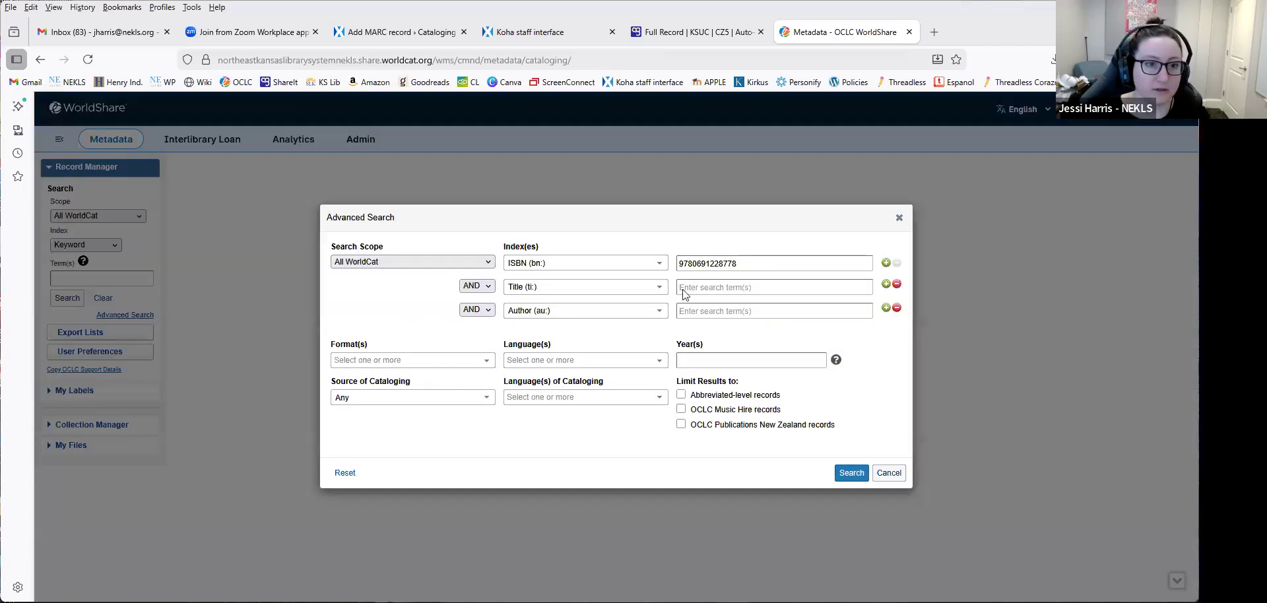
pyautogui.moveTo(749, 263); pyautogui.dragTo(619, 274)
pyautogui.press('BackSpace')
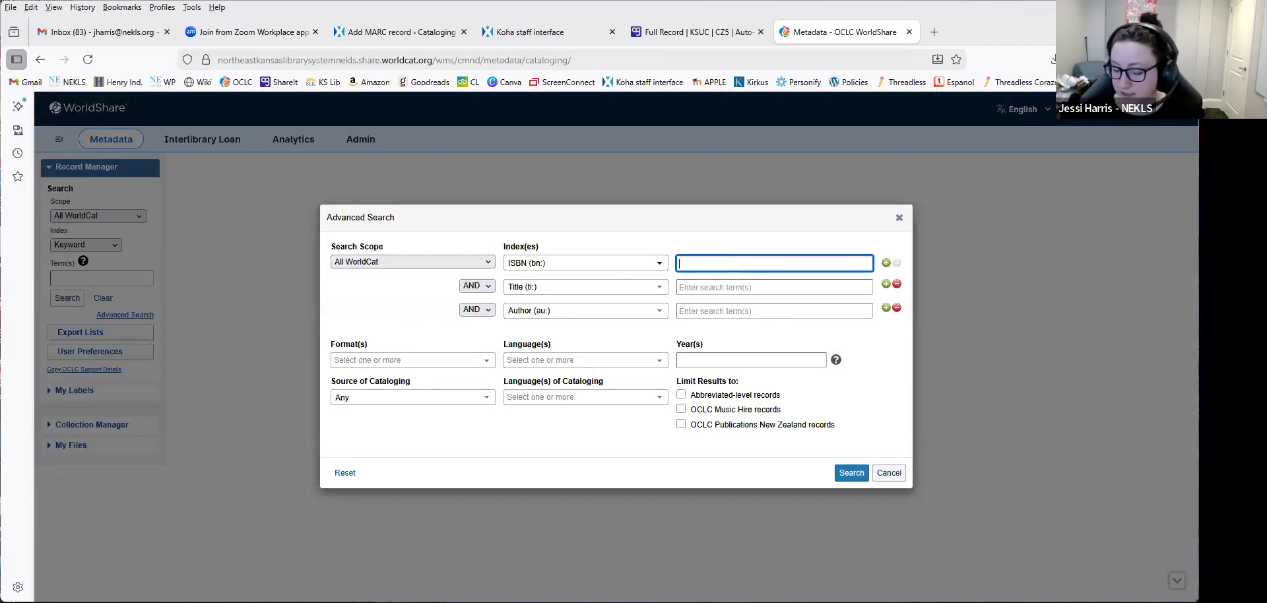
pyautogui.write('9781555709136')
pyautogui.press('Return')
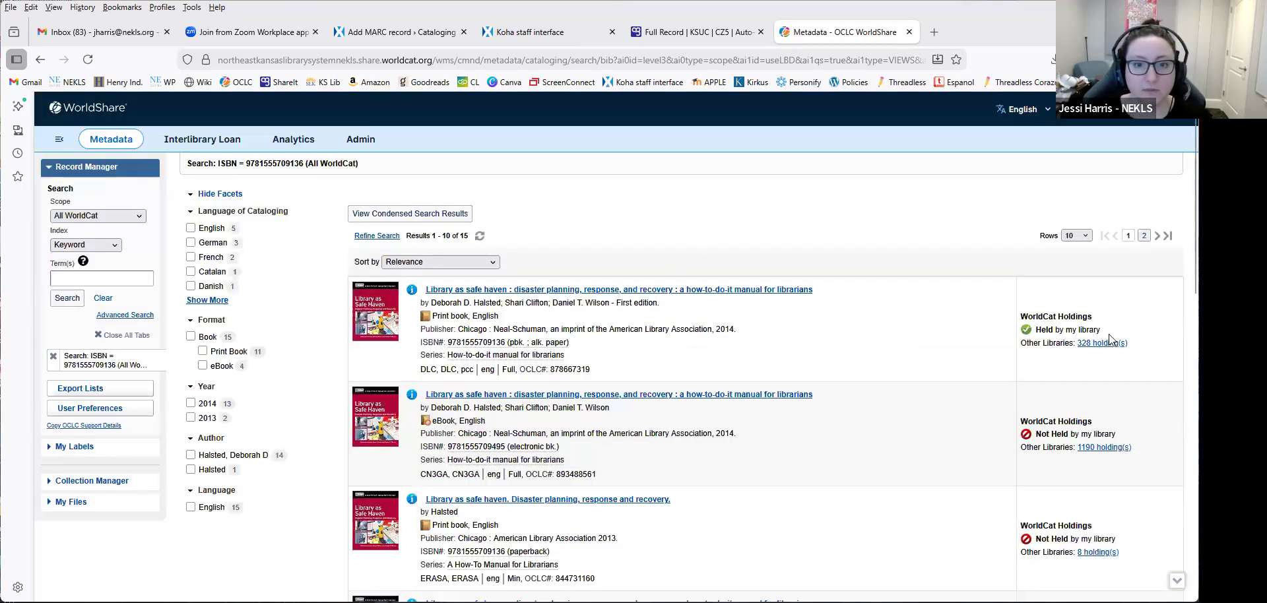
# Open the held print book record for Library as safe haven, delete its WorldCat holding and close all Record Manager tabs.
pyautogui.click(491, 291)
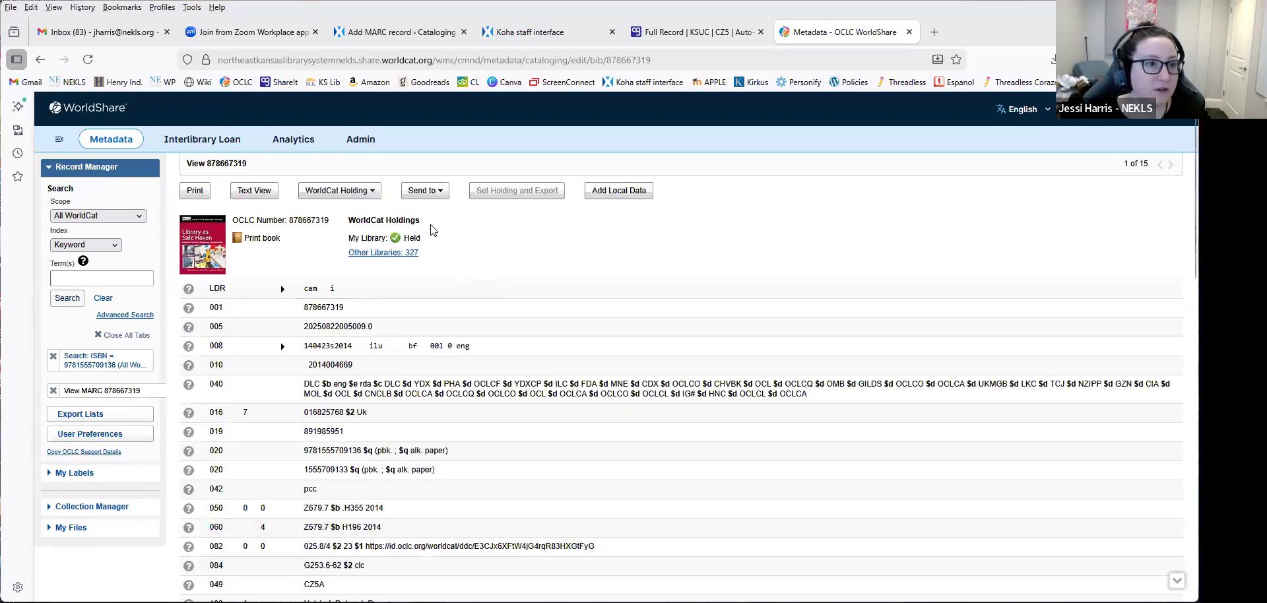
pyautogui.click(360, 194)
pyautogui.click(287, 243)
pyautogui.click(333, 193)
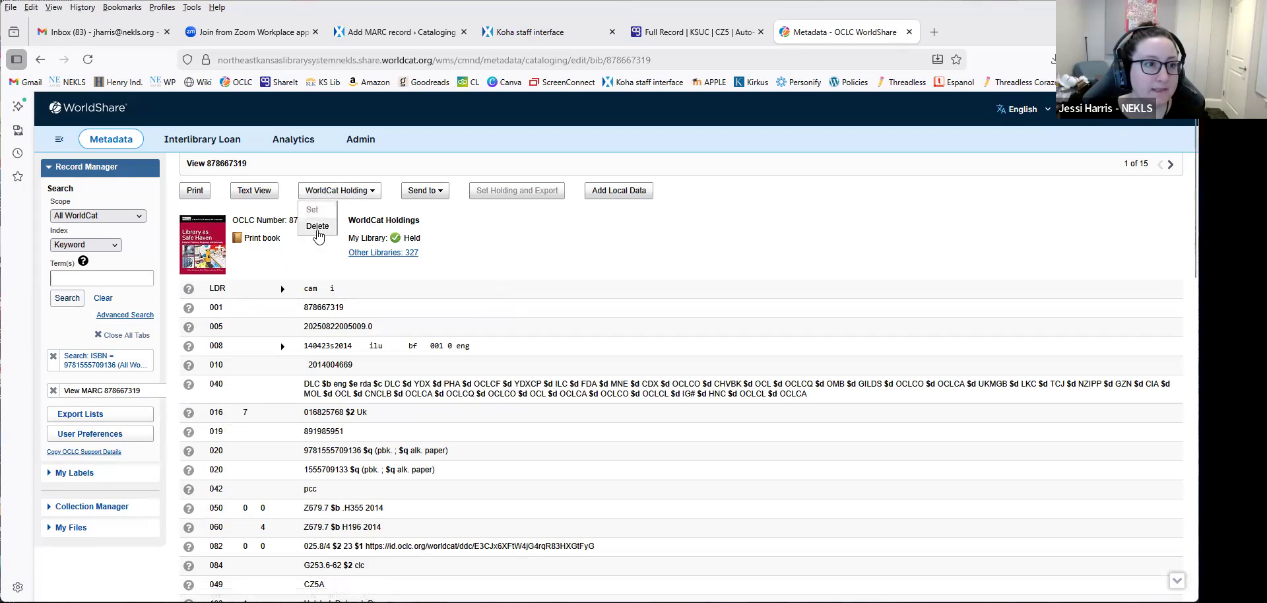
pyautogui.click(317, 226)
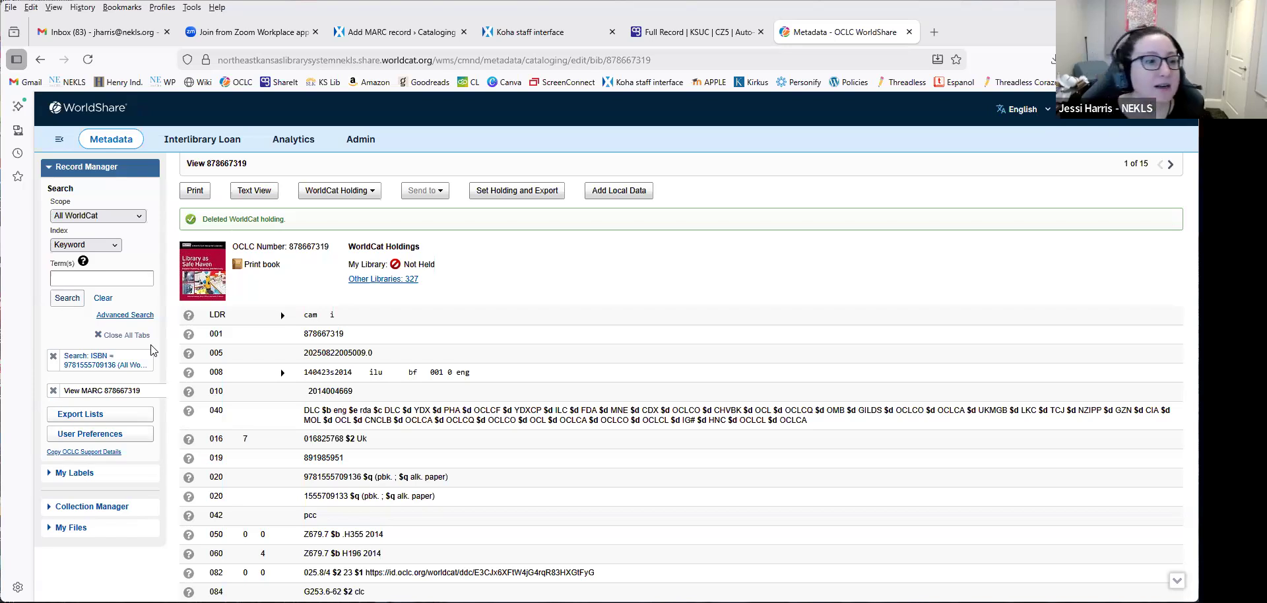
pyautogui.click(136, 335)
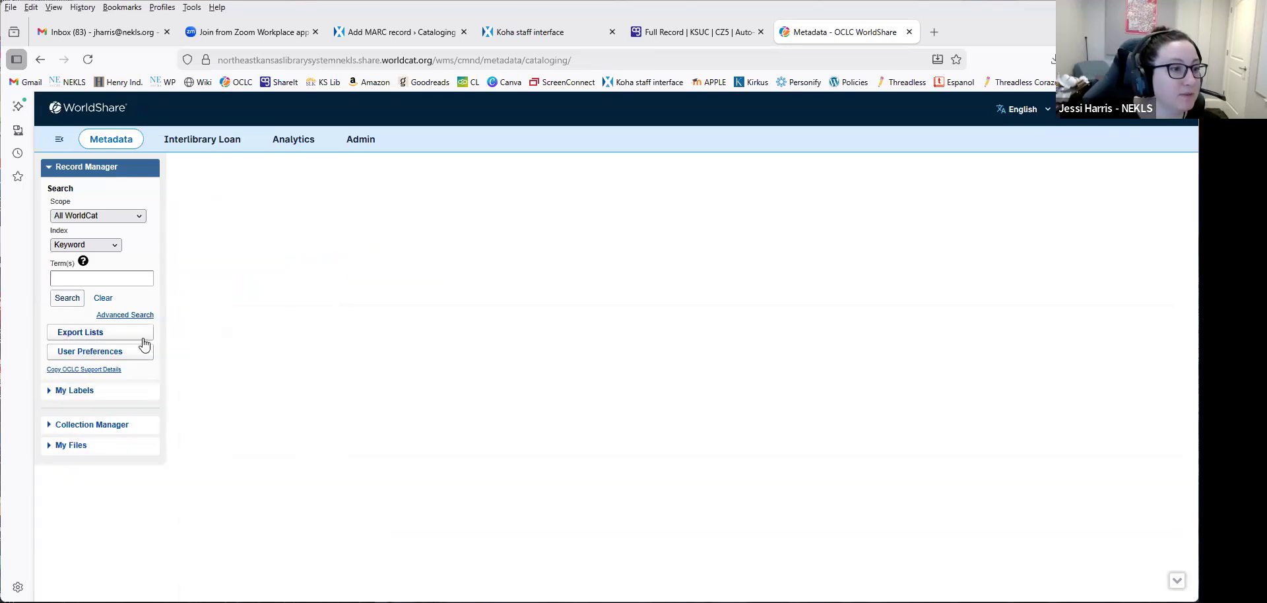
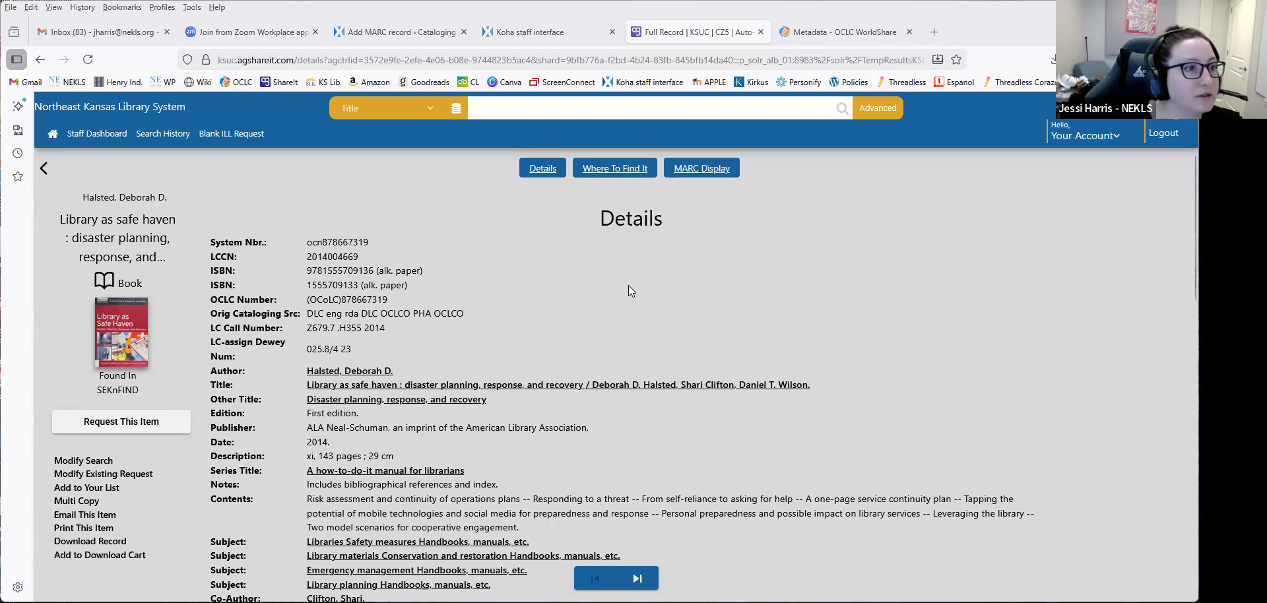
# Open the Kansas Library Catalog's advanced search from its home page and include all Kansas Libraries.
pyautogui.click(185, 108)
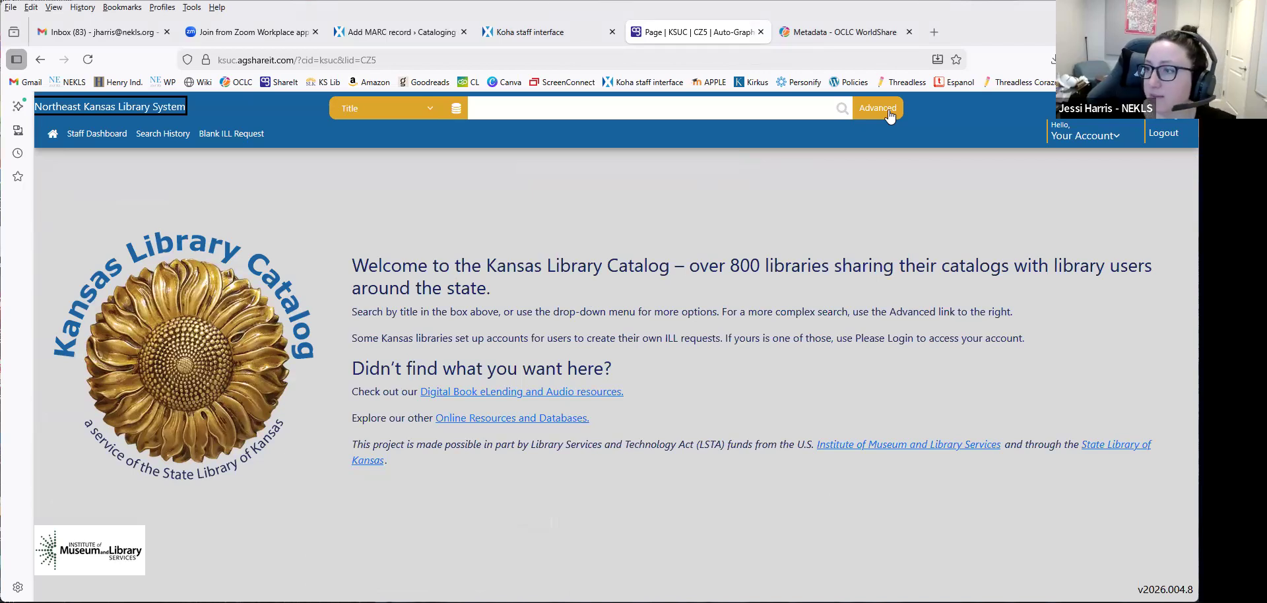
pyautogui.click(889, 116)
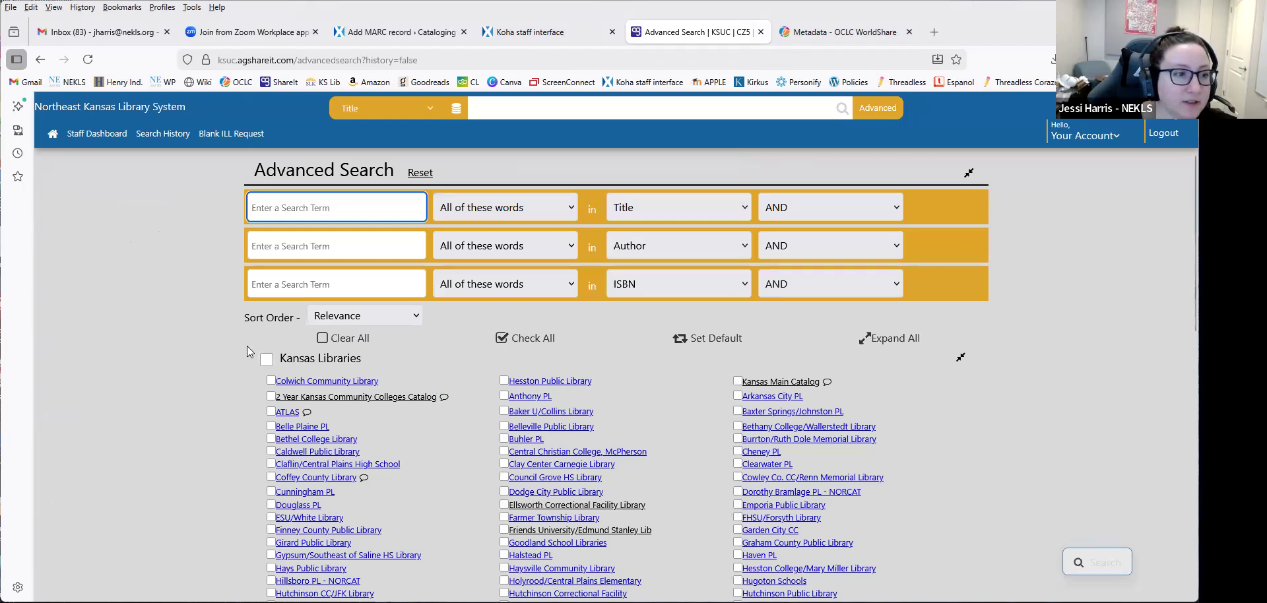
pyautogui.click(267, 359)
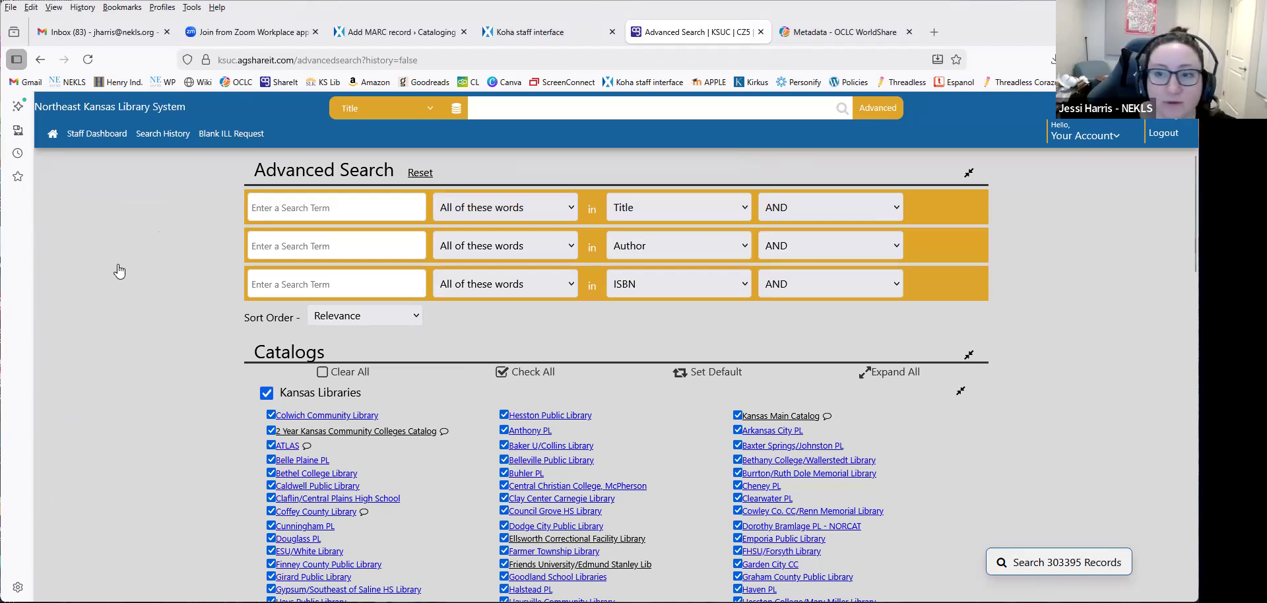
pyautogui.click(318, 207)
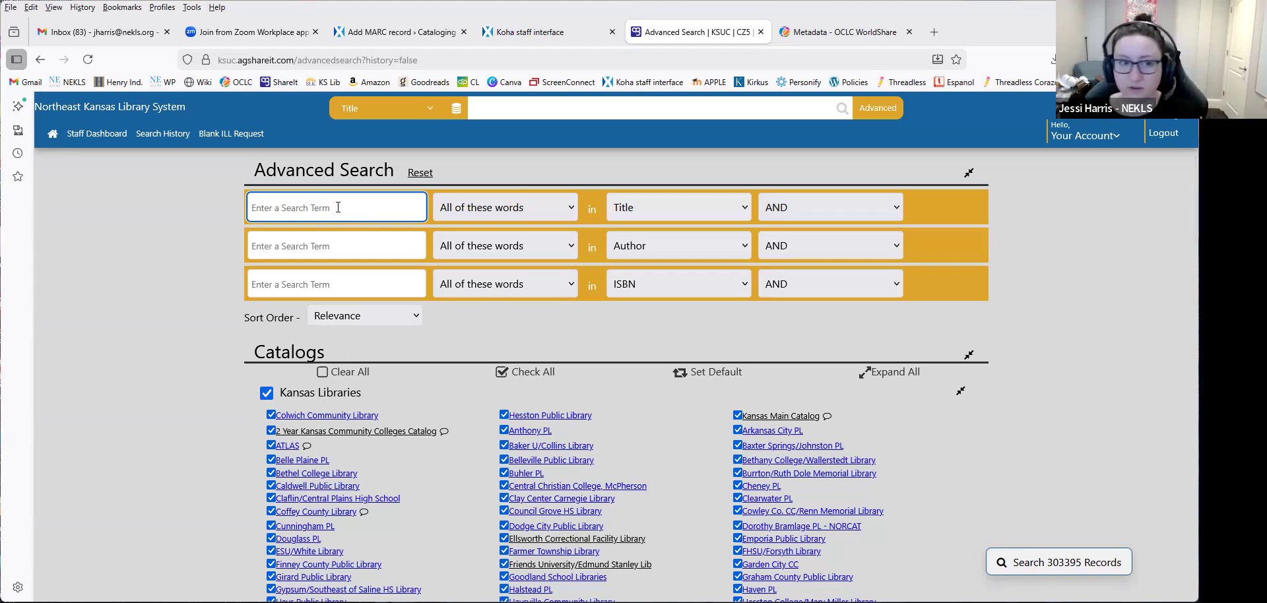
pyautogui.click(743, 208)
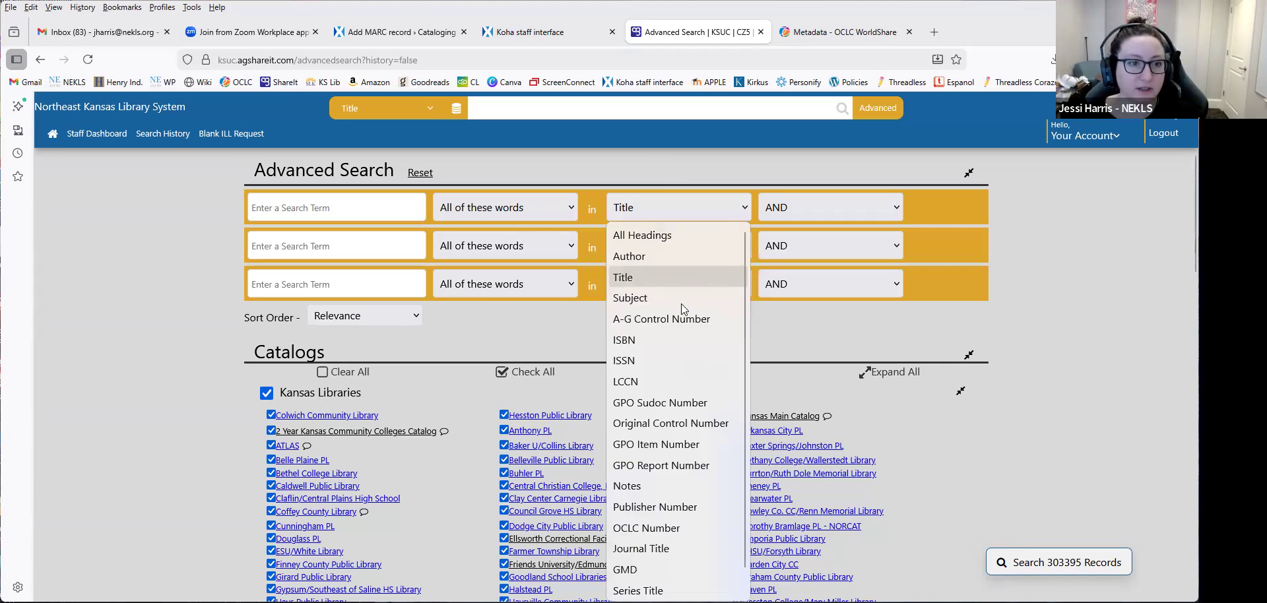
pyautogui.click(675, 343)
pyautogui.click(379, 206)
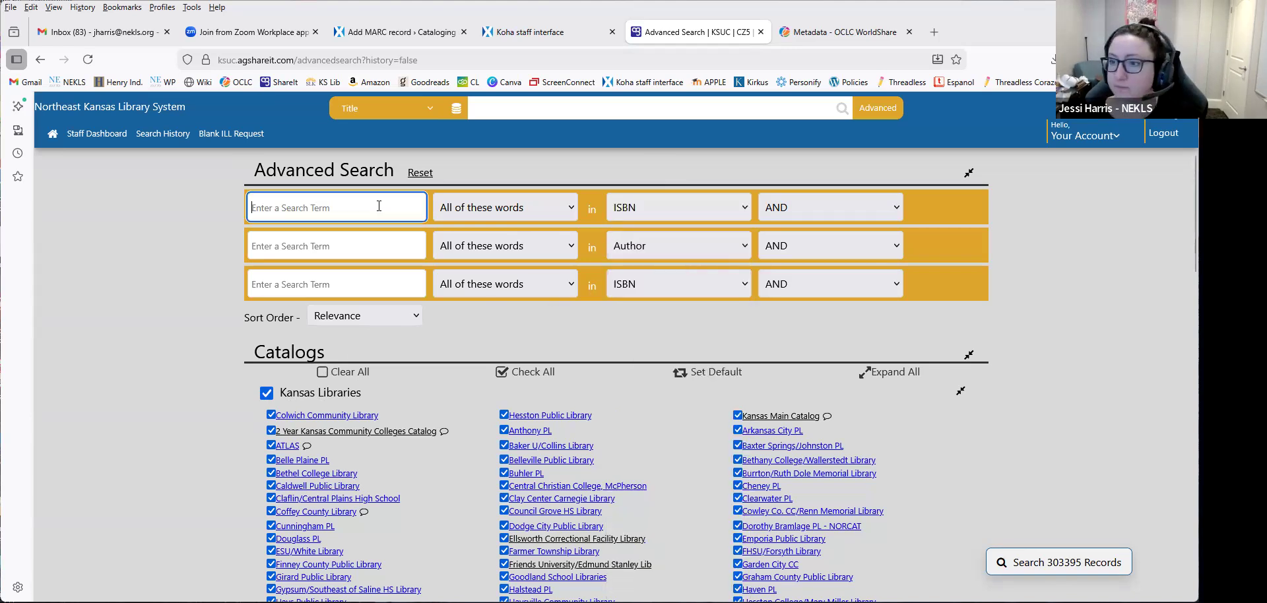
pyautogui.hotkey('ctrl', 'v')
pyautogui.press('Return')
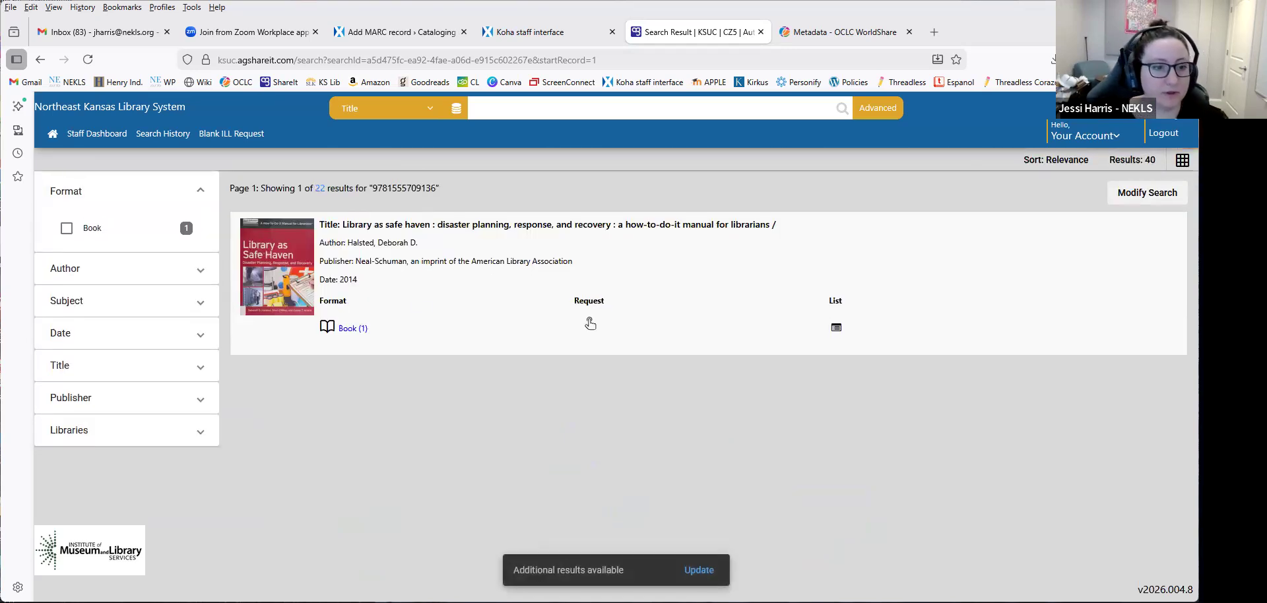
pyautogui.click(700, 571)
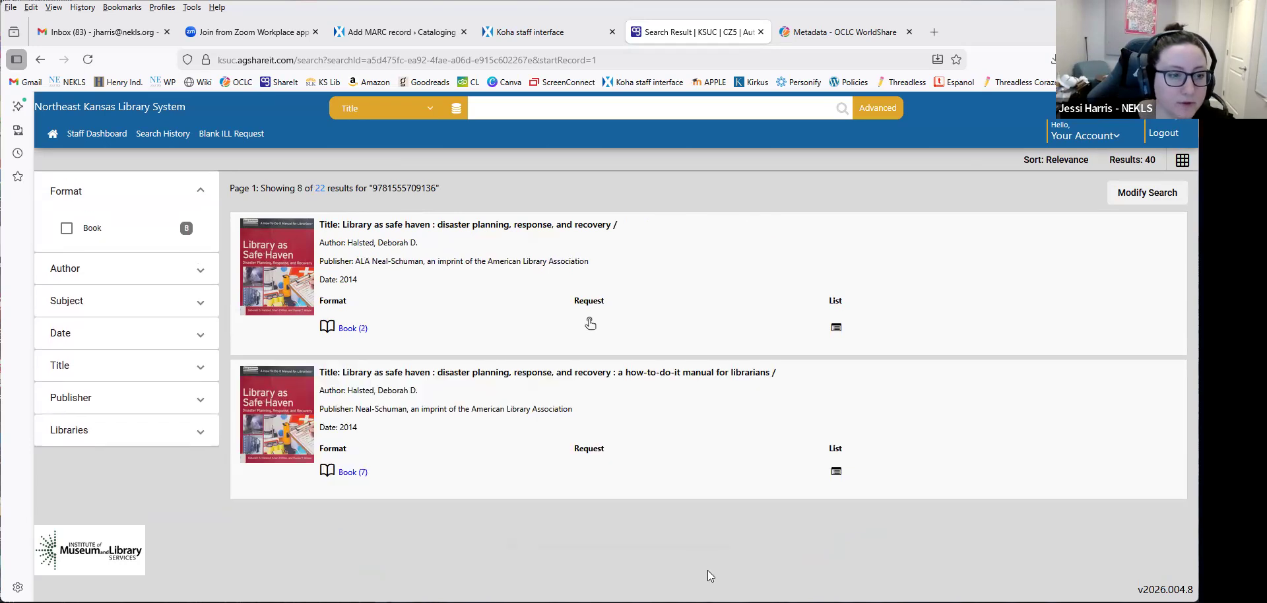
# Open the first Library as safe haven result, review its locations and MARC data, and download the record.
pyautogui.click(267, 270)
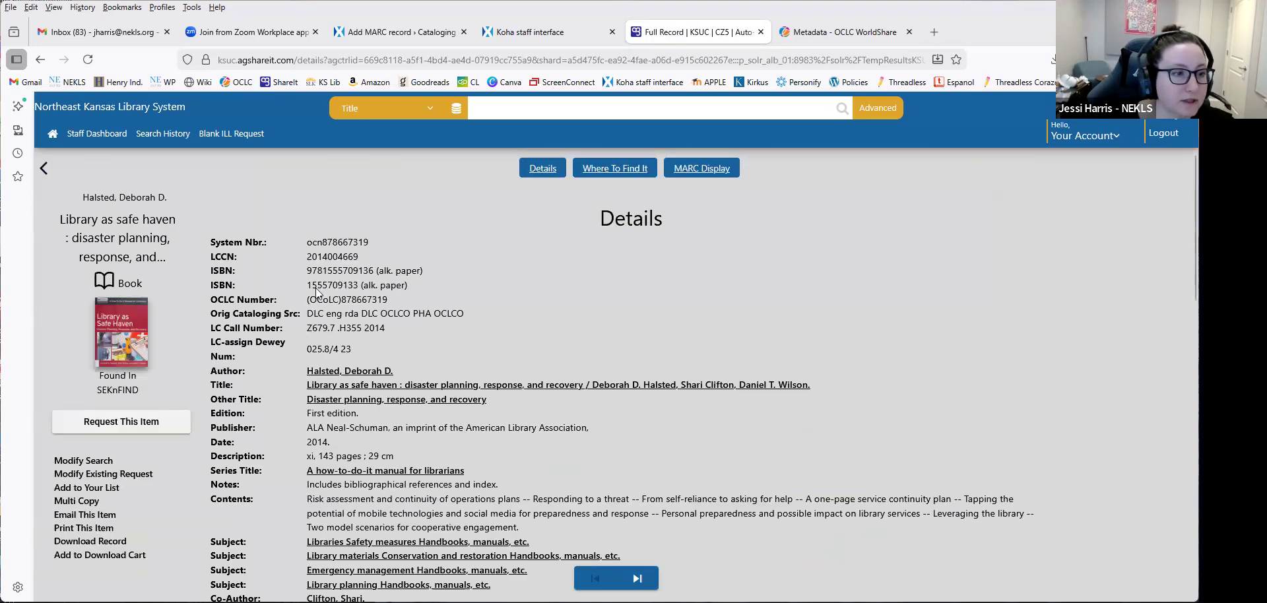
pyautogui.scroll(-10, 428, 341)
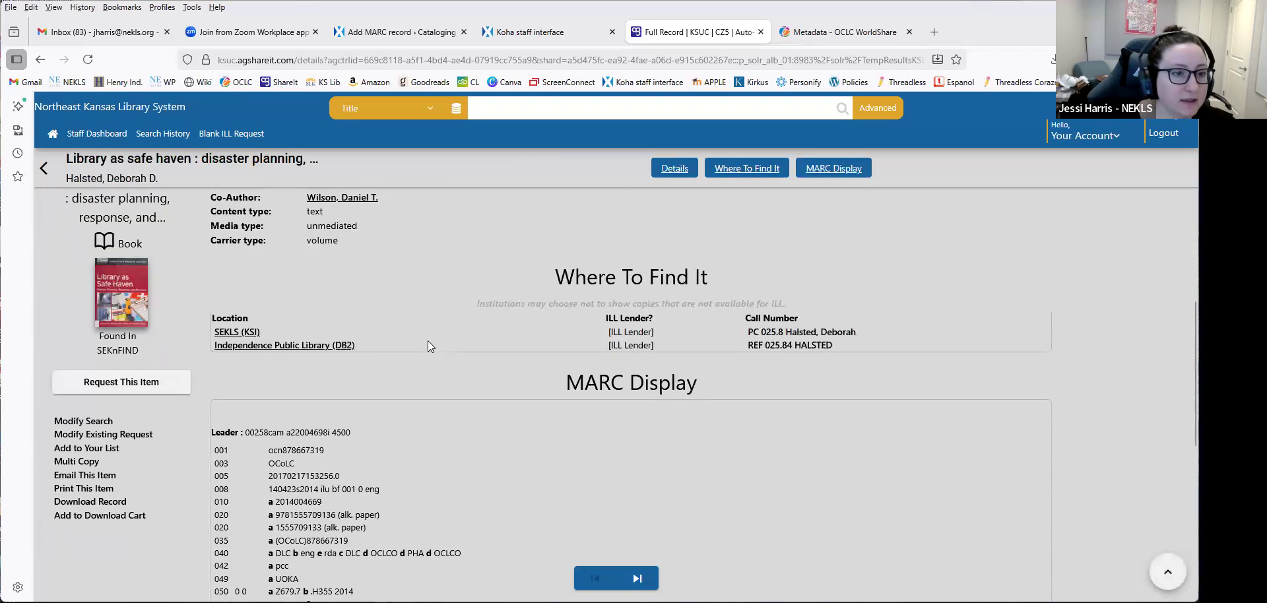
pyautogui.scroll(-4, 535, 373)
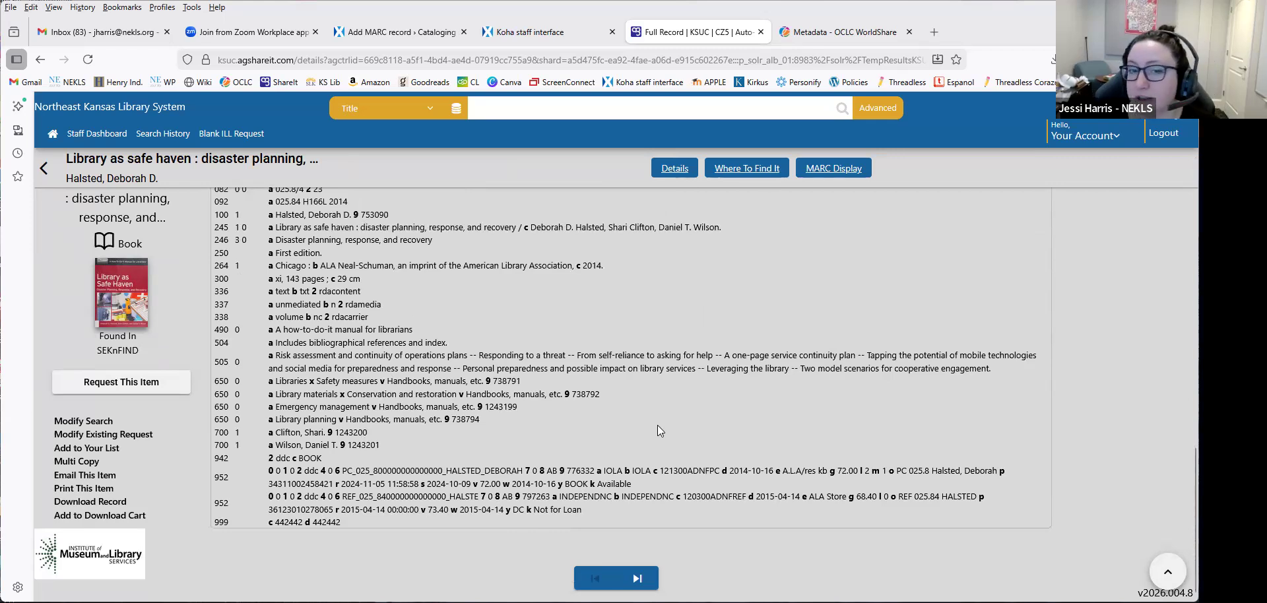
pyautogui.scroll(4, 747, 429)
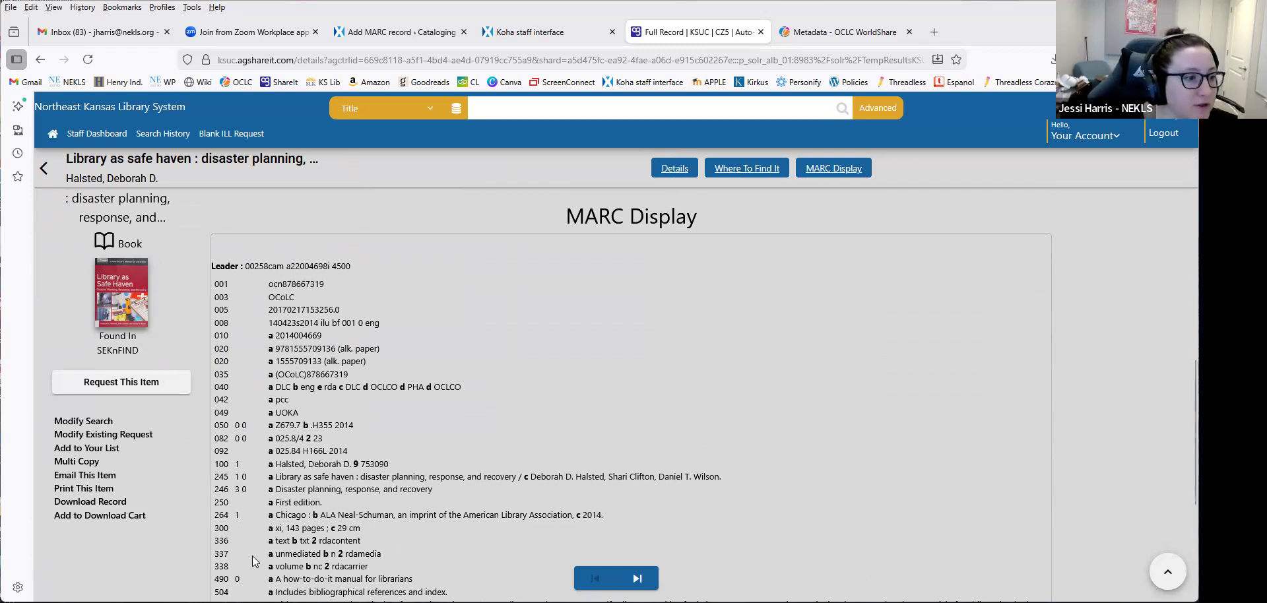
pyautogui.click(118, 504)
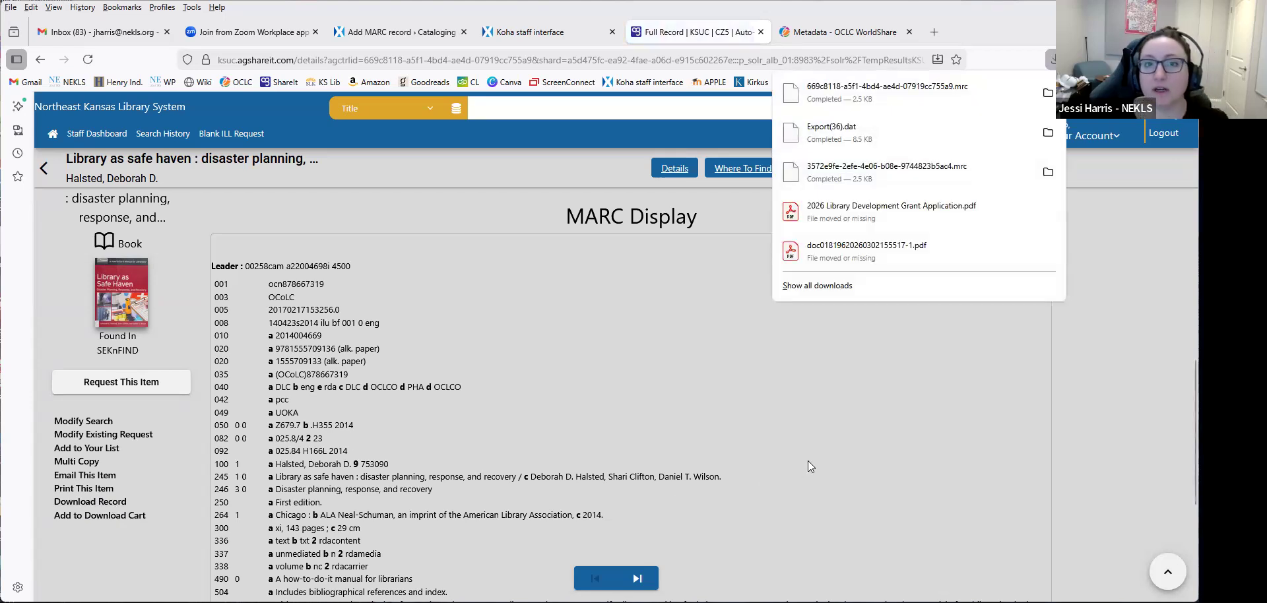
# Switch to the Koha staff interface and open the cataloging page for staging MARC records for import.
pyautogui.click(514, 35)
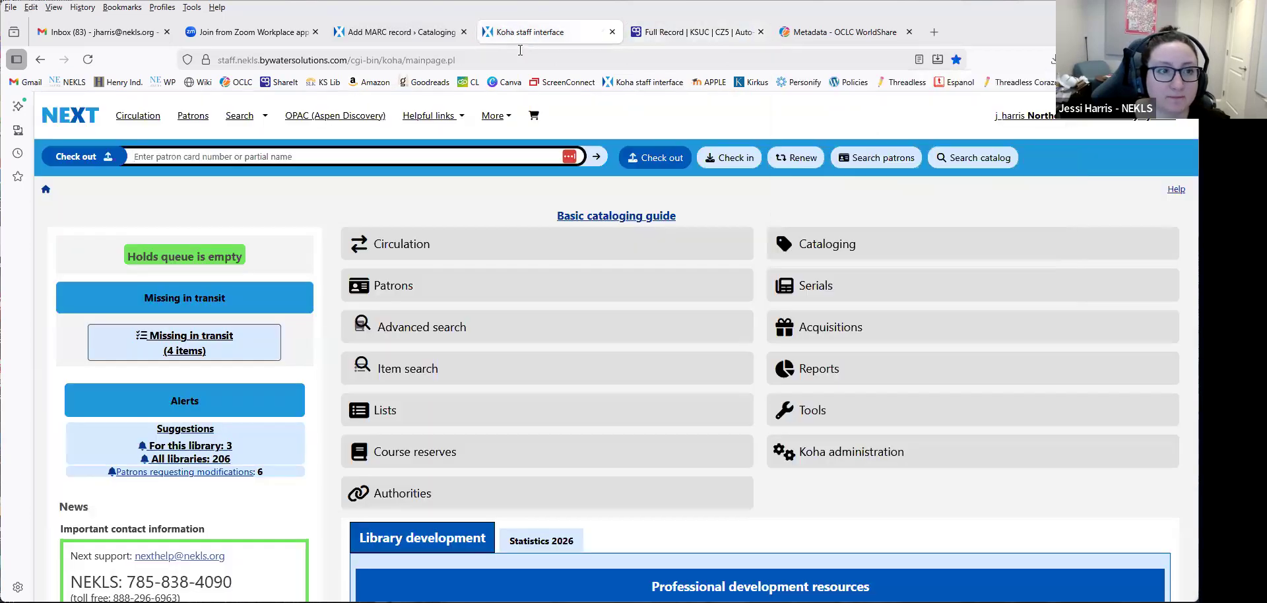
pyautogui.click(502, 116)
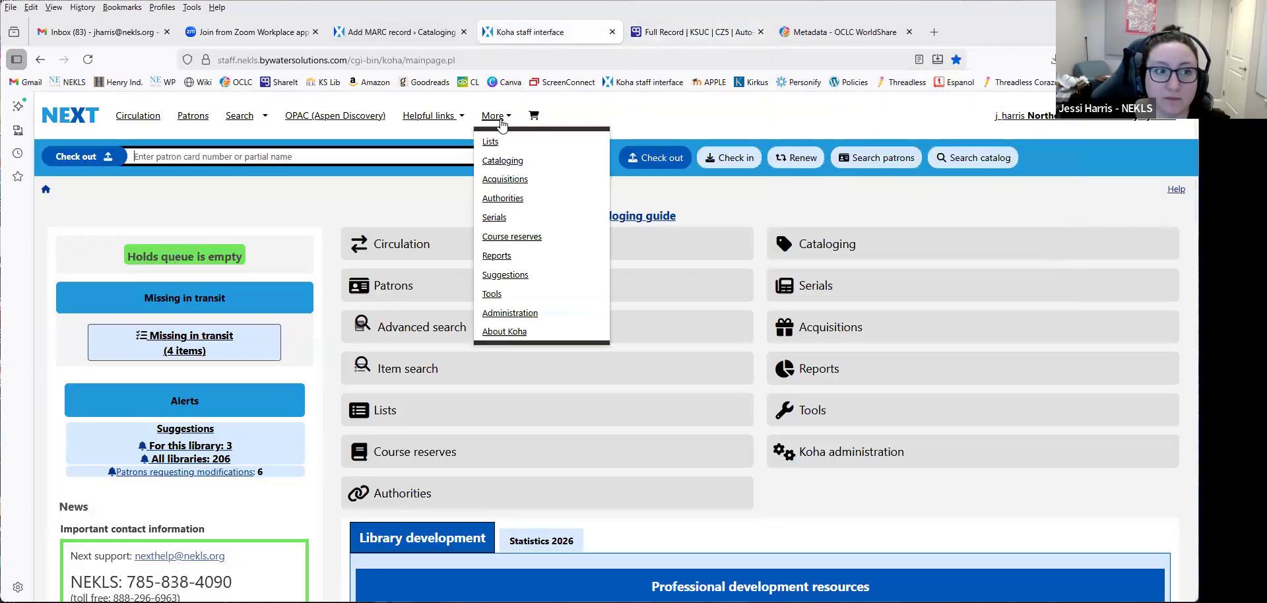
pyautogui.click(512, 166)
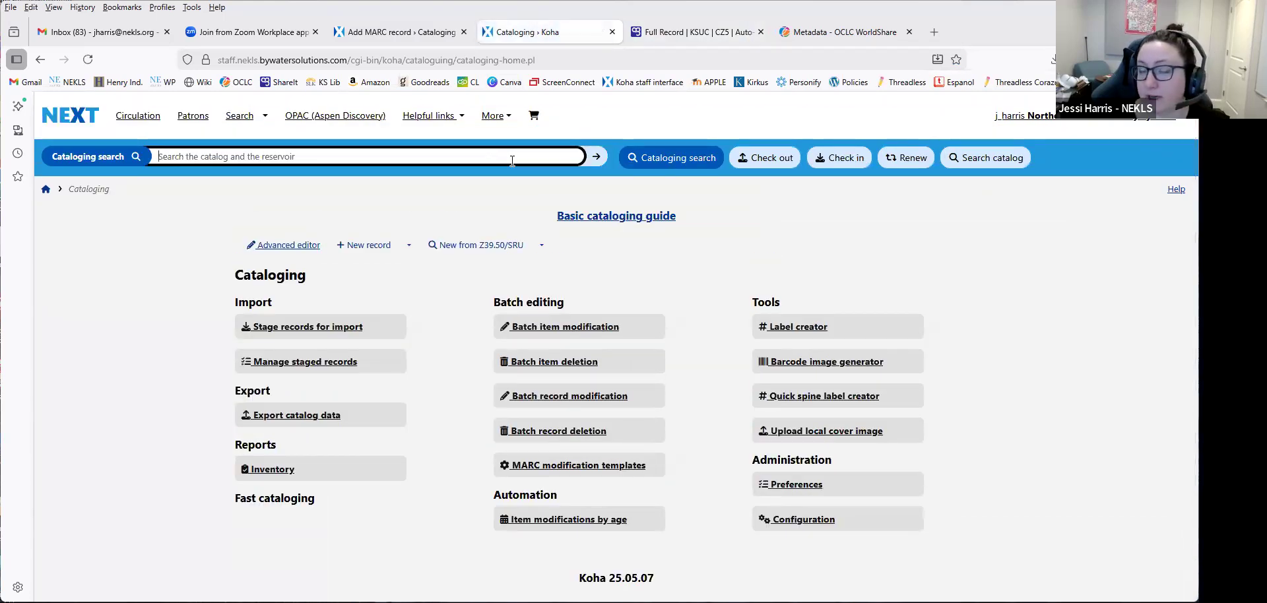
pyautogui.click(360, 339)
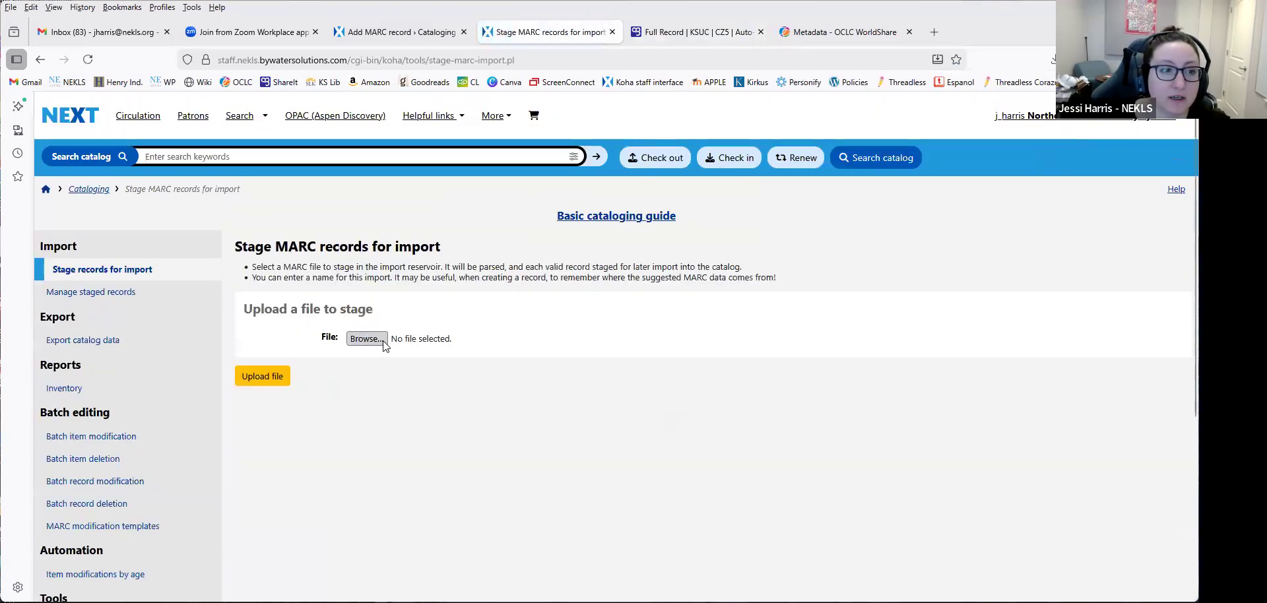
# Select the downloaded file 669c8118-a5f1-4bd4-ae4d-07919cc755a9.mrc for staging, and dismiss the file selection without opening it.
pyautogui.click(383, 342)
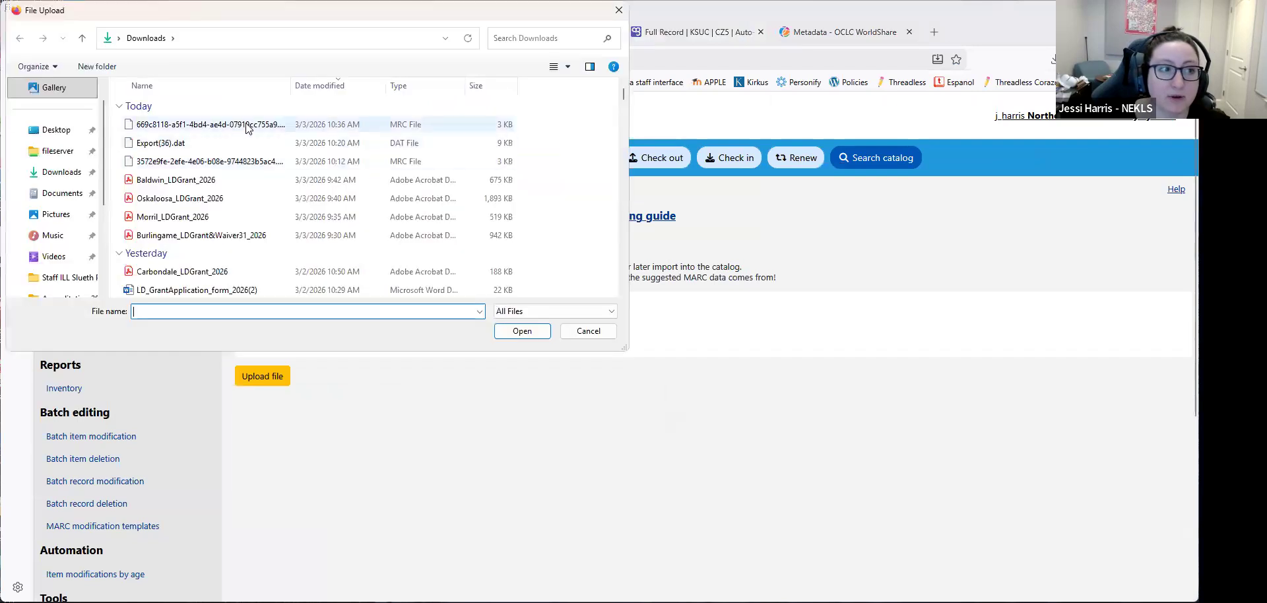
pyautogui.click(239, 127)
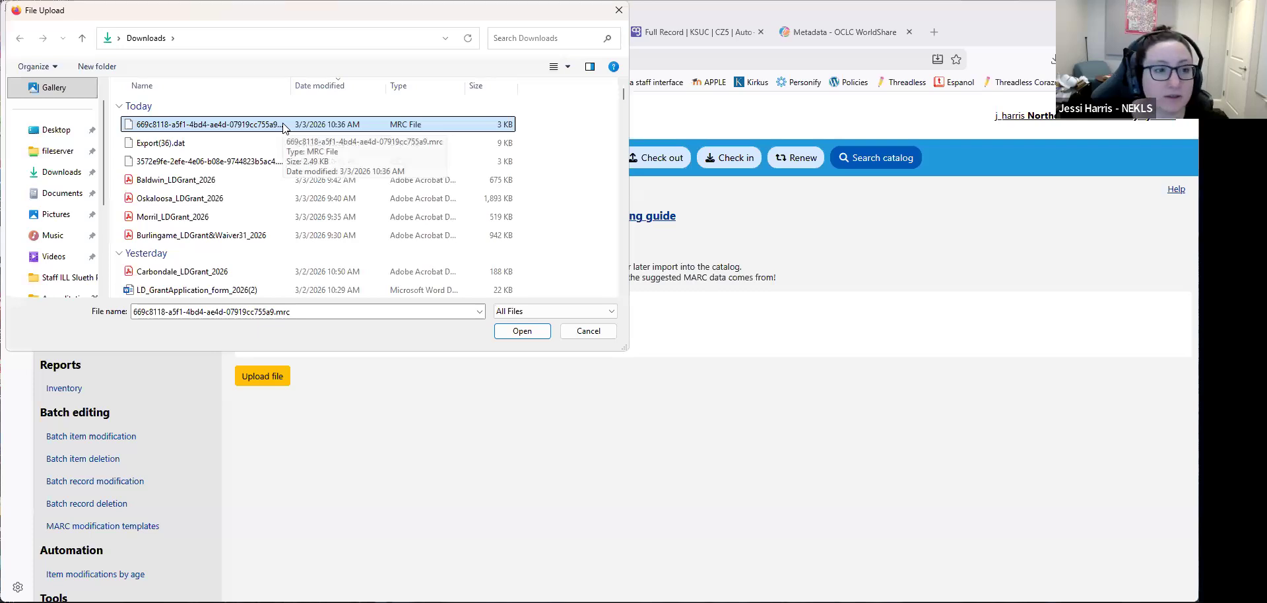
pyautogui.click(619, 11)
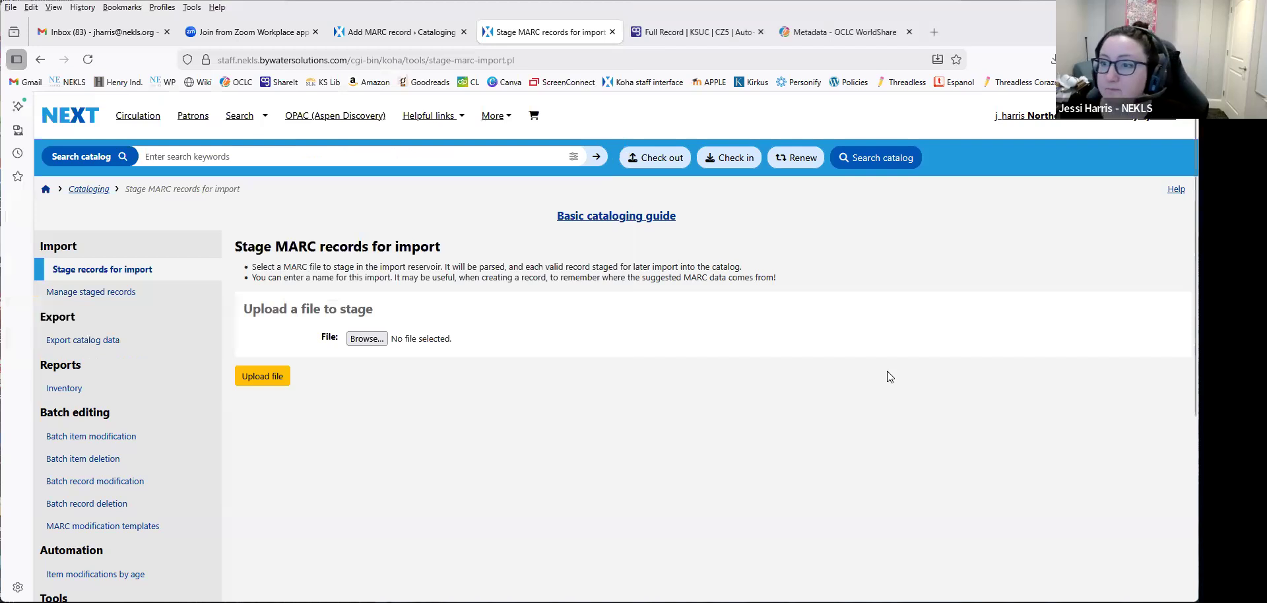